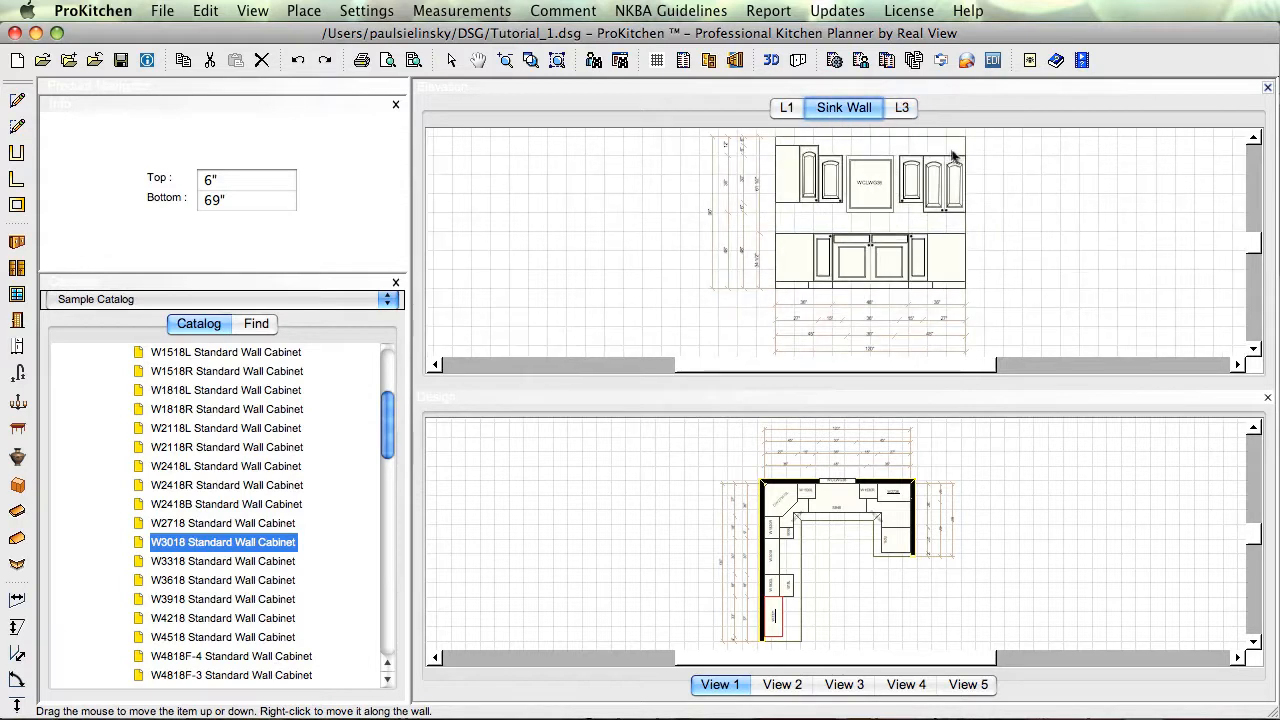
- Move the W2736 wall cabinet on the Sink Wall vertically so its Top distance is 6"
{"action": "right_click", "coordinate": [963, 182]}
{"action": "mouse_move", "coordinate": [986, 198]}
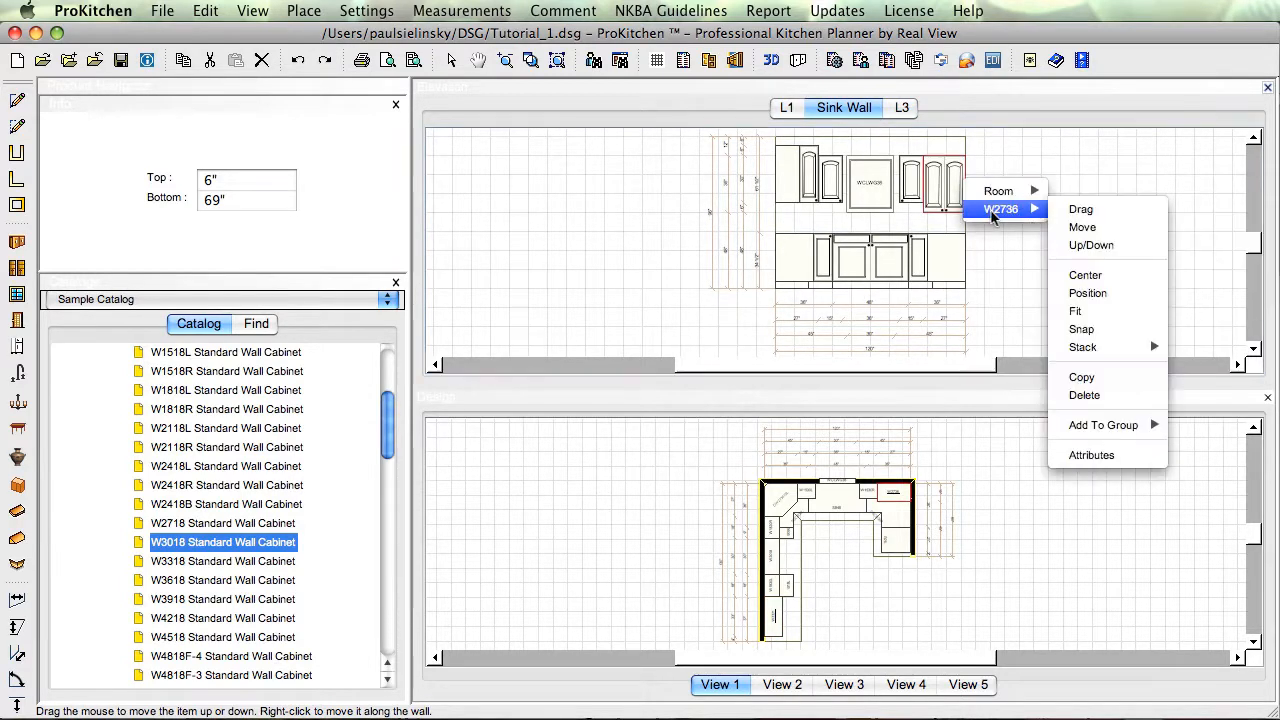
{"action": "left_click", "coordinate": [1090, 245]}
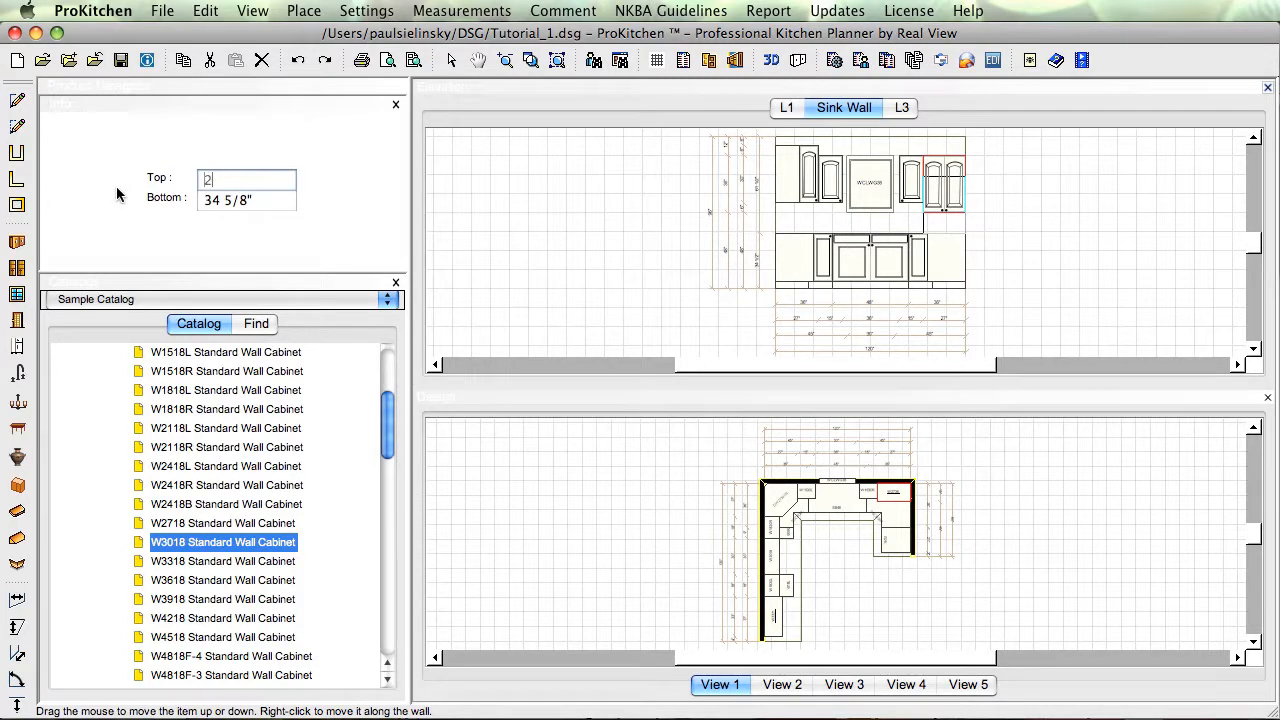
{"action": "type", "text": "6"}
{"action": "key", "text": "Return"}
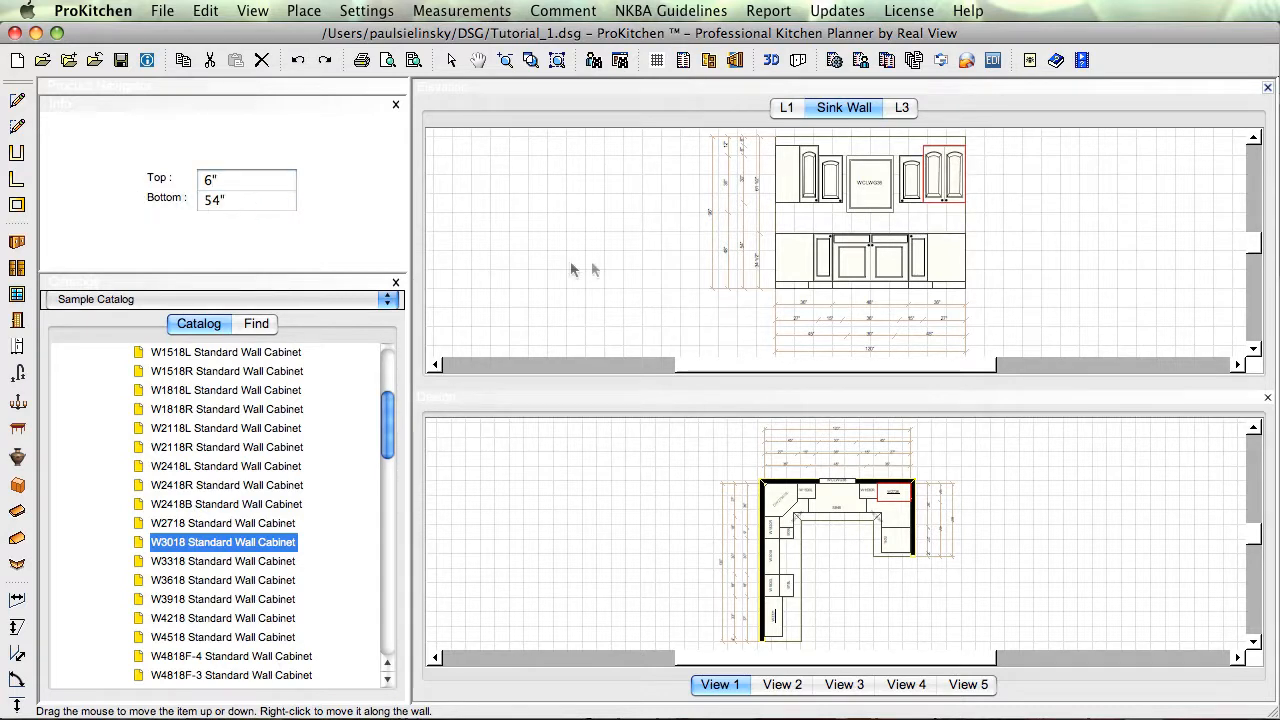
{"action": "left_click", "coordinate": [643, 264]}
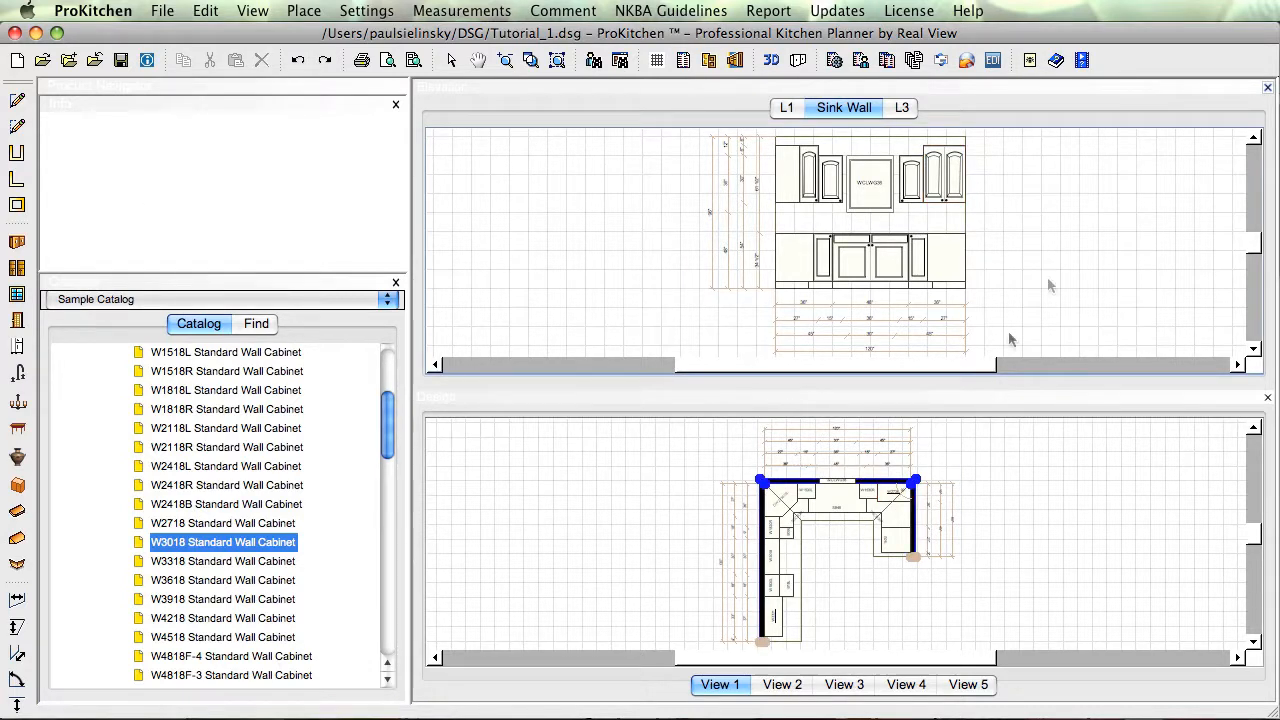
- Hide the elevation view and give the W3321 wall cabinet the plan notation W3321-15
{"action": "left_click", "coordinate": [735, 60]}
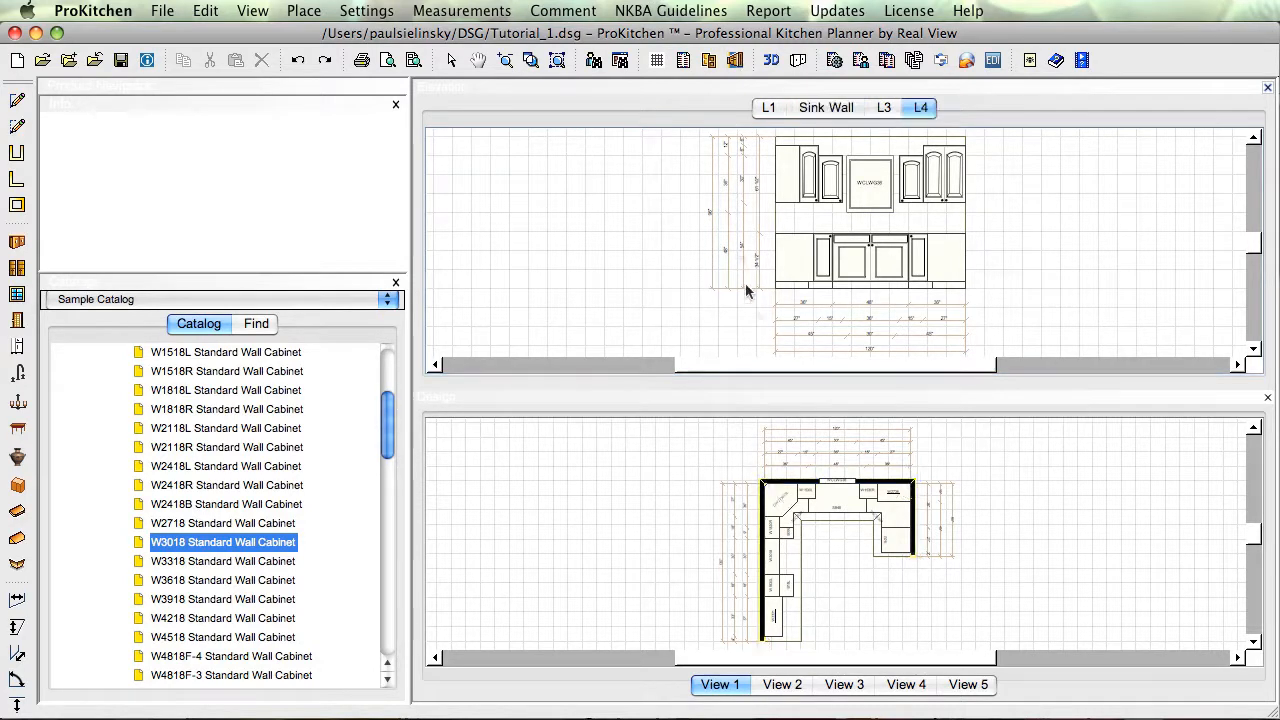
{"action": "left_click", "coordinate": [735, 60]}
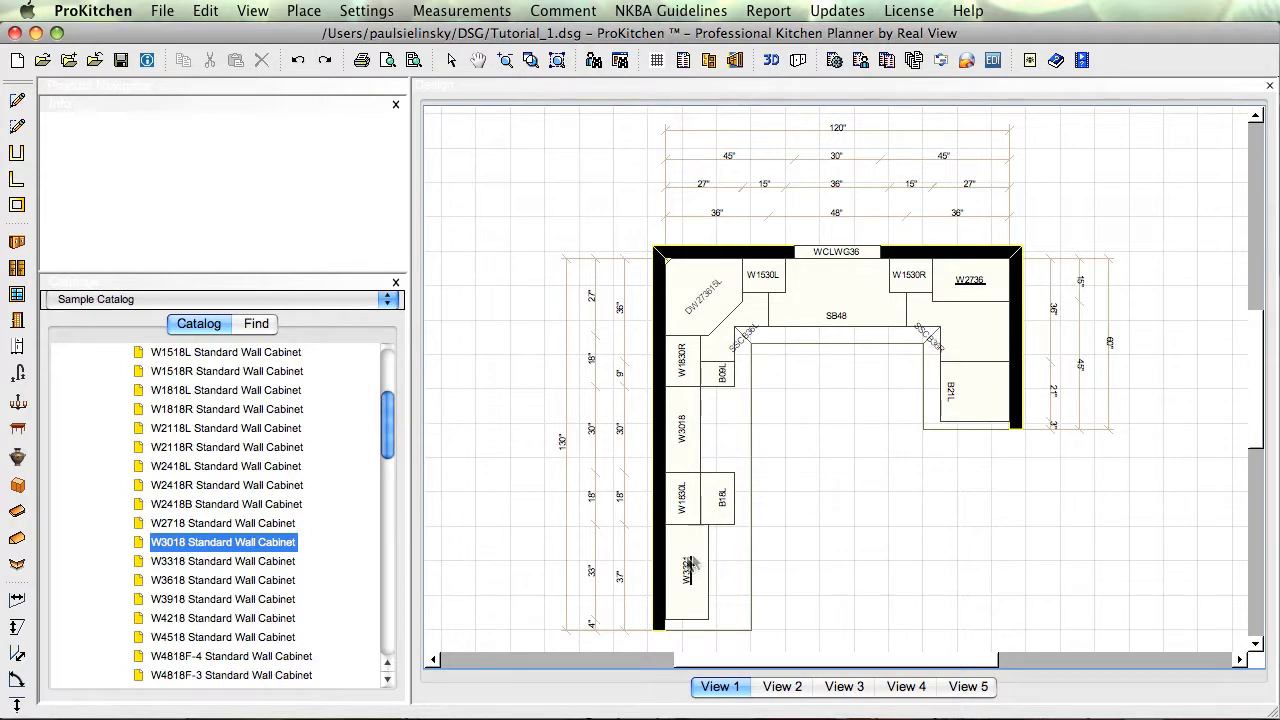
{"action": "left_click", "coordinate": [685, 603]}
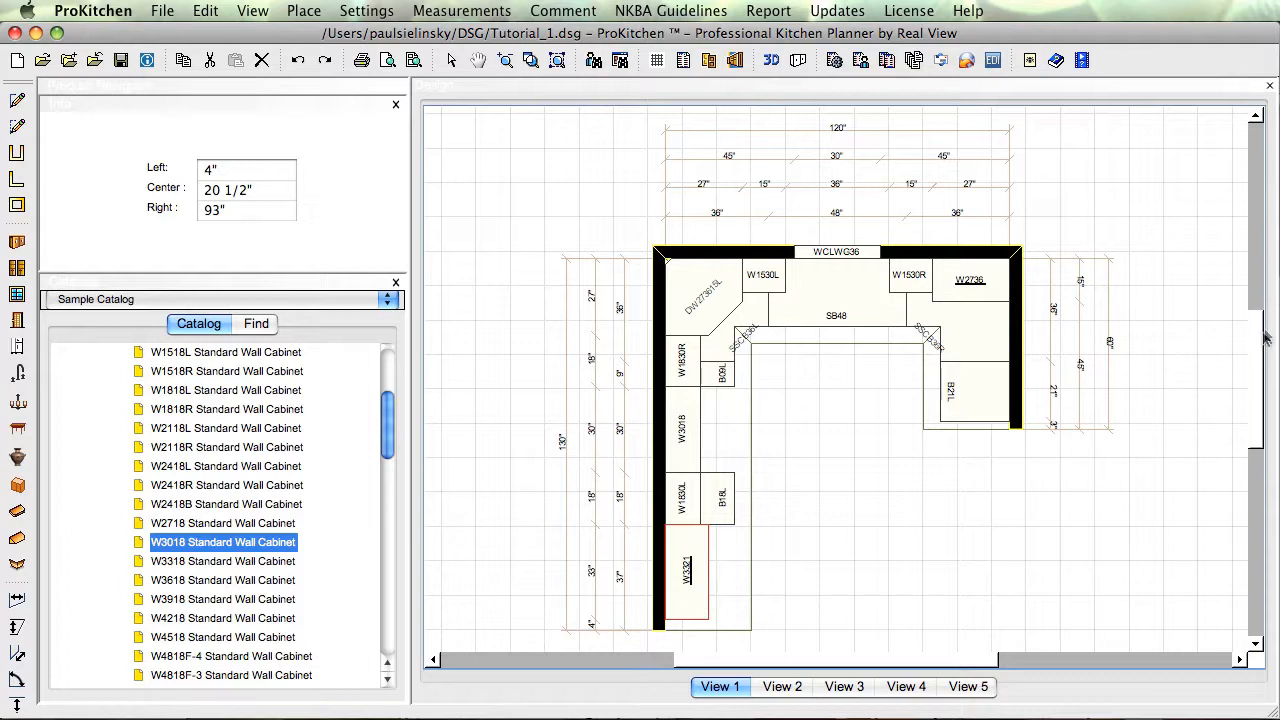
{"action": "scroll", "coordinate": [1257, 350], "scroll_direction": "down", "scroll_amount": 5}
{"action": "scroll", "coordinate": [1257, 401], "scroll_direction": "down", "scroll_amount": 5}
{"action": "right_click", "coordinate": [694, 271]}
{"action": "mouse_move", "coordinate": [737, 297]}
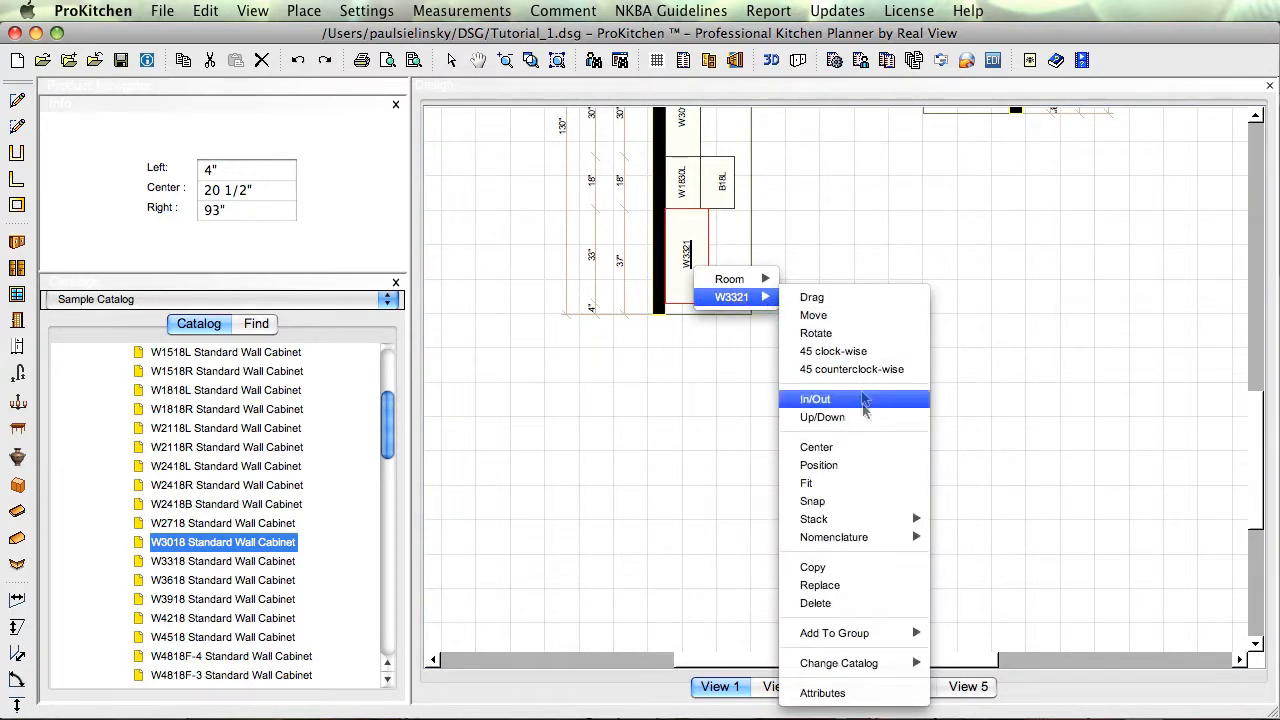
{"action": "left_click", "coordinate": [862, 693]}
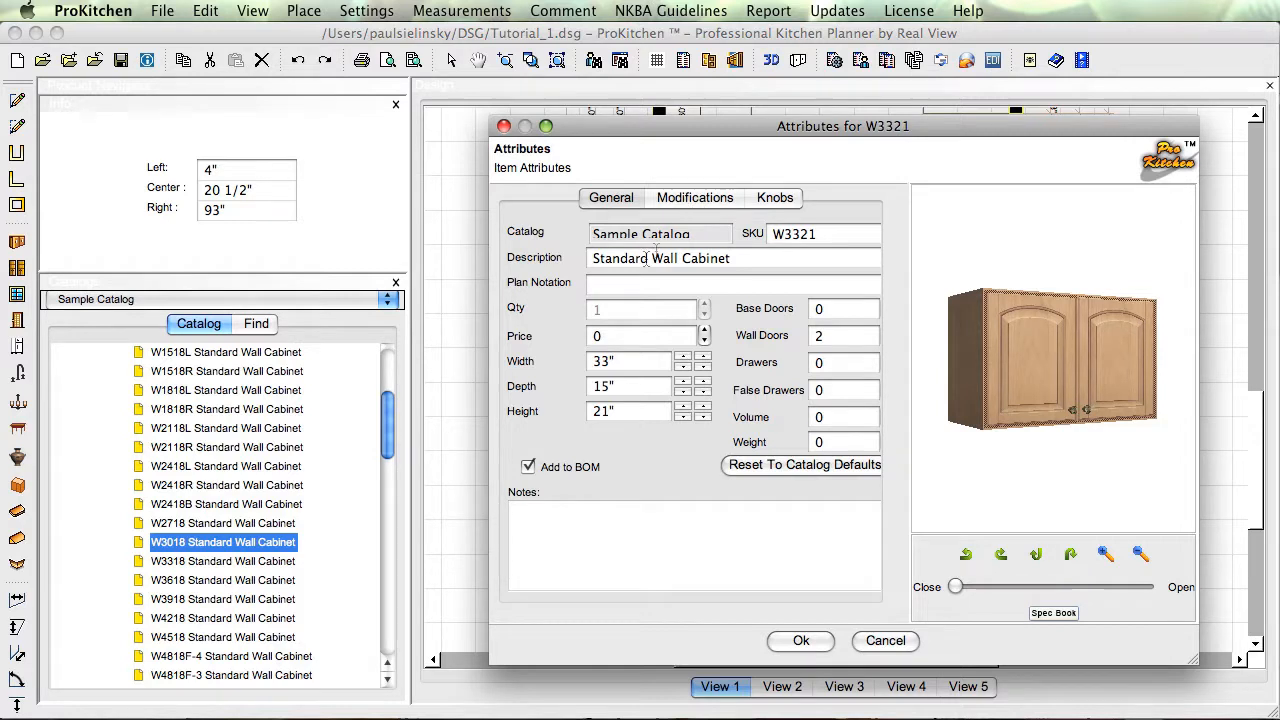
{"action": "left_click", "coordinate": [609, 284]}
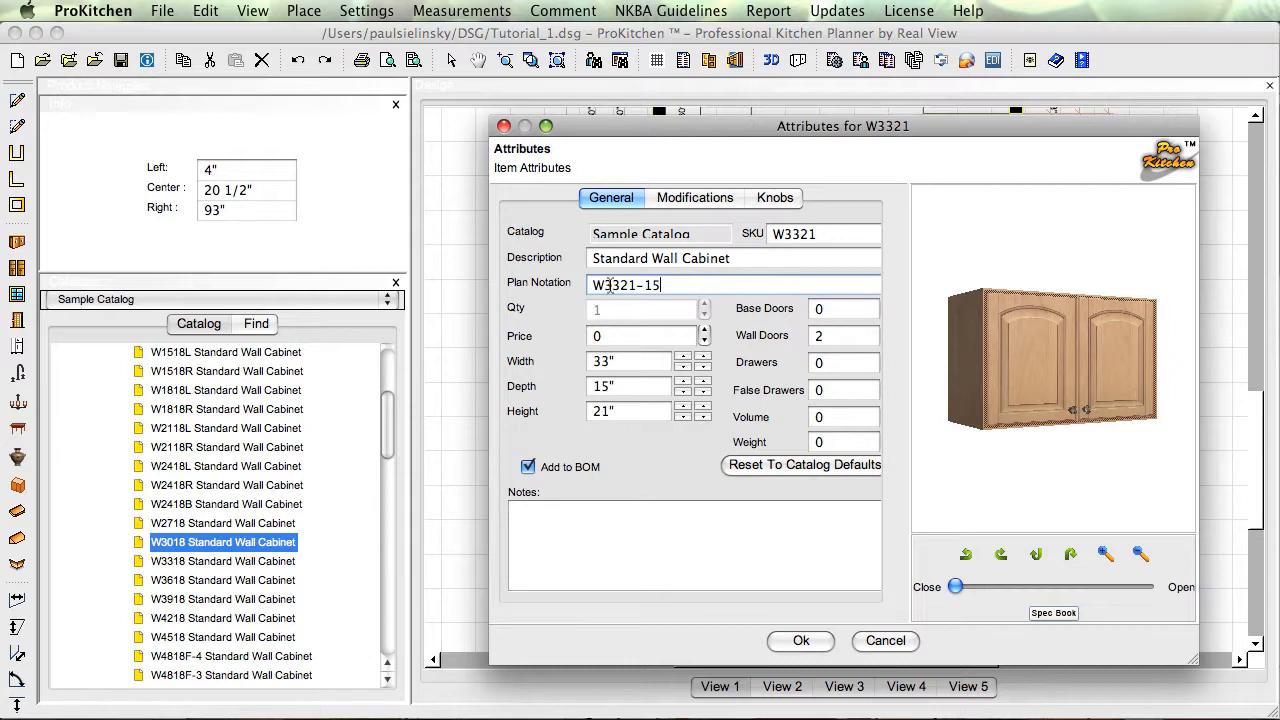
{"action": "left_click", "coordinate": [822, 648]}
{"action": "left_click", "coordinate": [763, 427]}
- Place the RNG-EFS30 free-standing electric range (Beige) against the long wall, between the B09L and B18L base cabinets
{"action": "scroll", "coordinate": [763, 428], "scroll_direction": "down", "scroll_amount": 4}
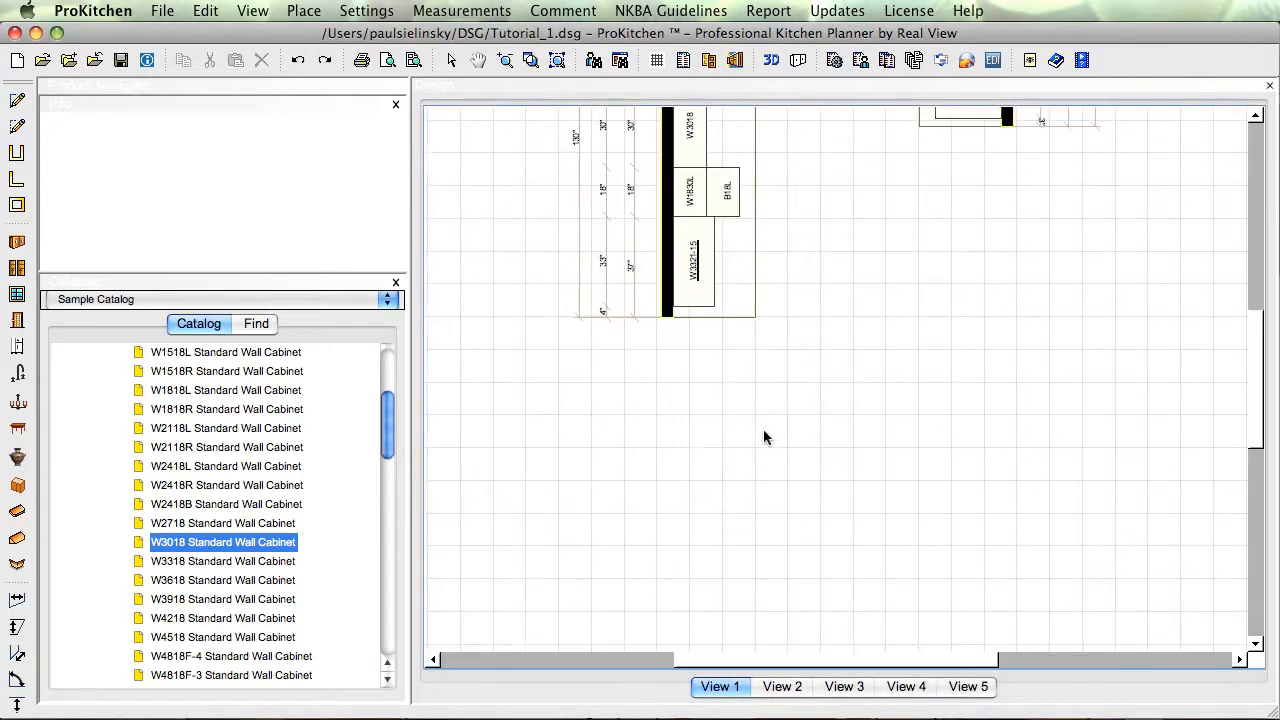
{"action": "scroll", "coordinate": [763, 447], "scroll_direction": "down", "scroll_amount": 1}
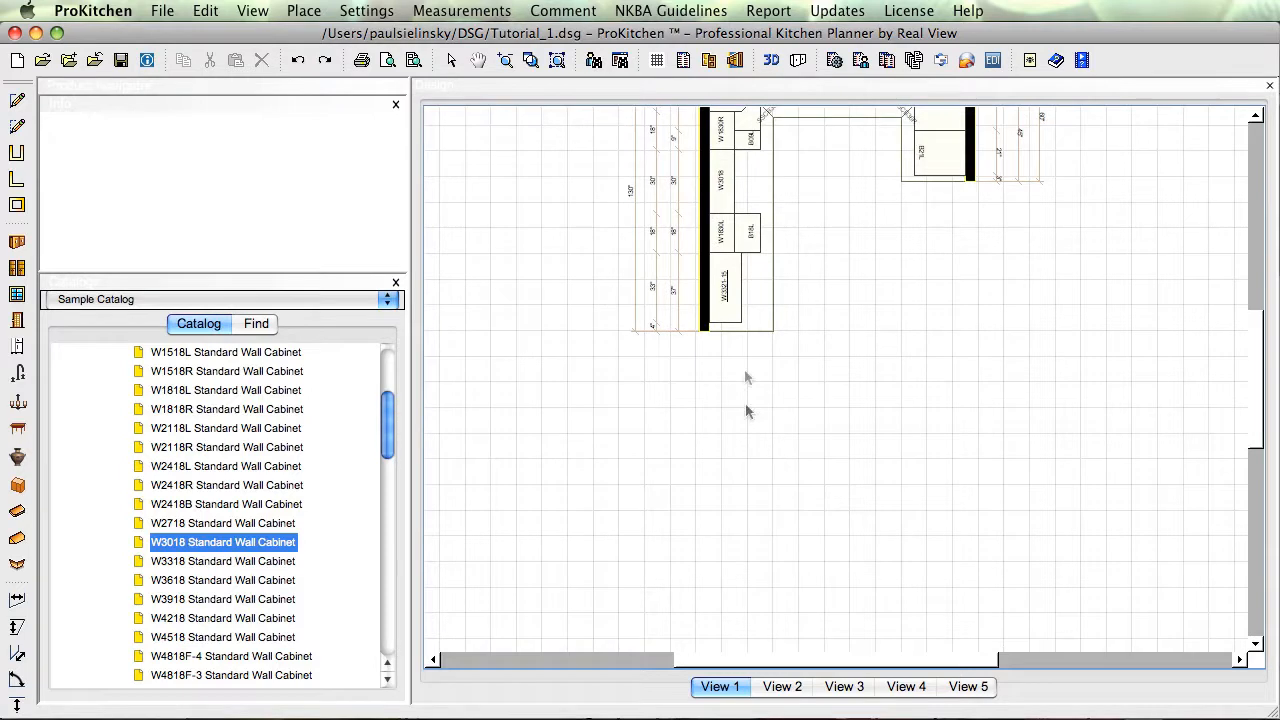
{"action": "left_click", "coordinate": [558, 61]}
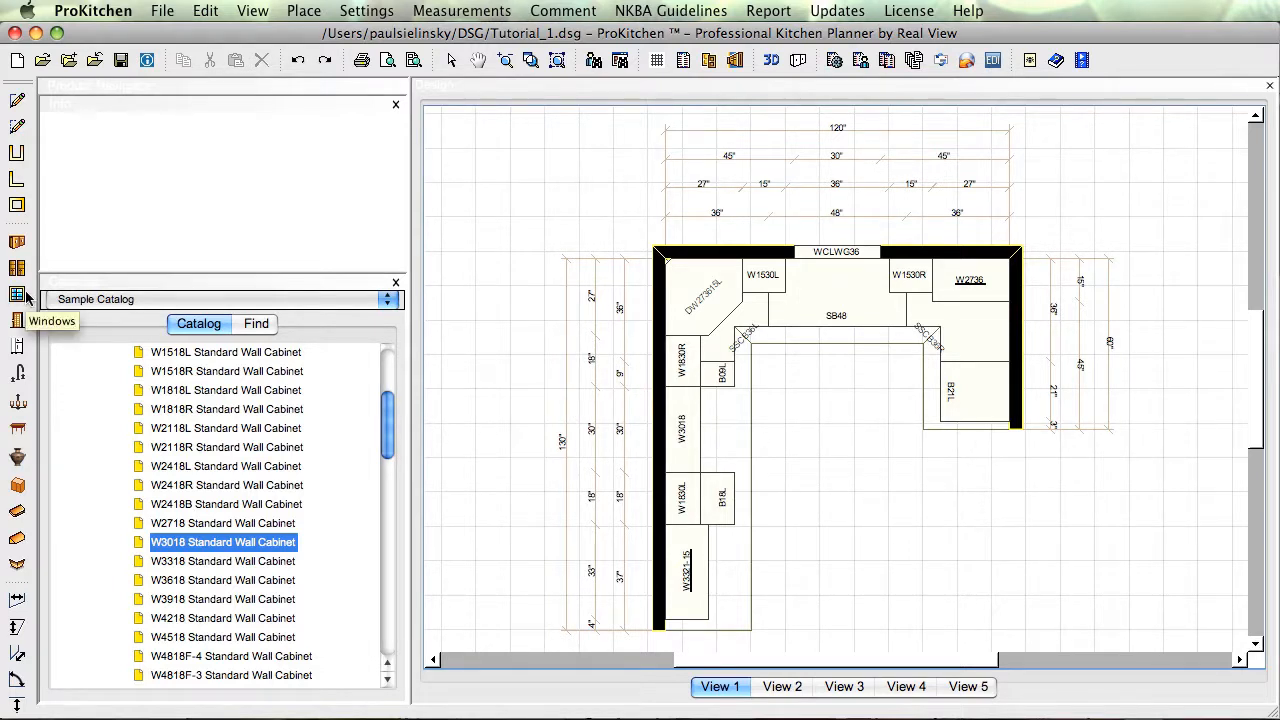
{"action": "left_click", "coordinate": [17, 347]}
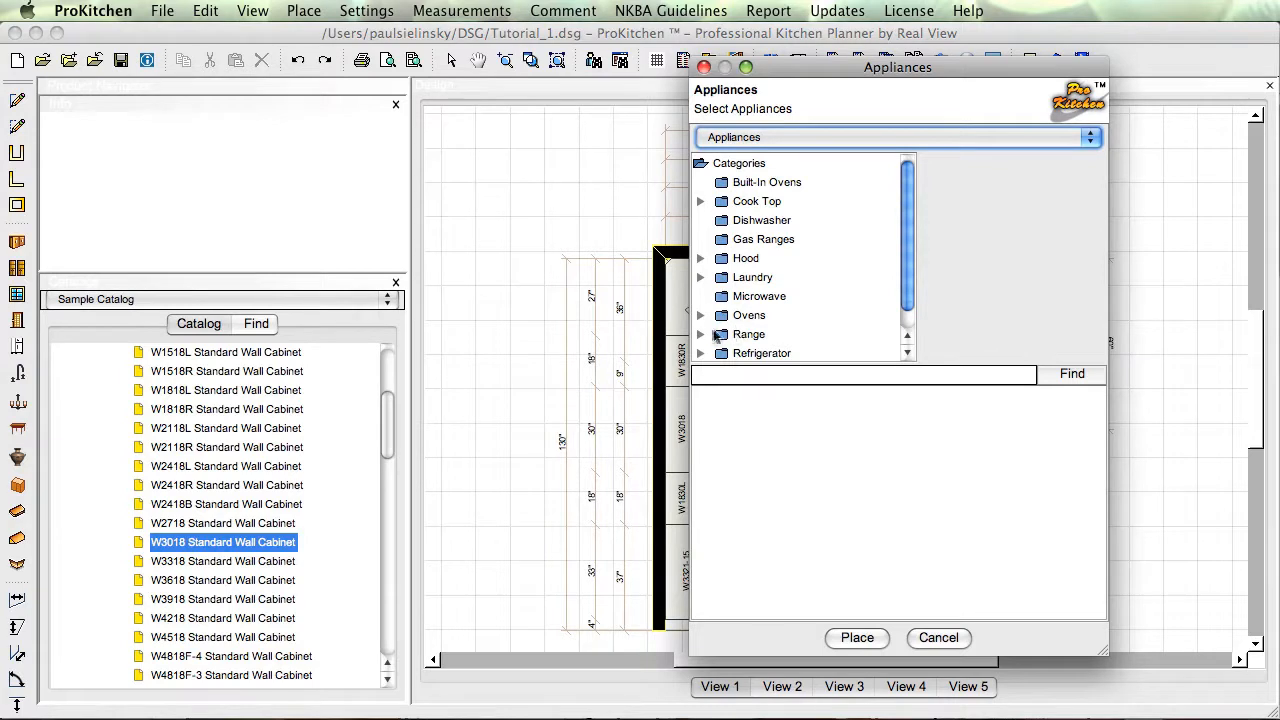
{"action": "left_click", "coordinate": [701, 334]}
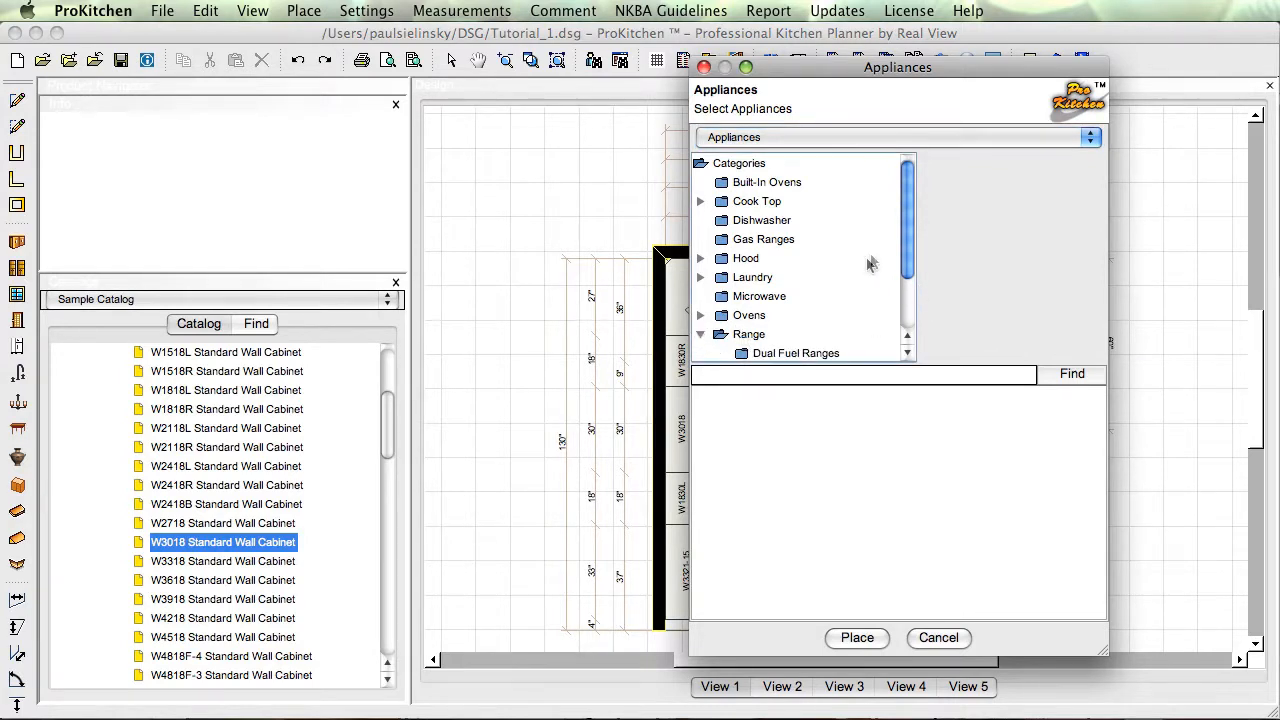
{"action": "left_click_drag", "start_coordinate": [905, 272], "coordinate": [906, 326]}
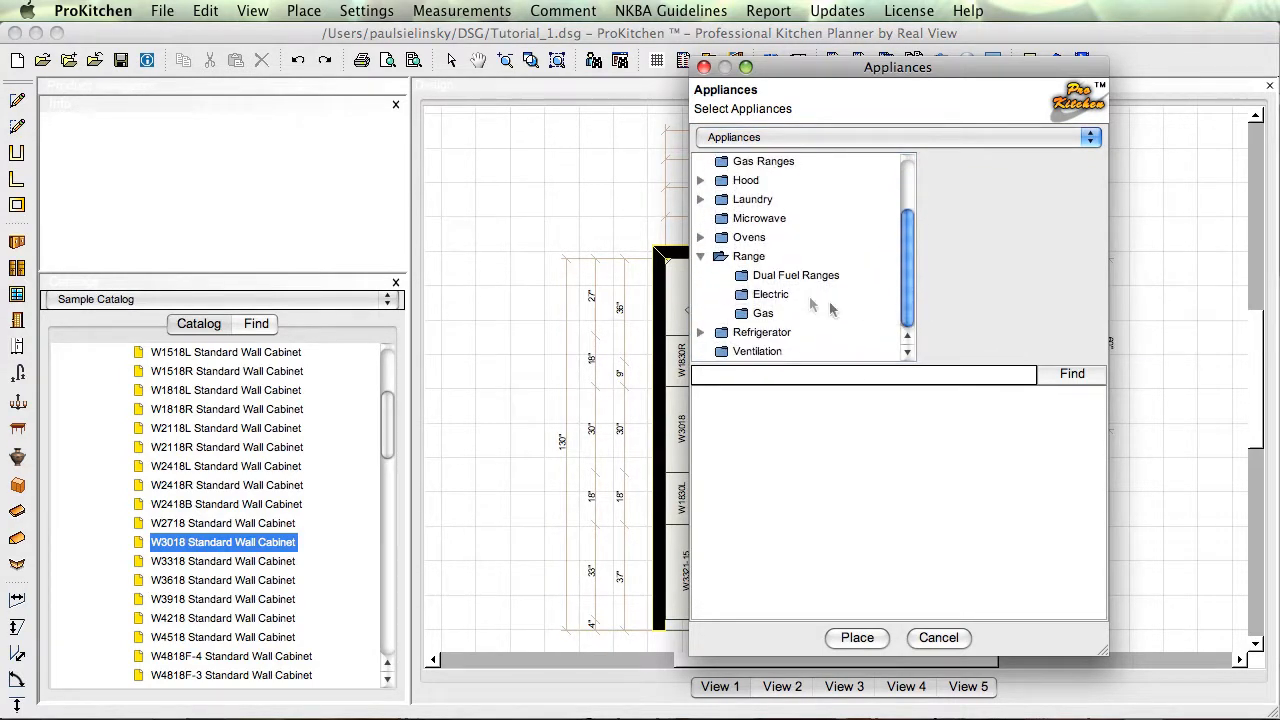
{"action": "left_click", "coordinate": [766, 296]}
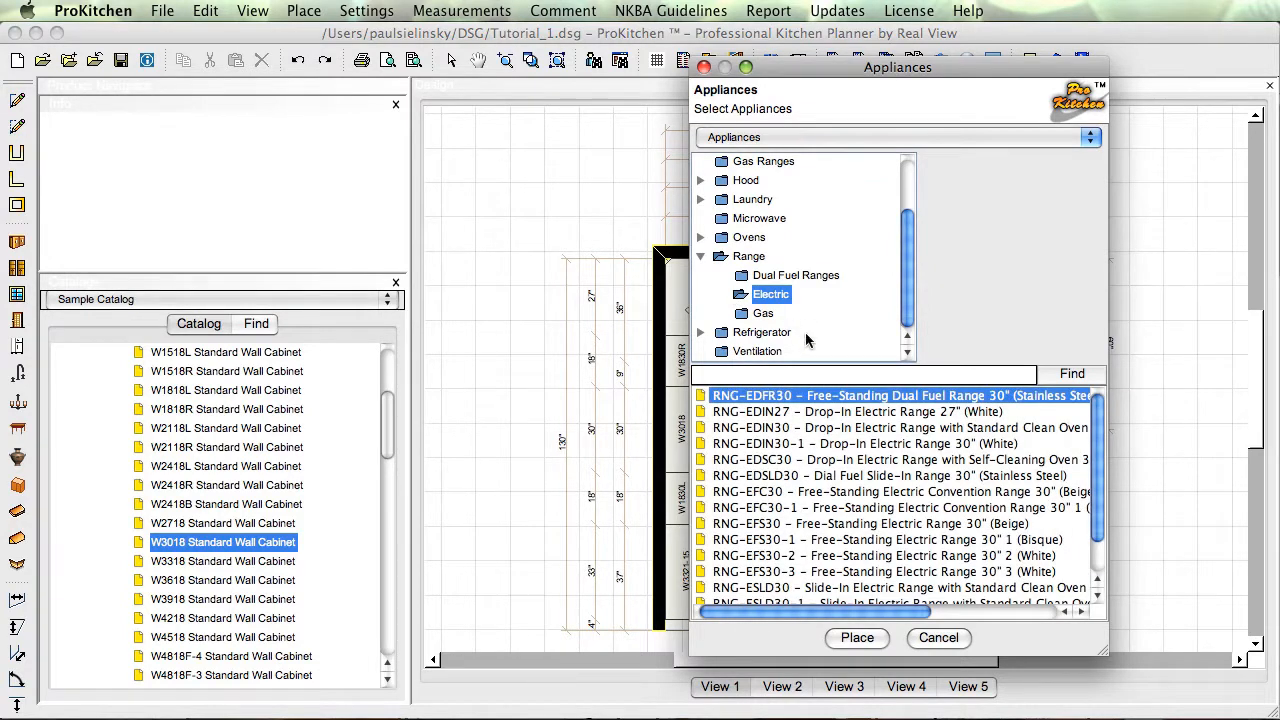
{"action": "left_click", "coordinate": [847, 524]}
{"action": "left_click", "coordinate": [848, 640]}
{"action": "left_click", "coordinate": [712, 441]}
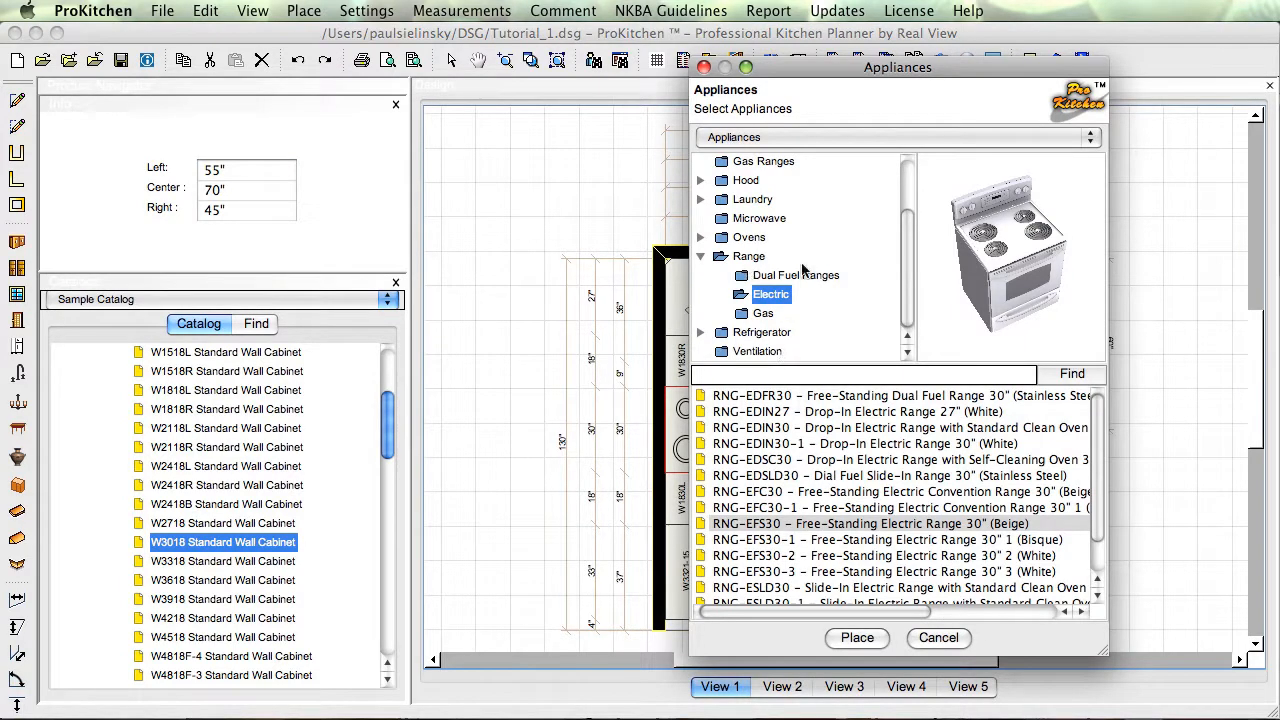
- Browse the Refrigerator appliance category and examine the models in its 400, 600 and 700 Series
{"action": "left_click", "coordinate": [700, 256]}
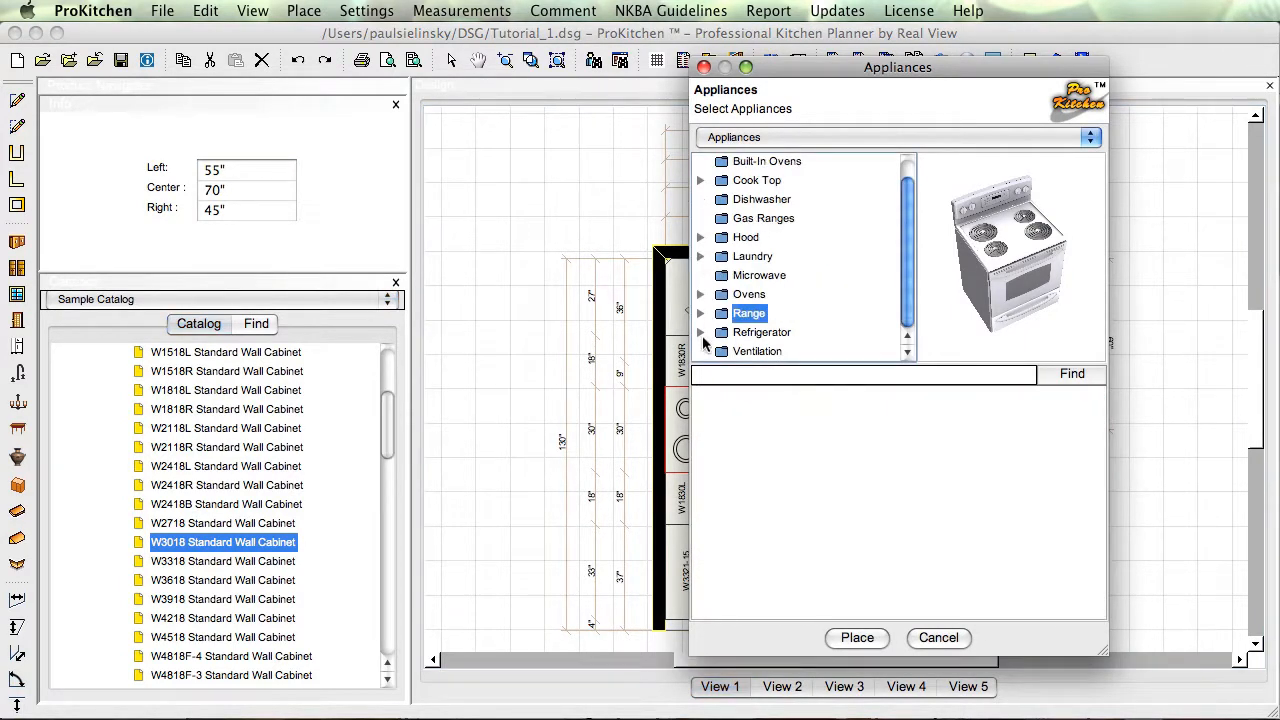
{"action": "left_click", "coordinate": [701, 333]}
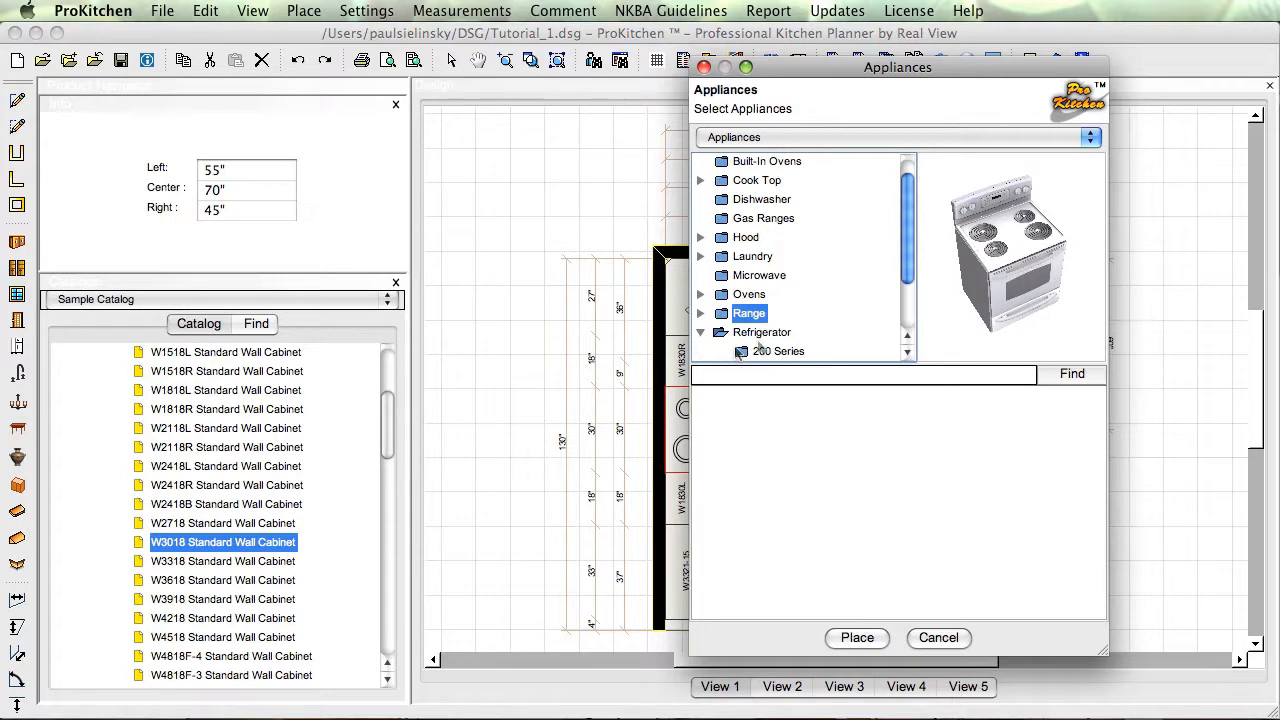
{"action": "left_click_drag", "start_coordinate": [910, 250], "coordinate": [910, 300]}
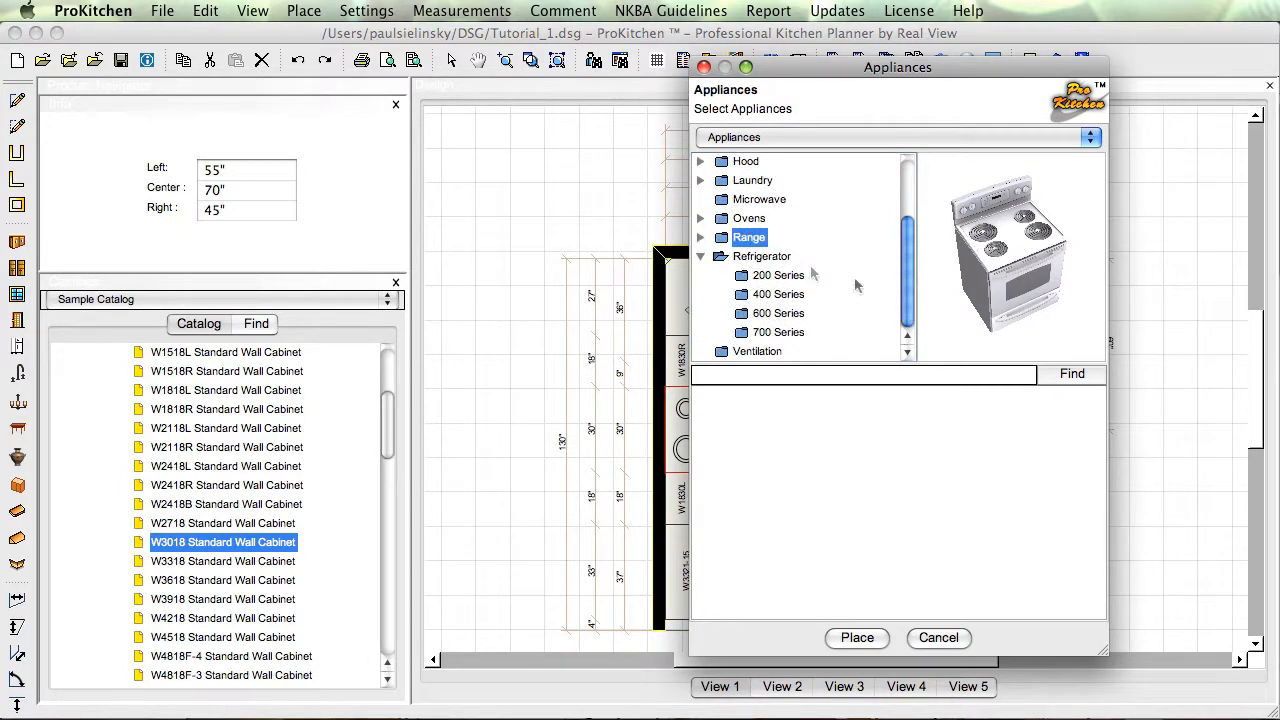
{"action": "left_click", "coordinate": [700, 256]}
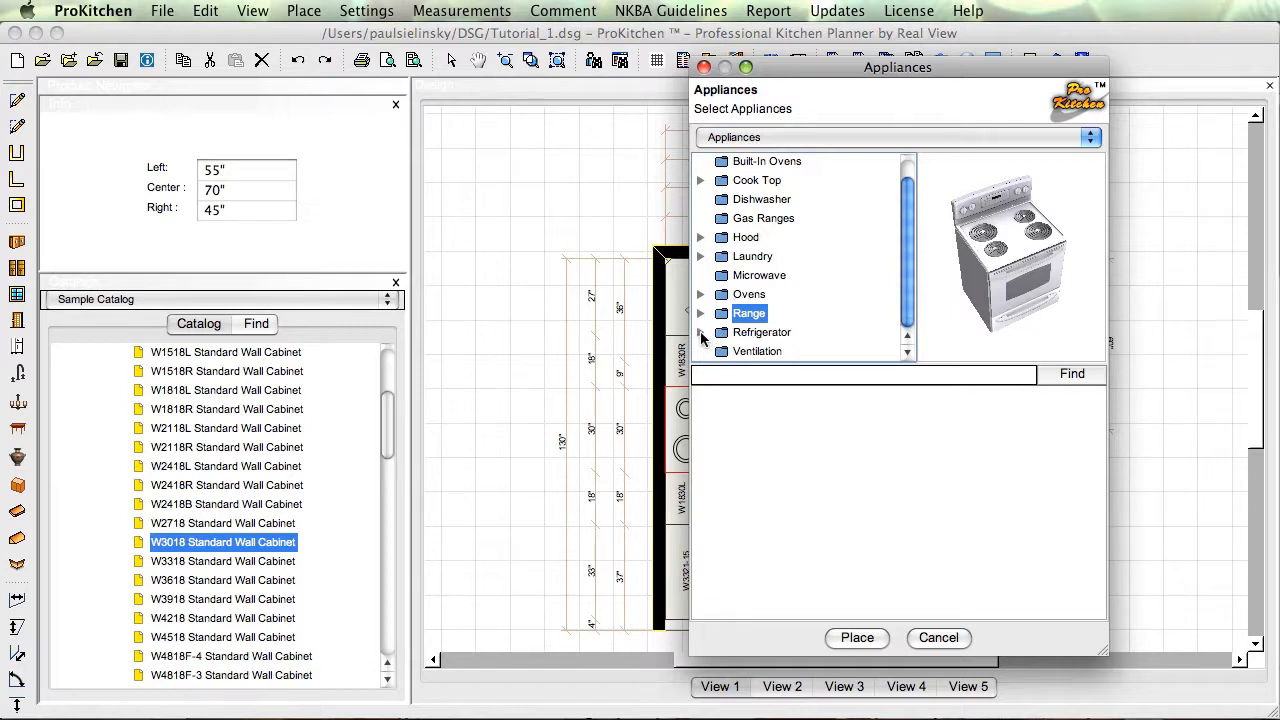
{"action": "left_click", "coordinate": [701, 334]}
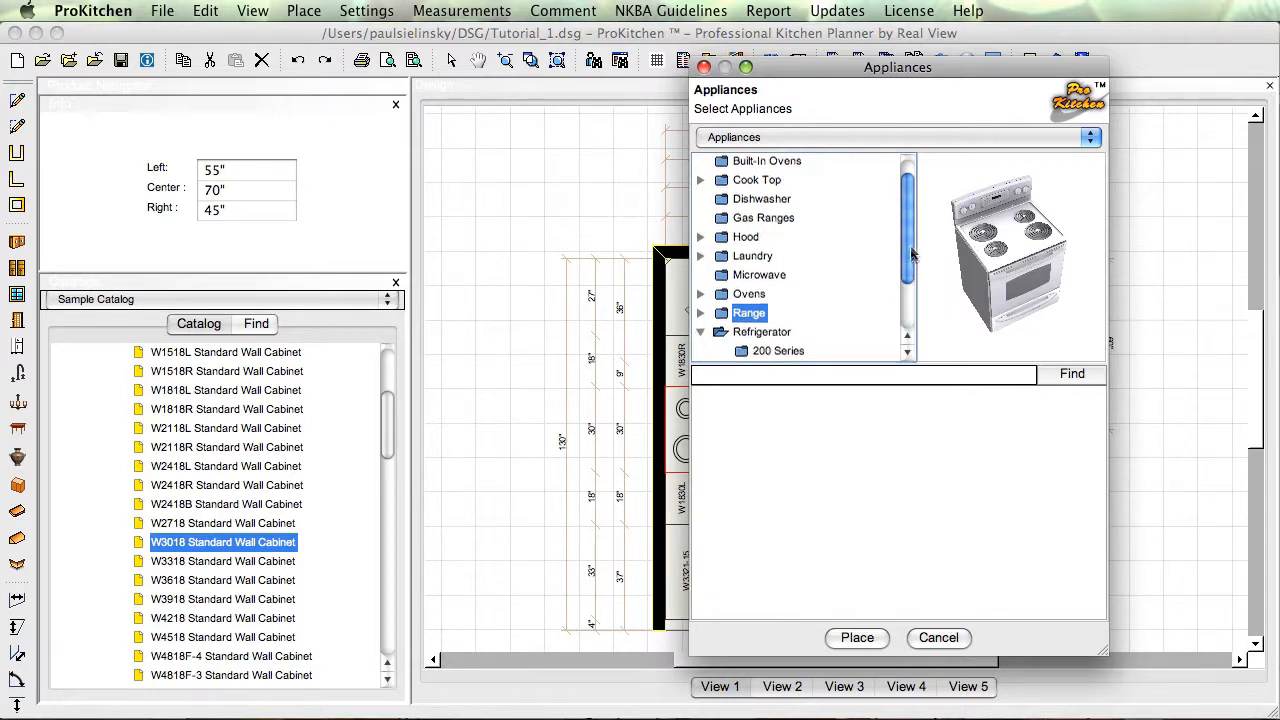
{"action": "left_click_drag", "start_coordinate": [911, 255], "coordinate": [908, 300]}
{"action": "left_click", "coordinate": [785, 296]}
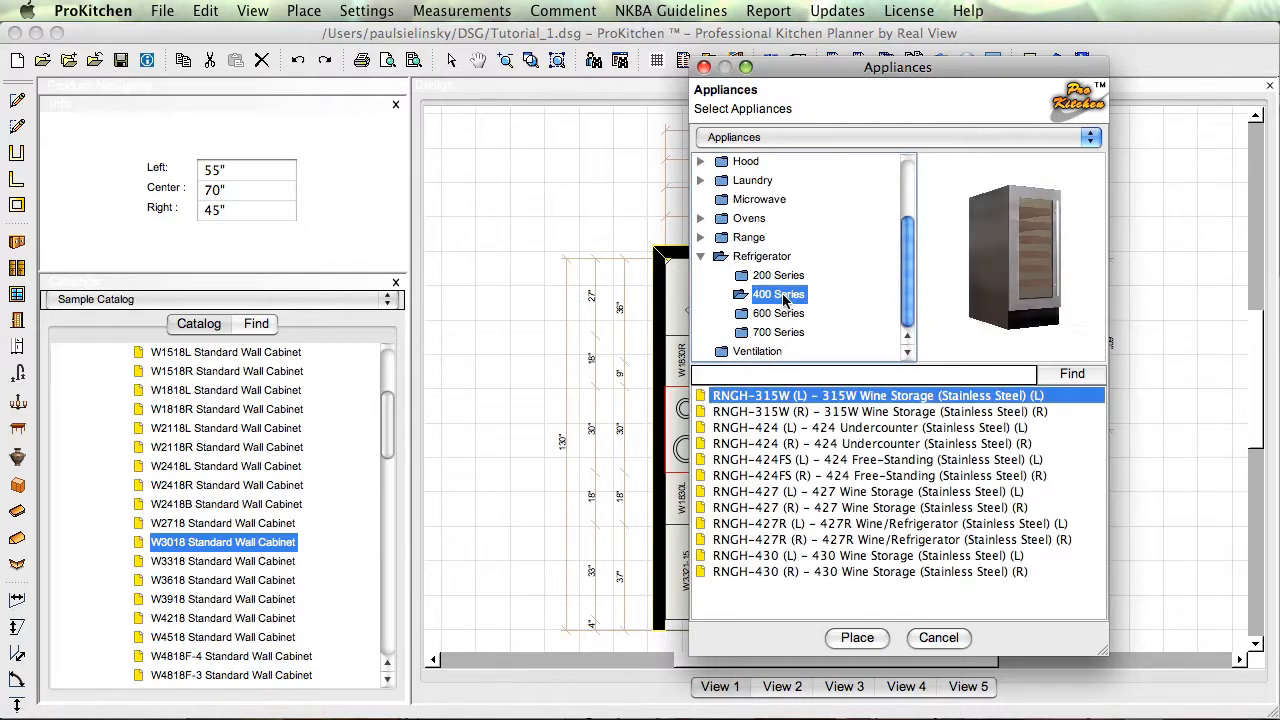
{"action": "left_click", "coordinate": [778, 316]}
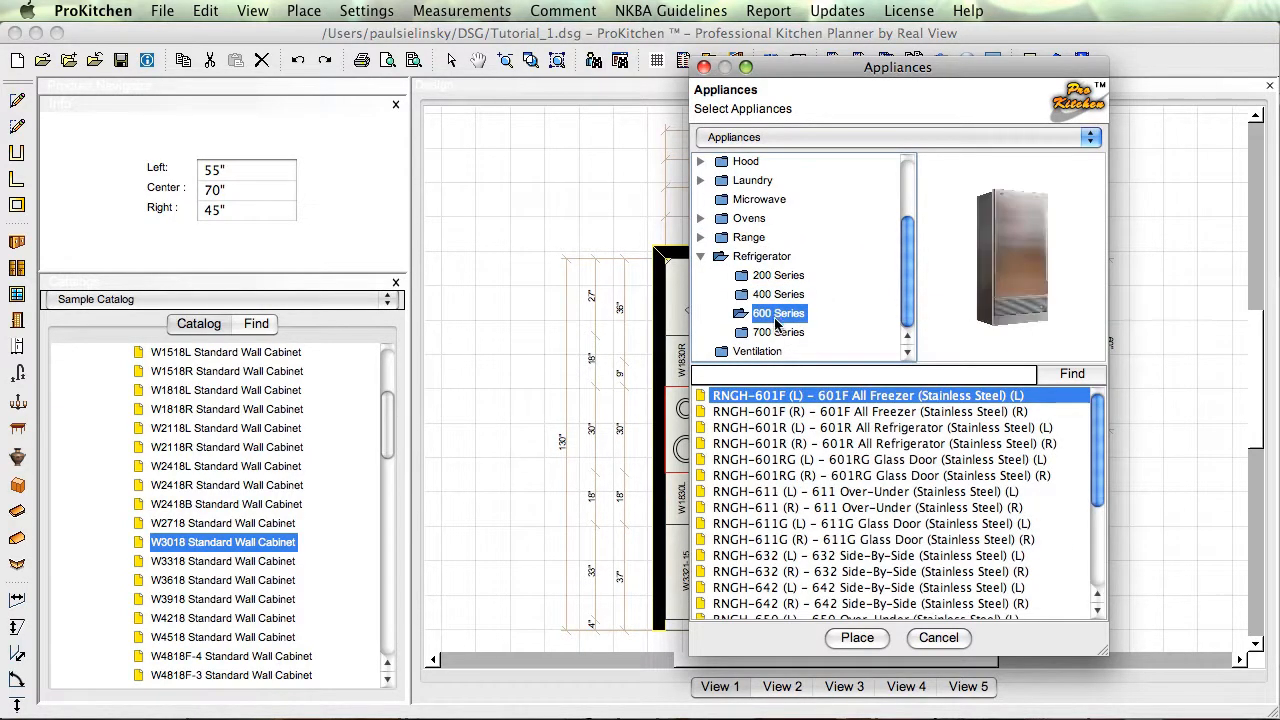
{"action": "left_click", "coordinate": [776, 332]}
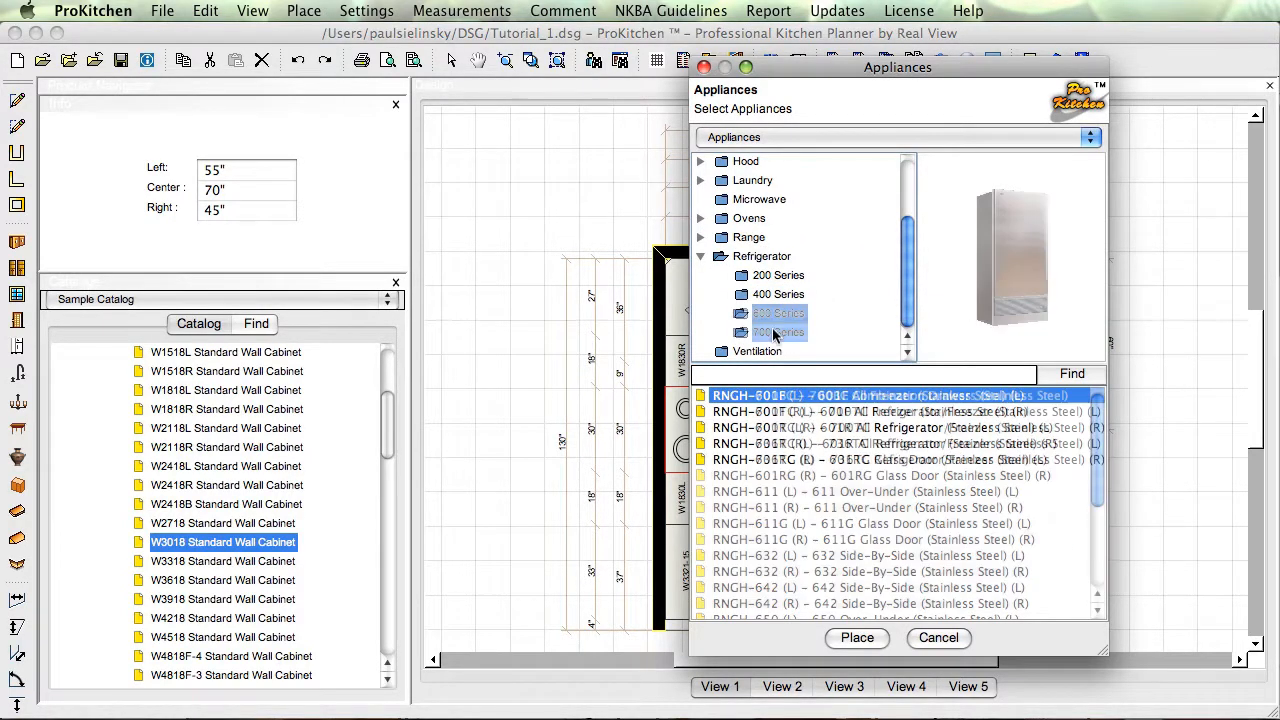
- Place the RFG-BFR-L bottom-freezer refrigerator (White) under the W3321-15 wall cabinet and close the appliance selection
{"action": "left_click", "coordinate": [742, 259]}
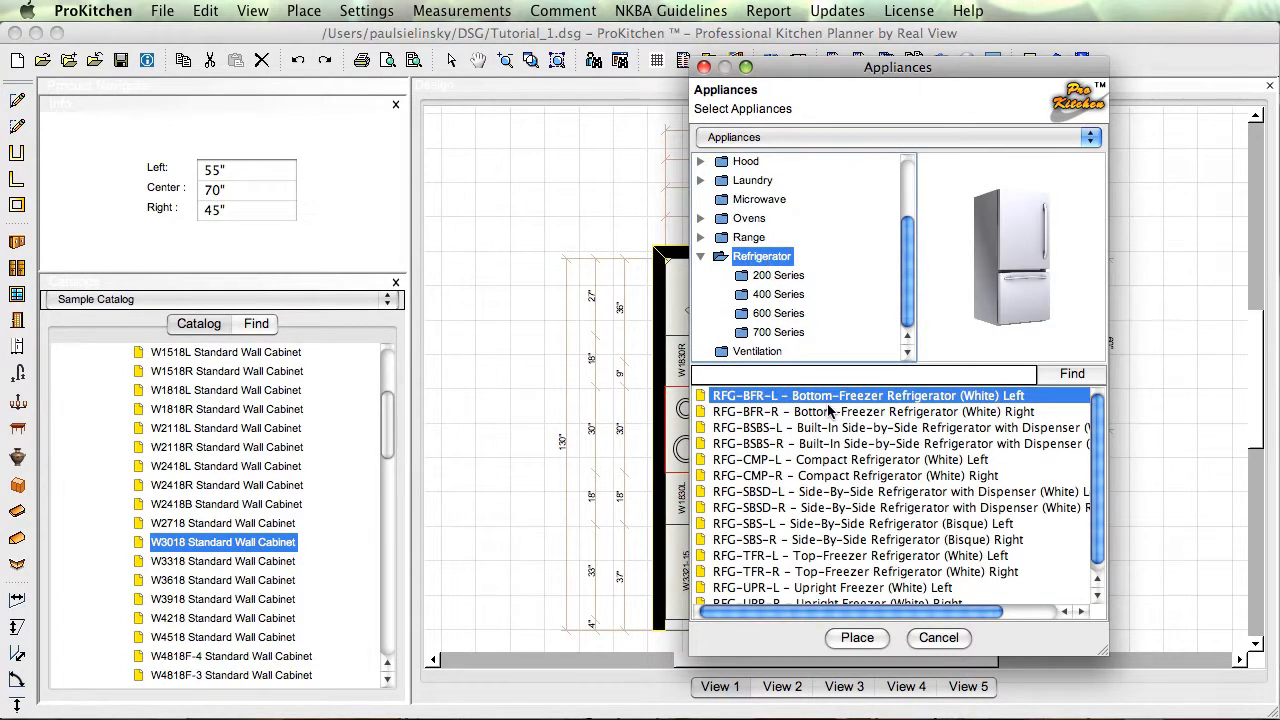
{"action": "left_click", "coordinate": [857, 638]}
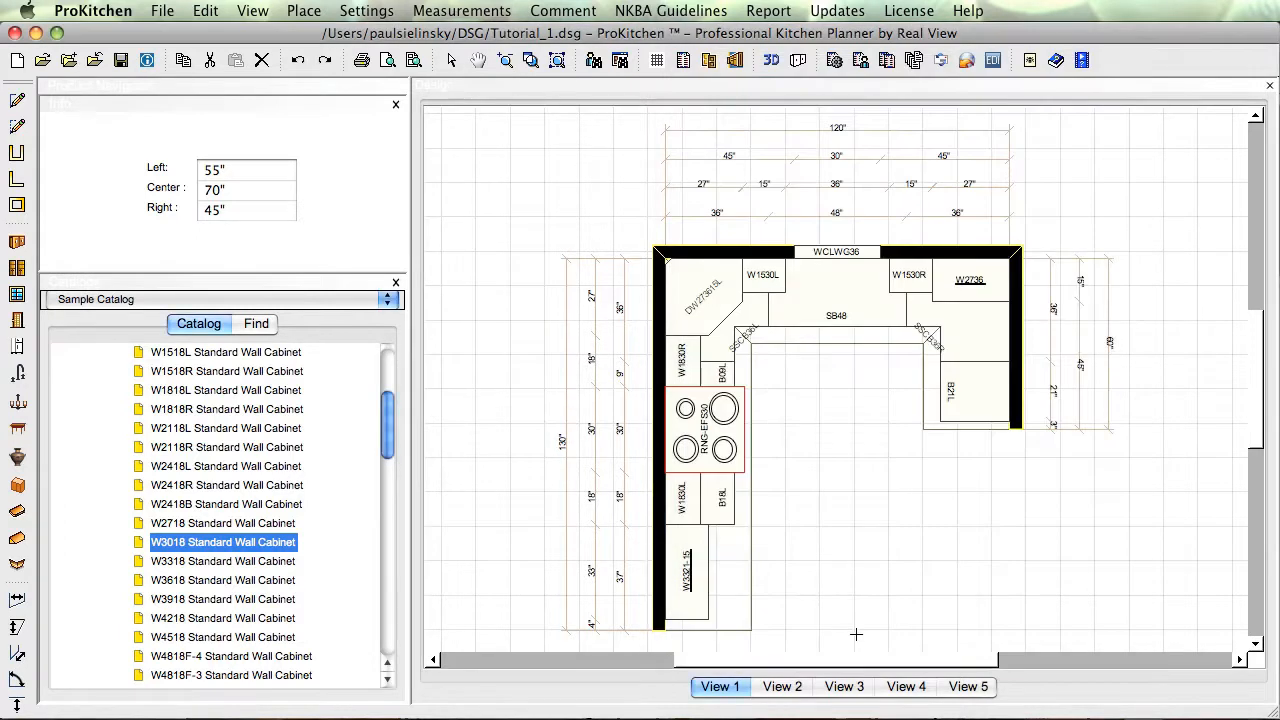
{"action": "left_click", "coordinate": [741, 597]}
{"action": "left_click", "coordinate": [739, 598]}
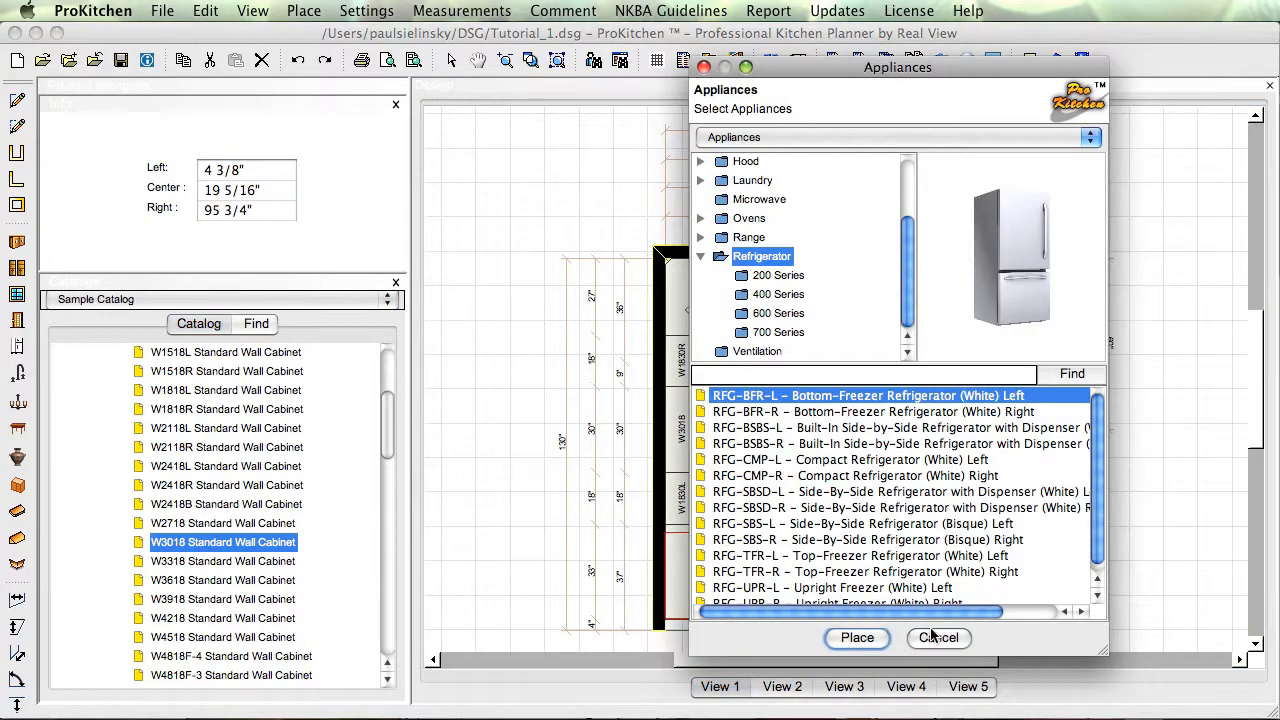
{"action": "left_click", "coordinate": [936, 638]}
{"action": "left_click", "coordinate": [903, 549]}
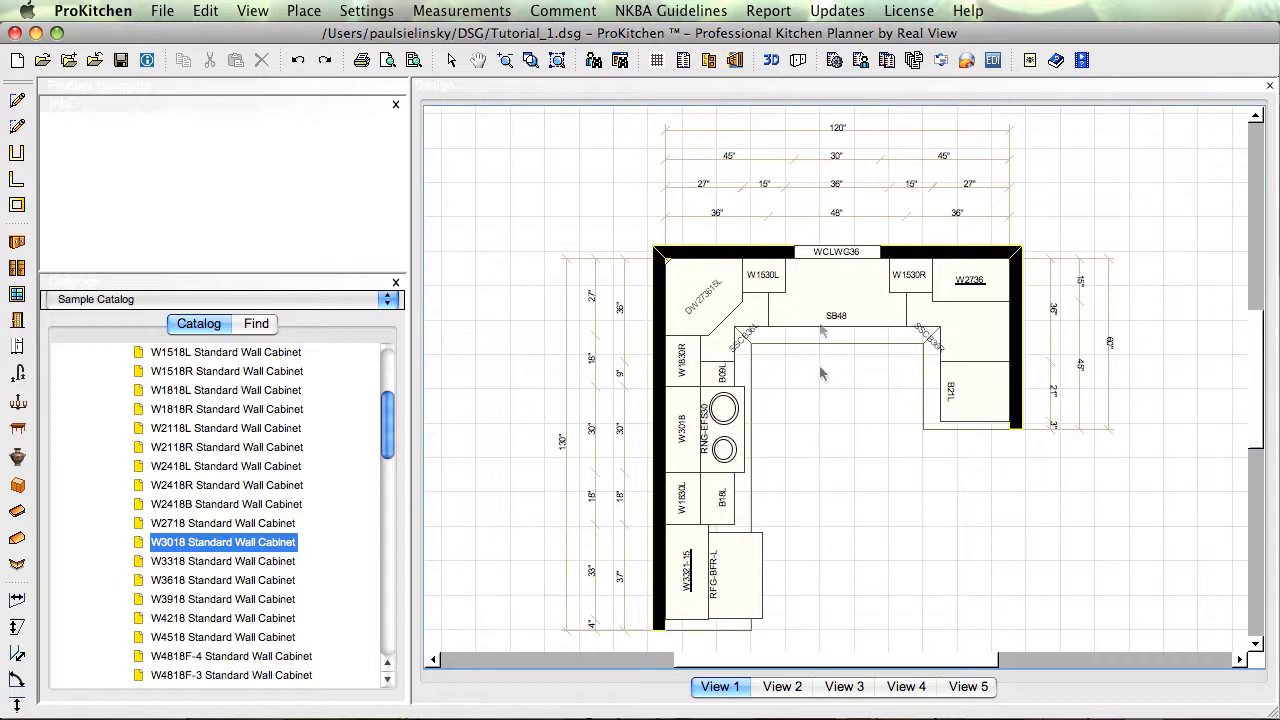
- Shift the RFG-BFR-L refrigerator along the wall to a Left distance of about 5" under the W3321-15 cabinet
{"action": "right_click", "coordinate": [732, 568]}
{"action": "mouse_move", "coordinate": [780, 593]}
{"action": "left_click", "coordinate": [866, 595]}
{"action": "left_click", "coordinate": [1260, 493]}
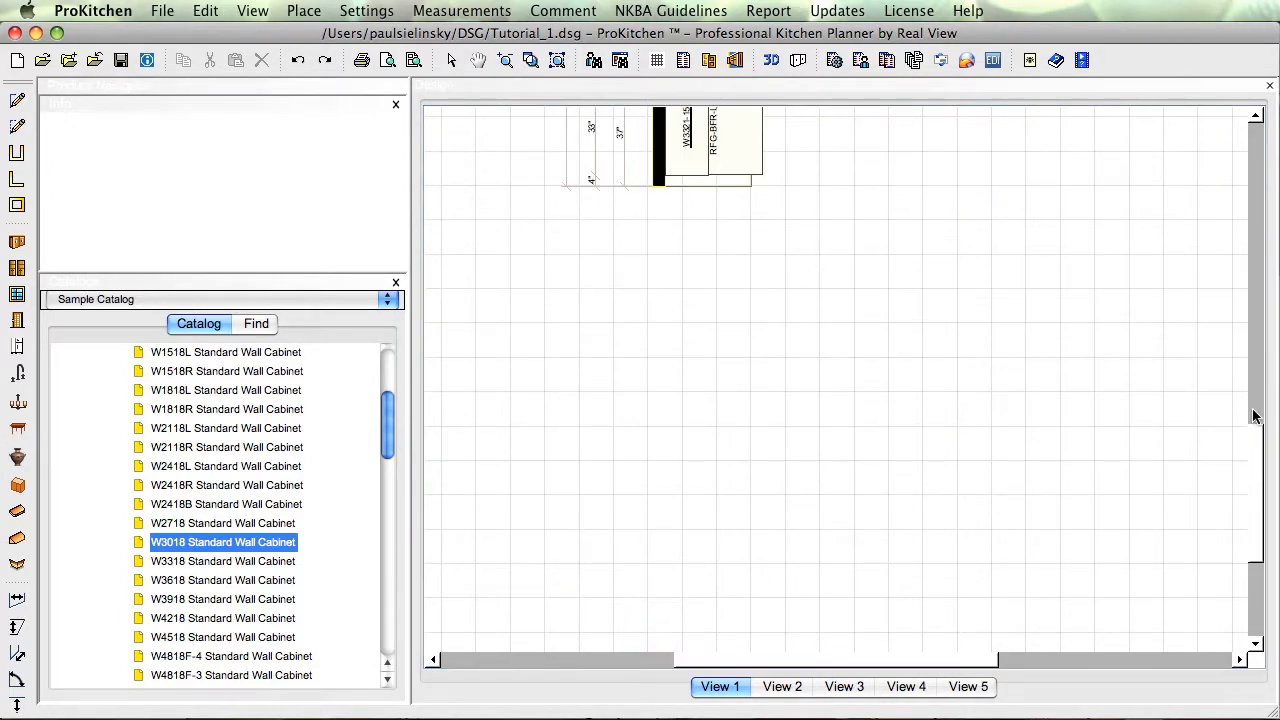
{"action": "left_click_drag", "start_coordinate": [1257, 510], "coordinate": [1257, 461]}
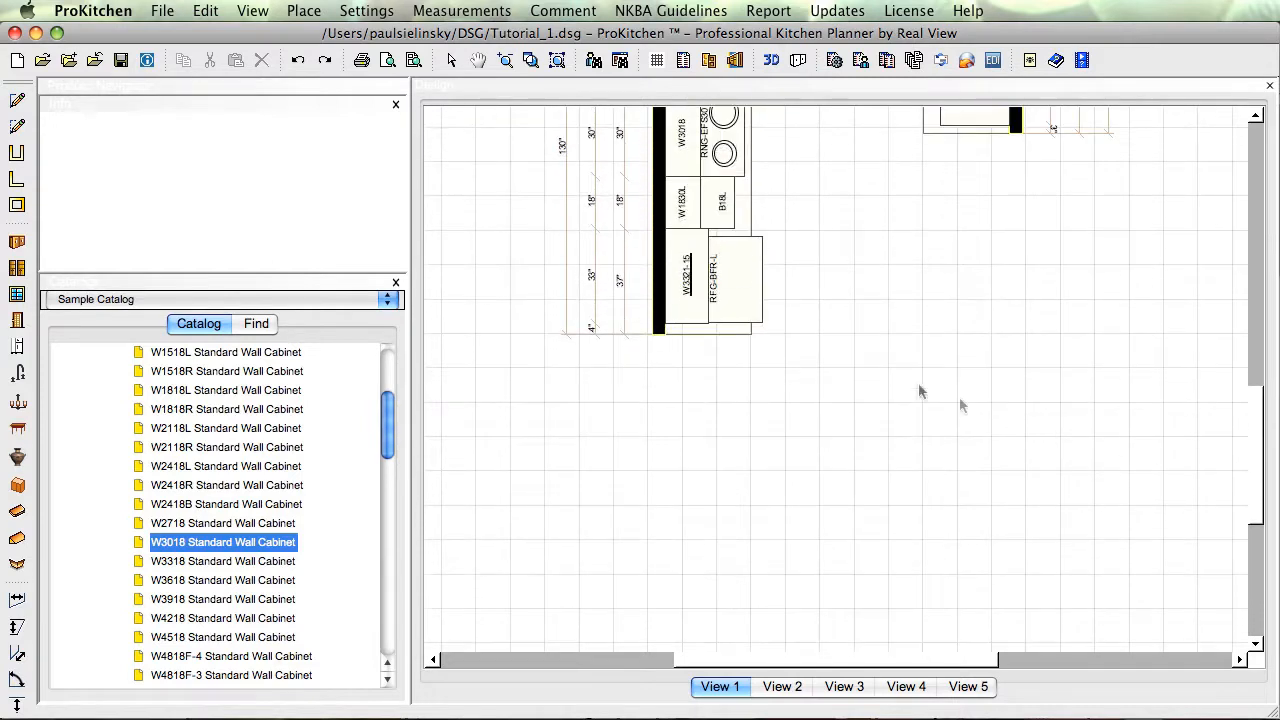
{"action": "right_click", "coordinate": [738, 318]}
{"action": "mouse_move", "coordinate": [790, 343]}
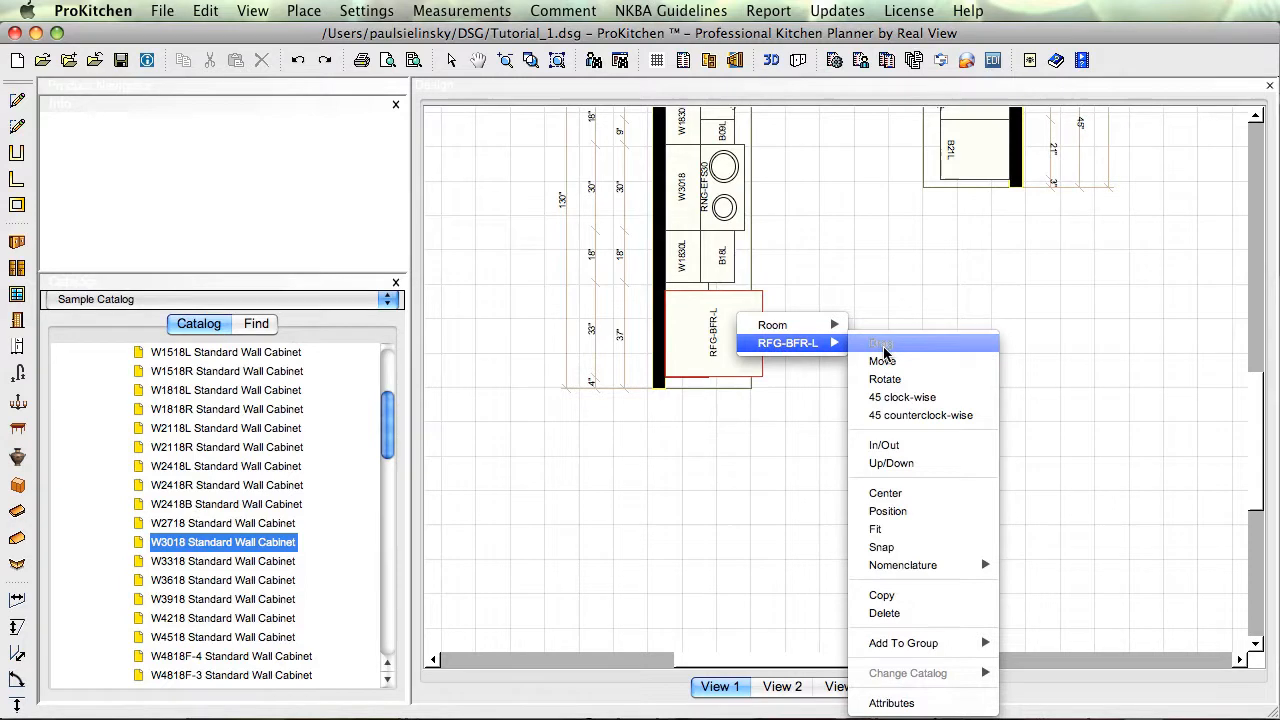
{"action": "left_click", "coordinate": [884, 345]}
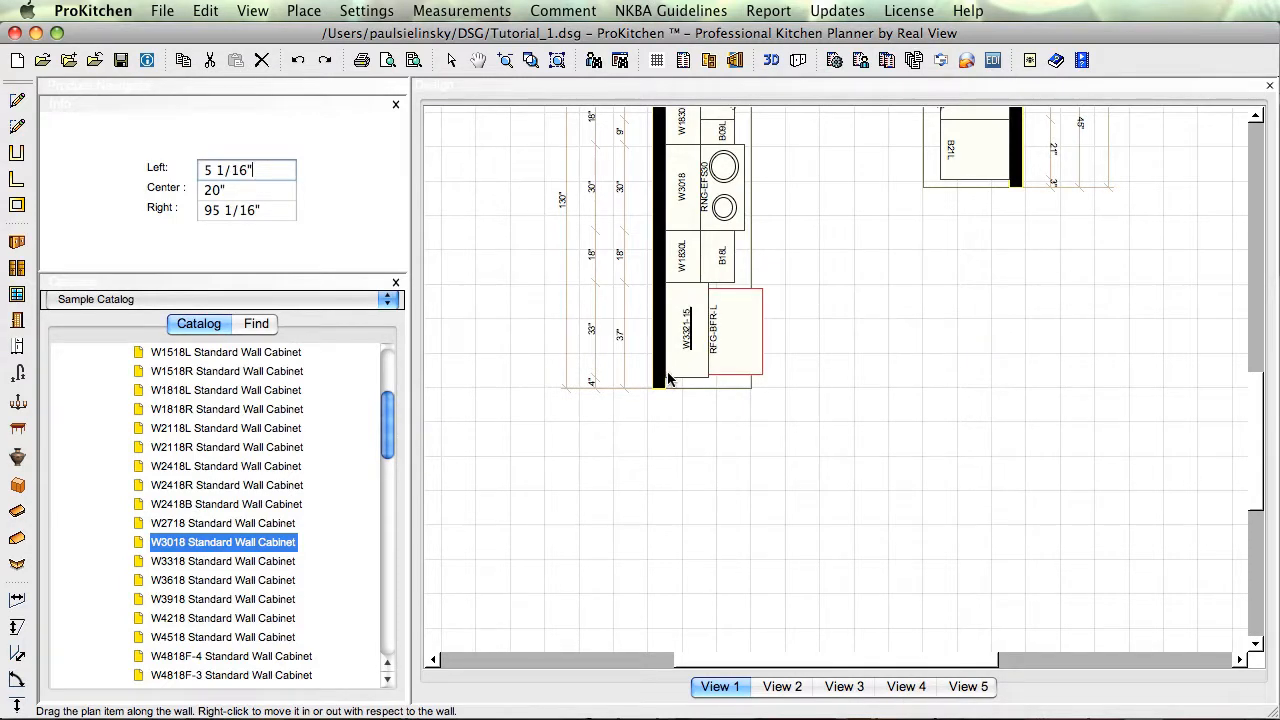
{"action": "left_click", "coordinate": [860, 450]}
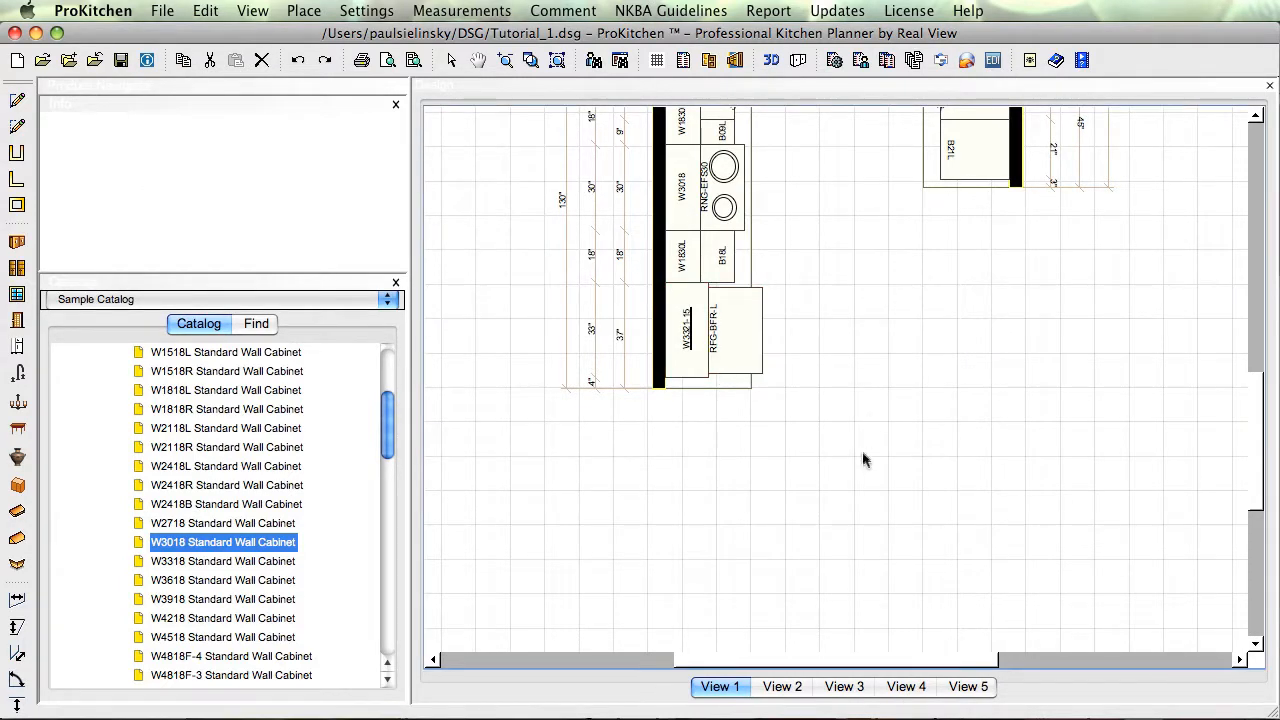
- Place the 2BSRS-03 two-basin self-rimming sink over the SB48 base cabinet, at a Left distance of about 47 5/8"
{"action": "scroll", "coordinate": [823, 375], "scroll_direction": "down", "scroll_amount": 2}
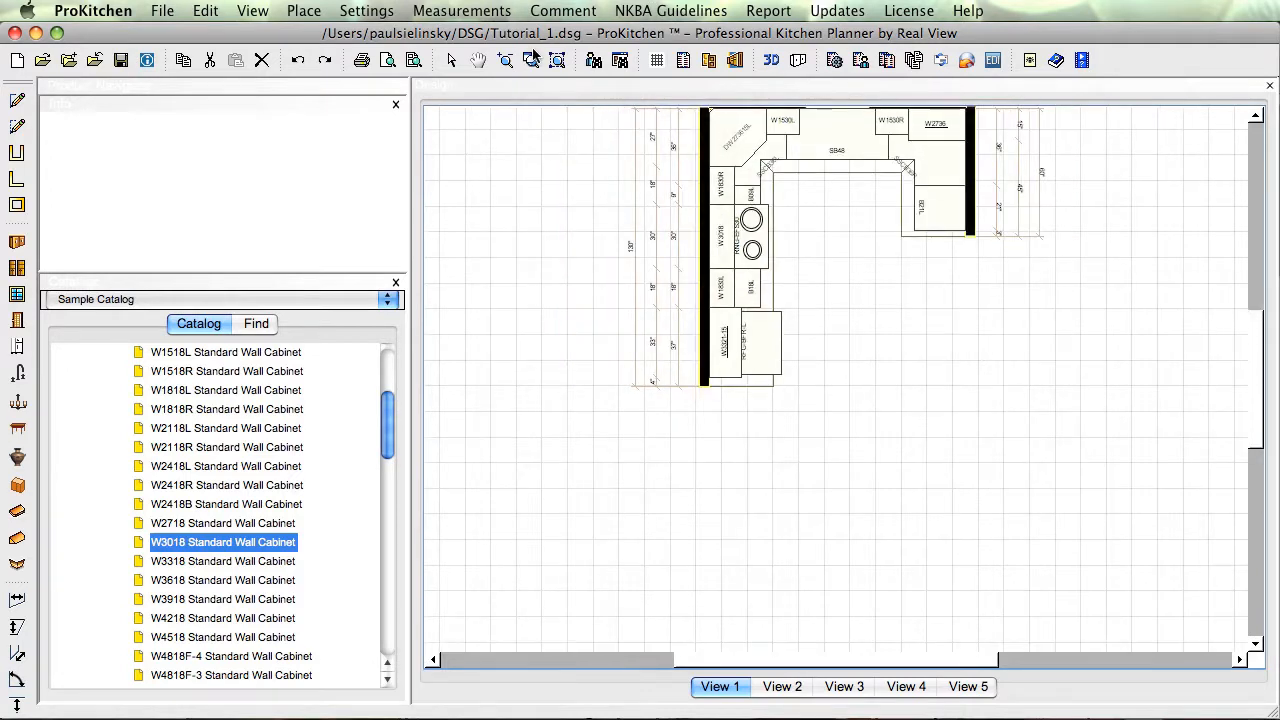
{"action": "left_click", "coordinate": [557, 60]}
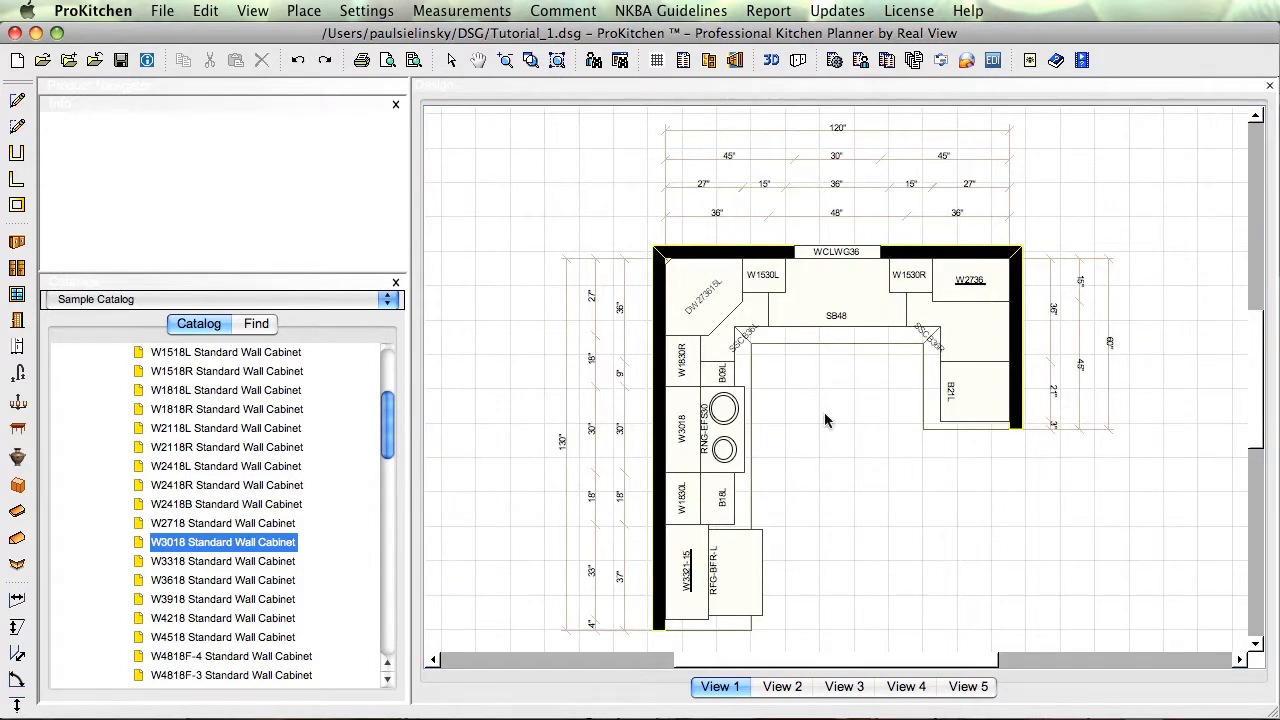
{"action": "left_click", "coordinate": [20, 374]}
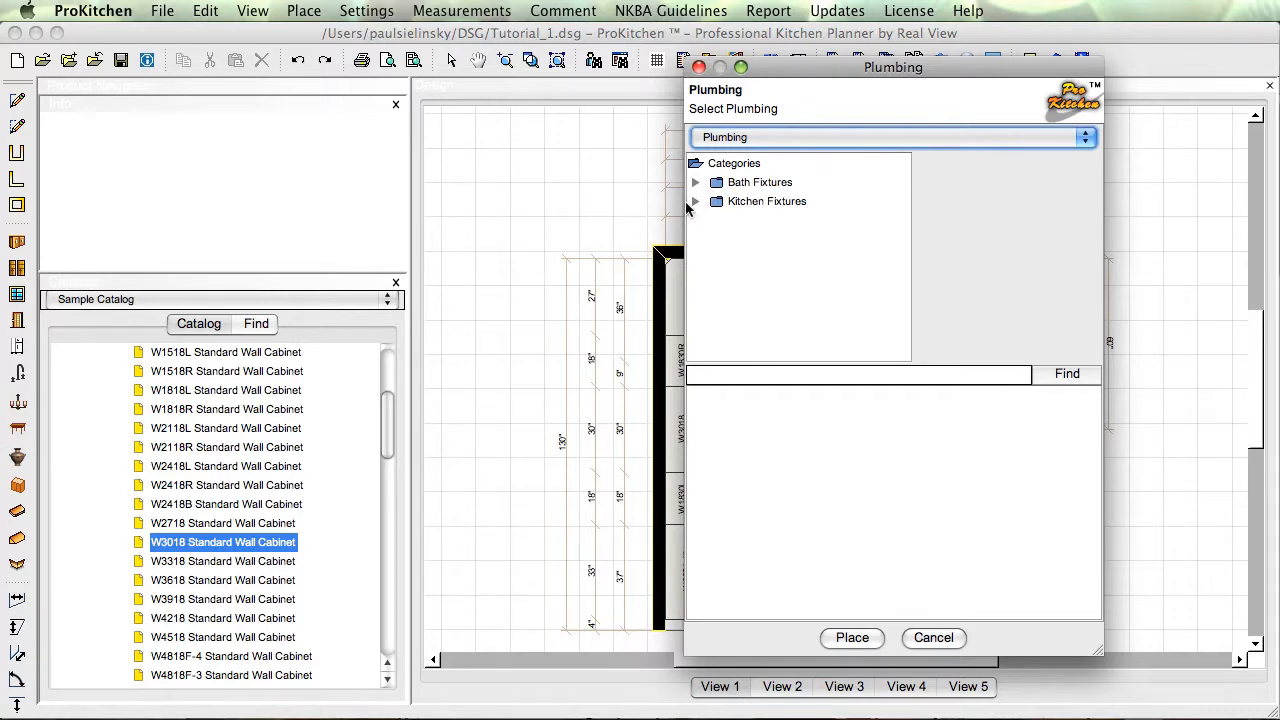
{"action": "left_click", "coordinate": [696, 201]}
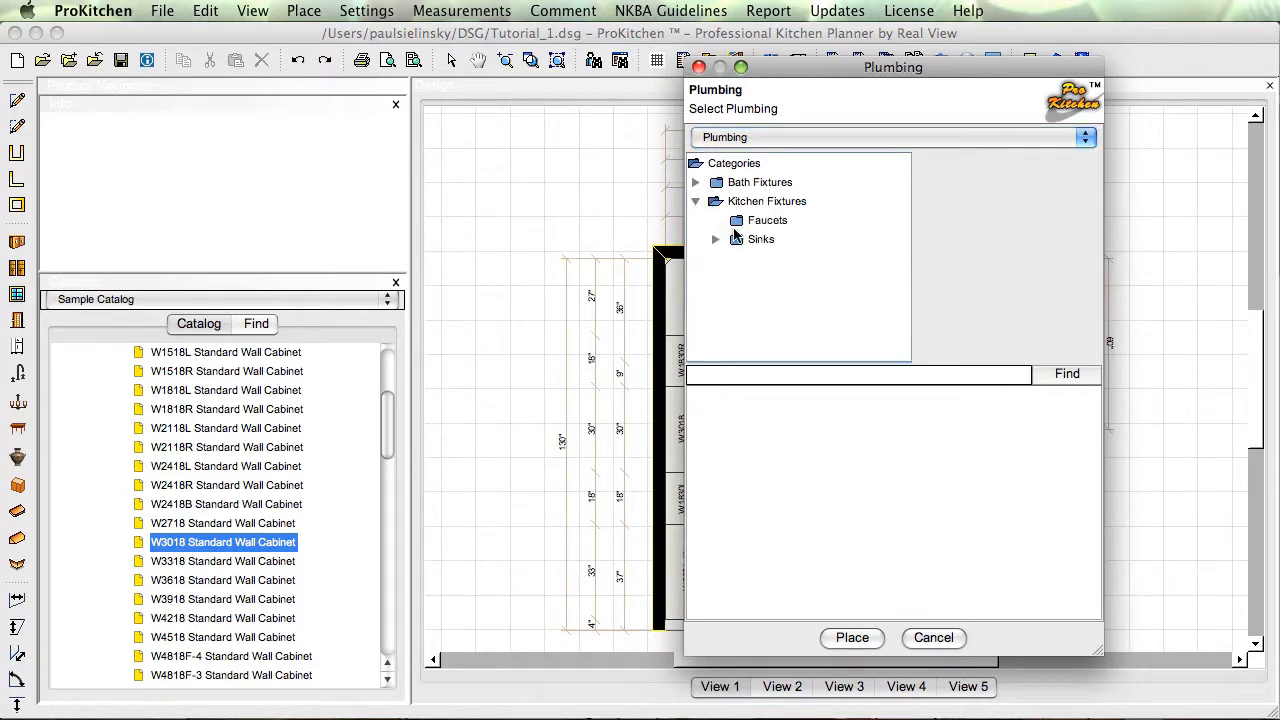
{"action": "left_click", "coordinate": [717, 239]}
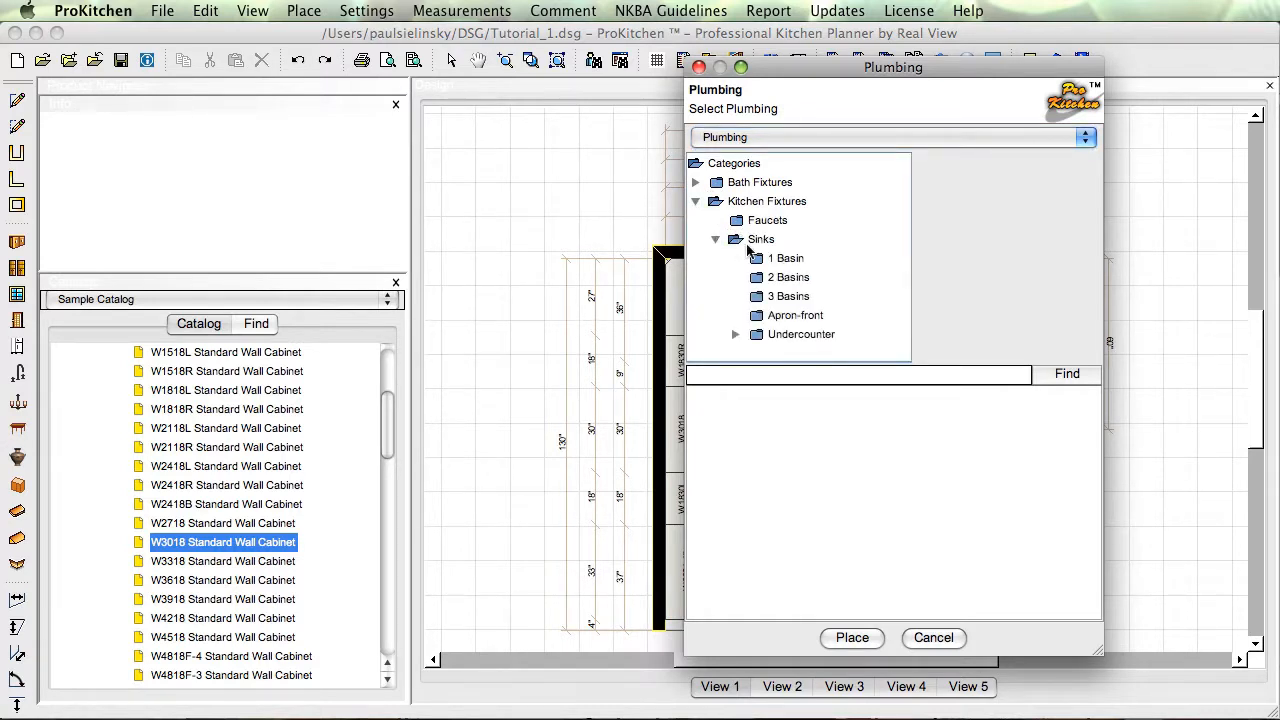
{"action": "left_click", "coordinate": [757, 282]}
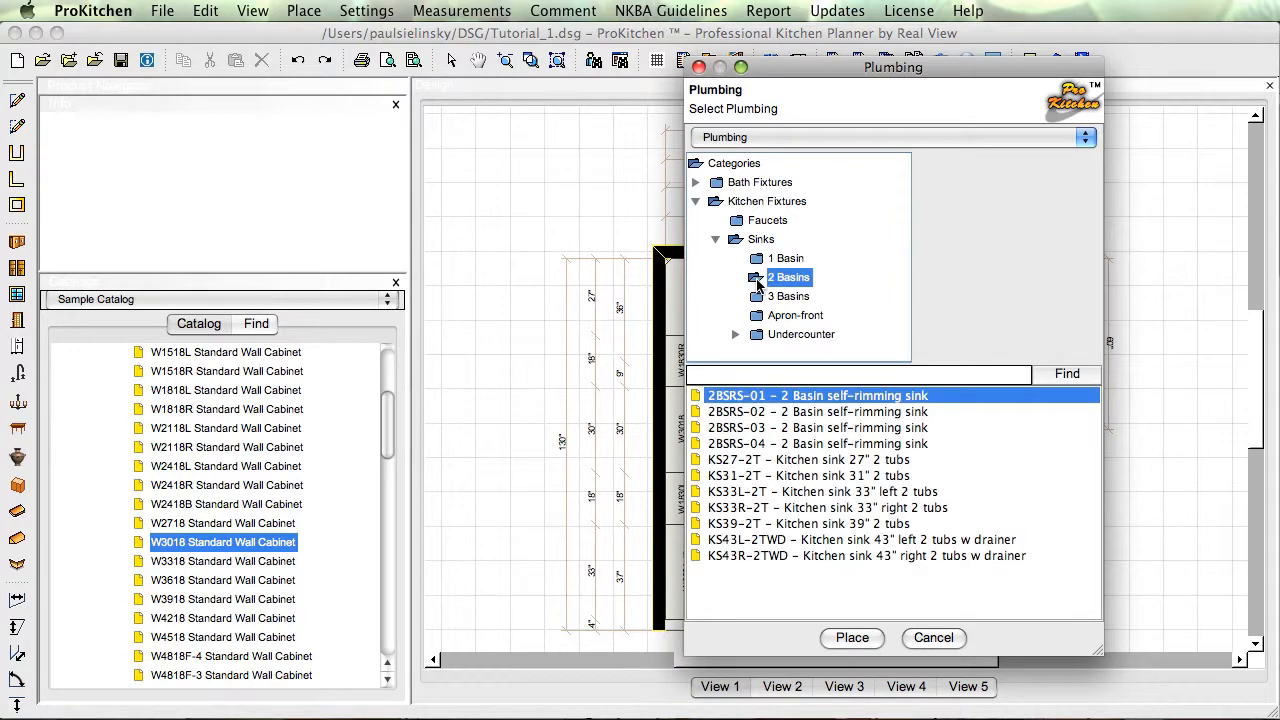
{"action": "left_click", "coordinate": [812, 428]}
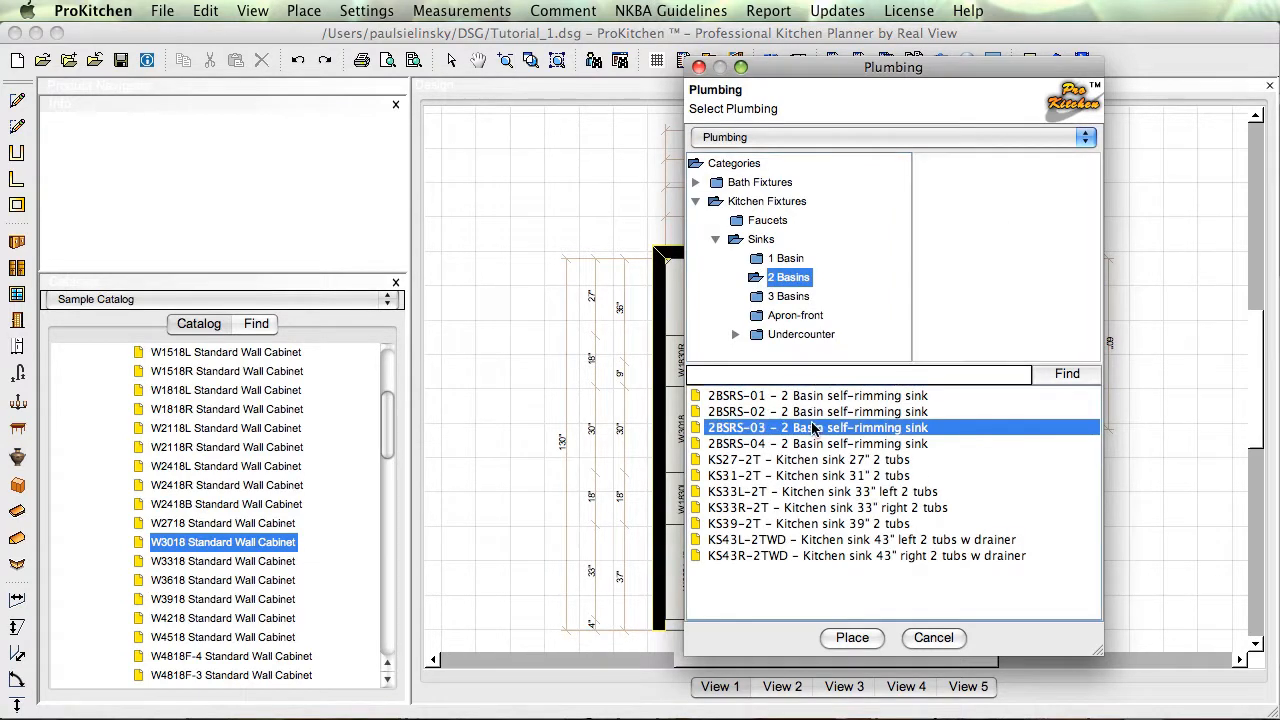
{"action": "left_click", "coordinate": [852, 638]}
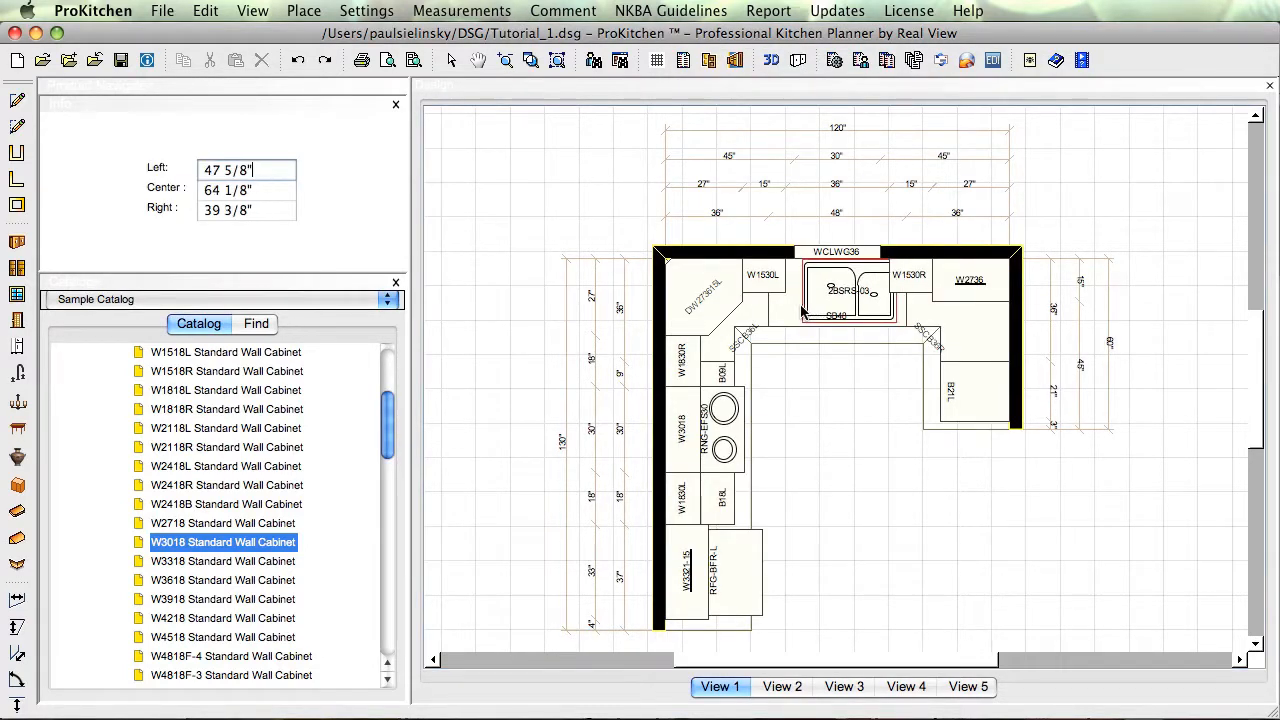
{"action": "left_click", "coordinate": [812, 305]}
- Place the KF-05 kitchen faucet behind the sink at a Left distance of about 57" and close the plumbing selection
{"action": "left_click", "coordinate": [720, 239]}
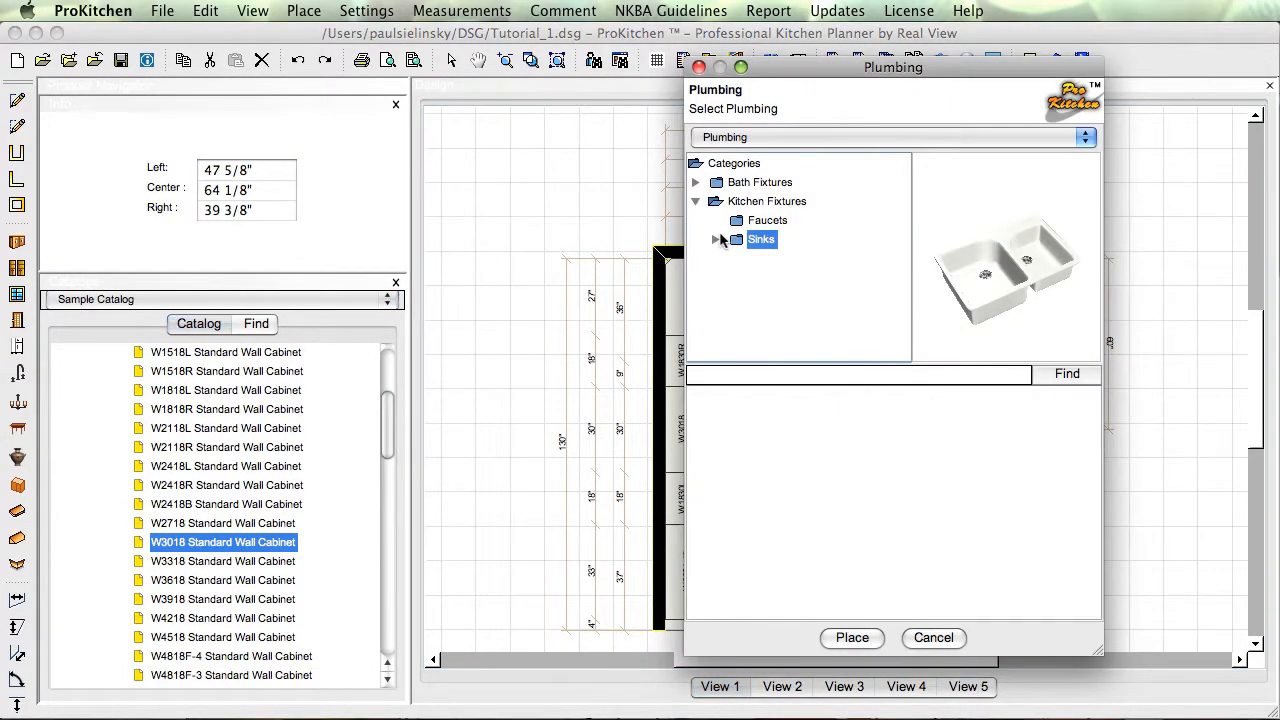
{"action": "left_click", "coordinate": [737, 222]}
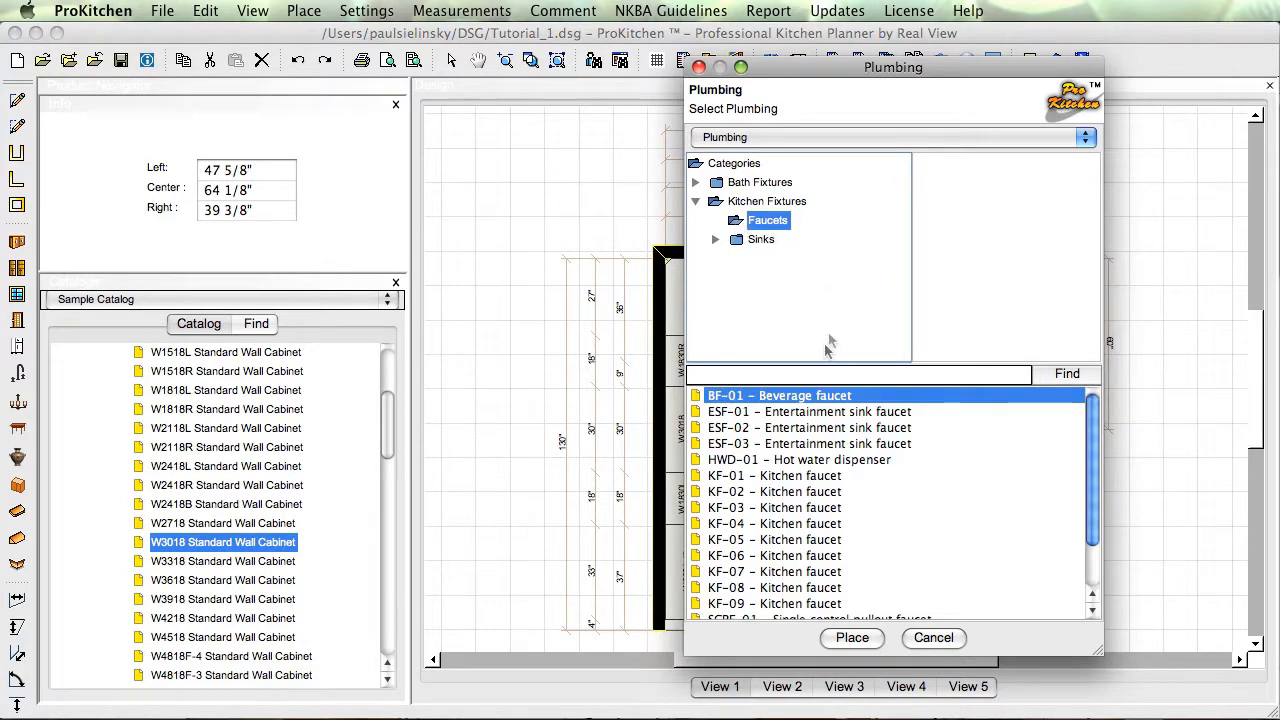
{"action": "left_click", "coordinate": [793, 540]}
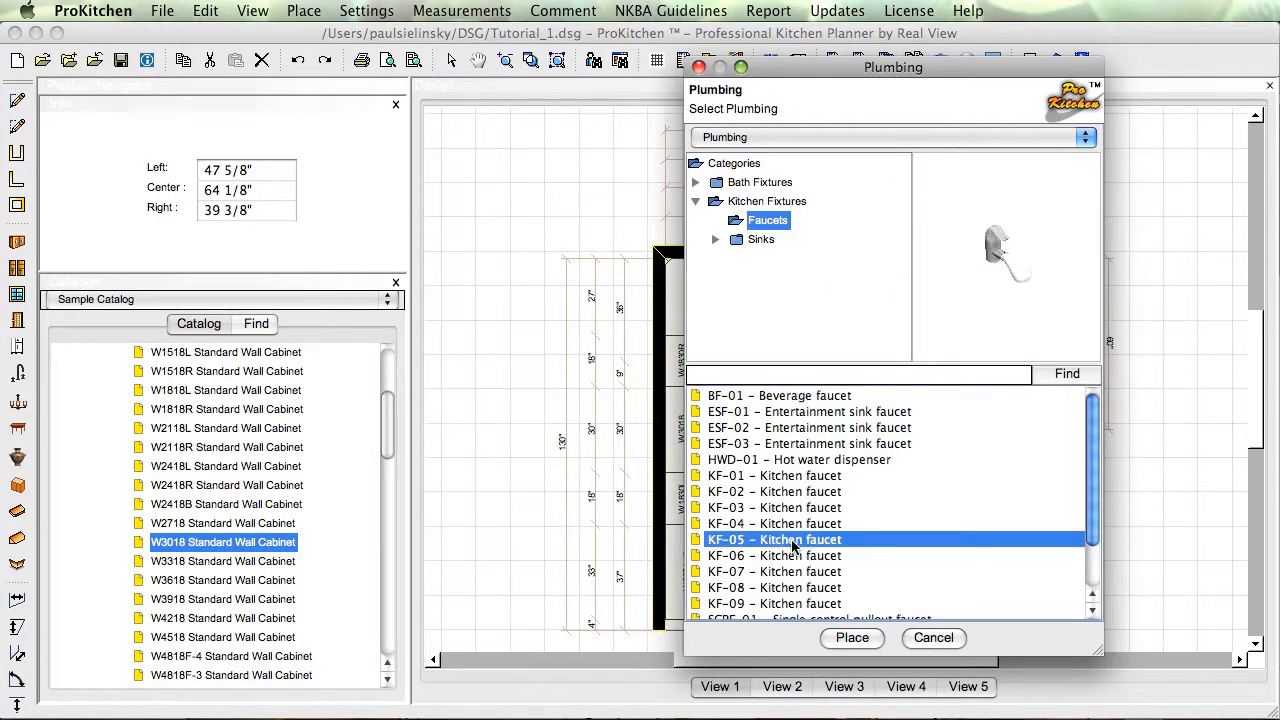
{"action": "left_click", "coordinate": [852, 637]}
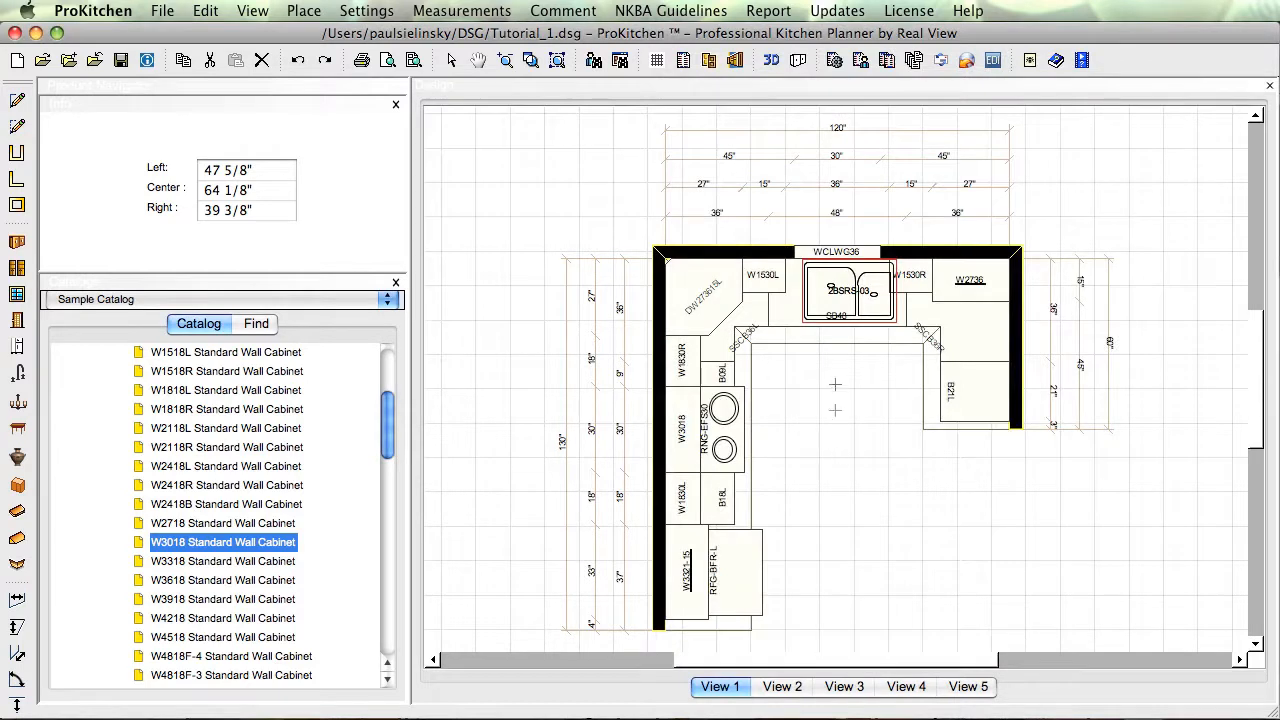
{"action": "left_click", "coordinate": [836, 282]}
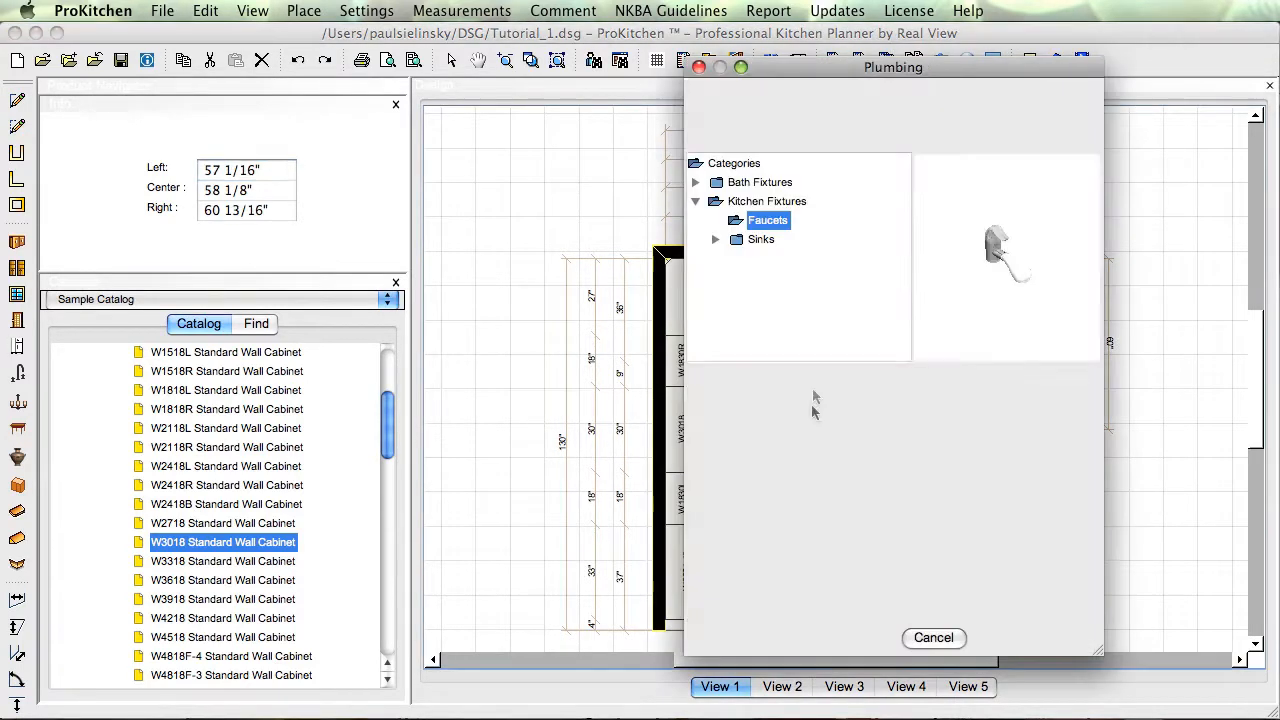
{"action": "left_click", "coordinate": [933, 637]}
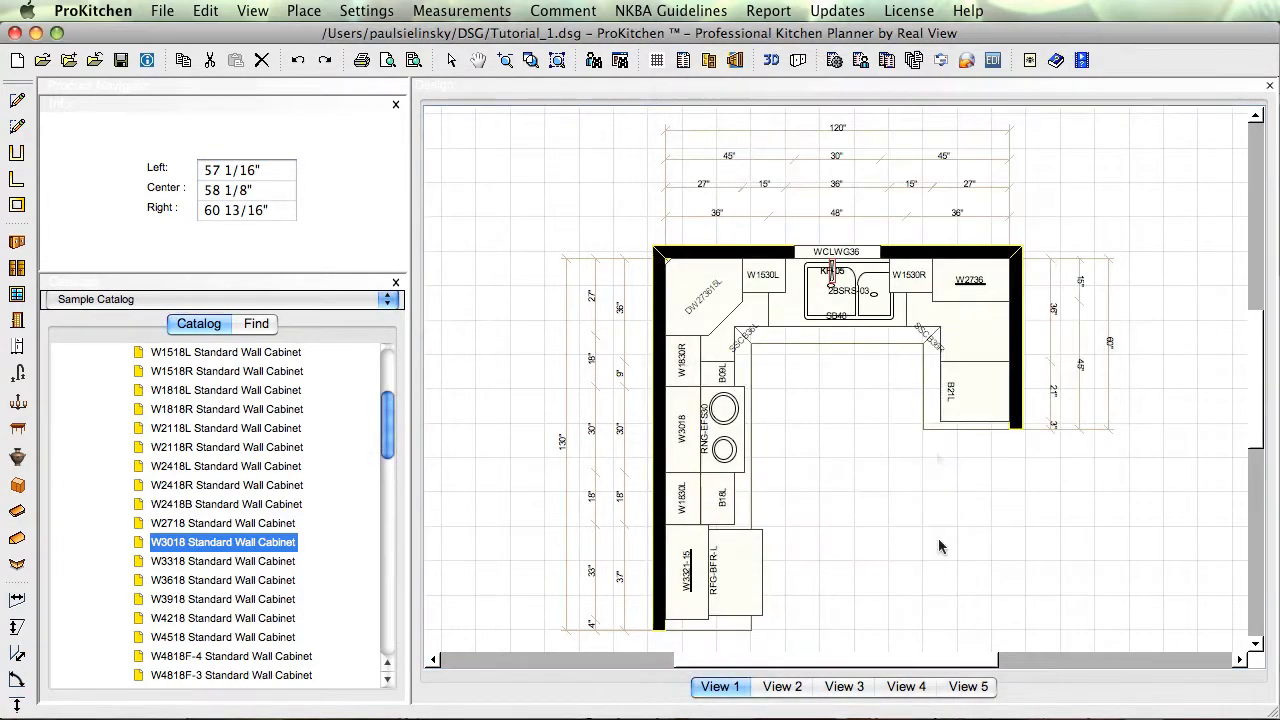
- Center the 2BSRS-03 sink on the SB48 base cabinet
{"action": "right_click", "coordinate": [845, 292]}
{"action": "mouse_move", "coordinate": [890, 338]}
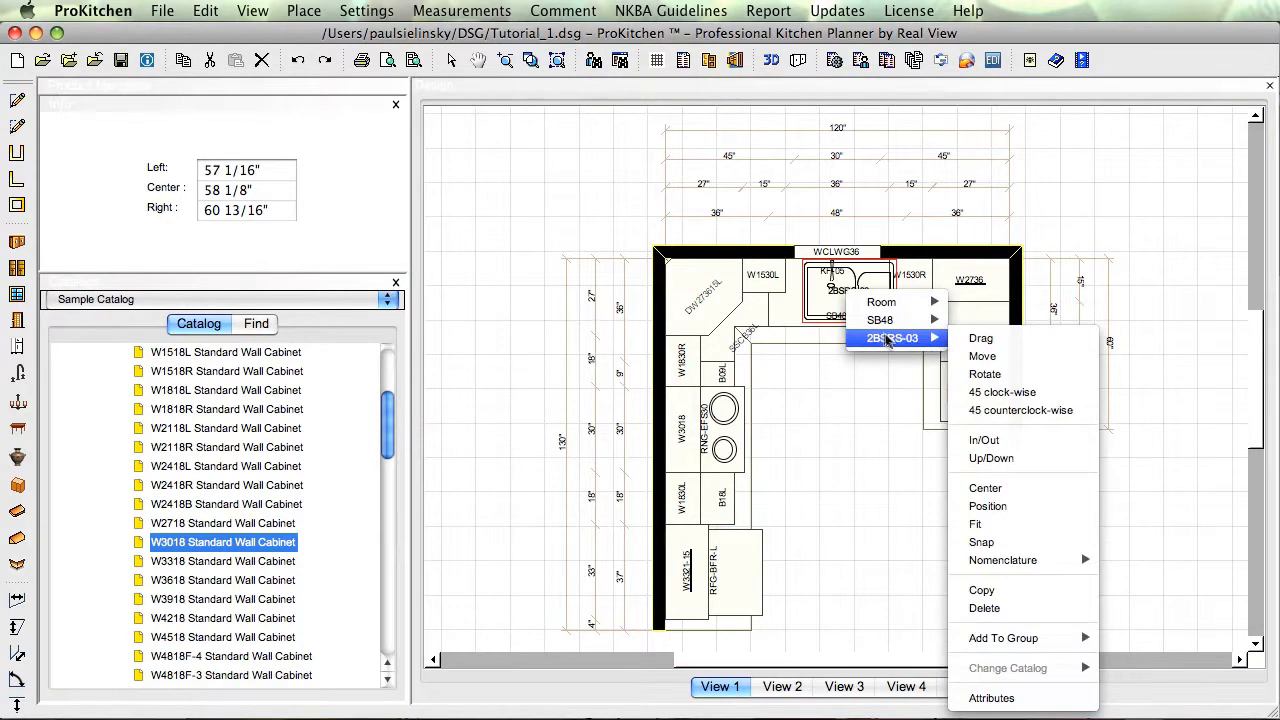
{"action": "left_click", "coordinate": [988, 488]}
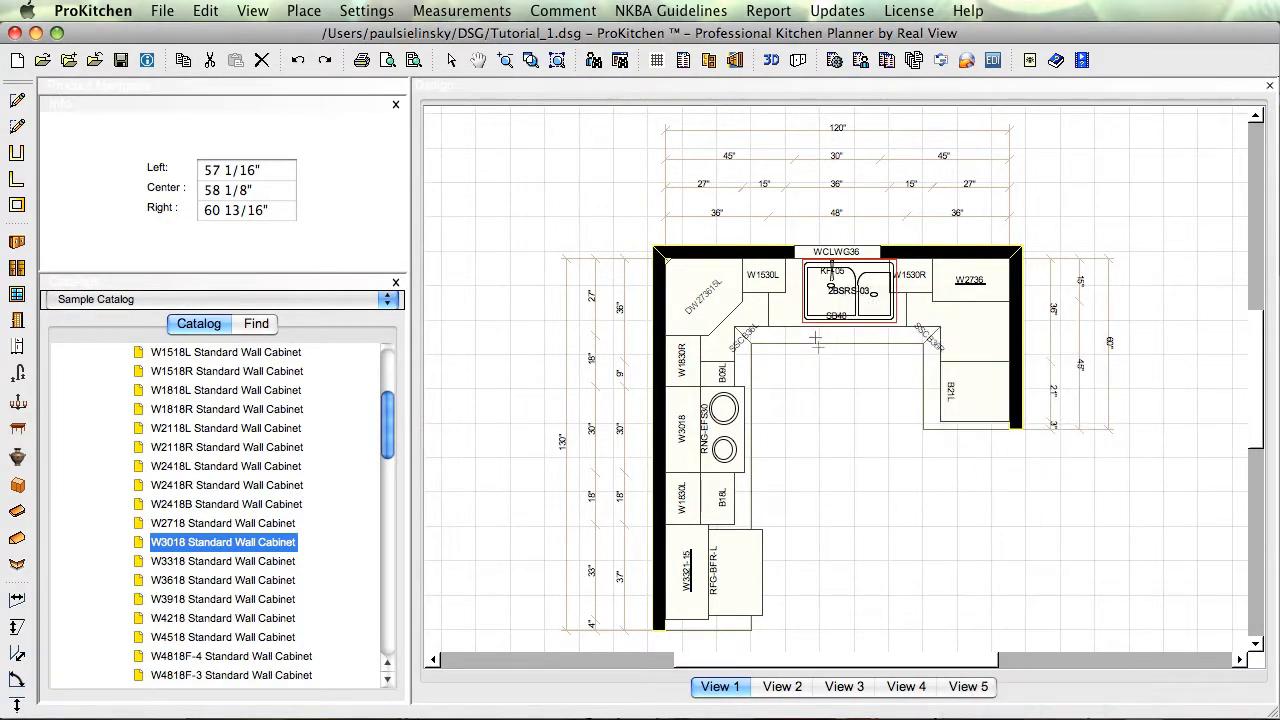
{"action": "left_click", "coordinate": [772, 302]}
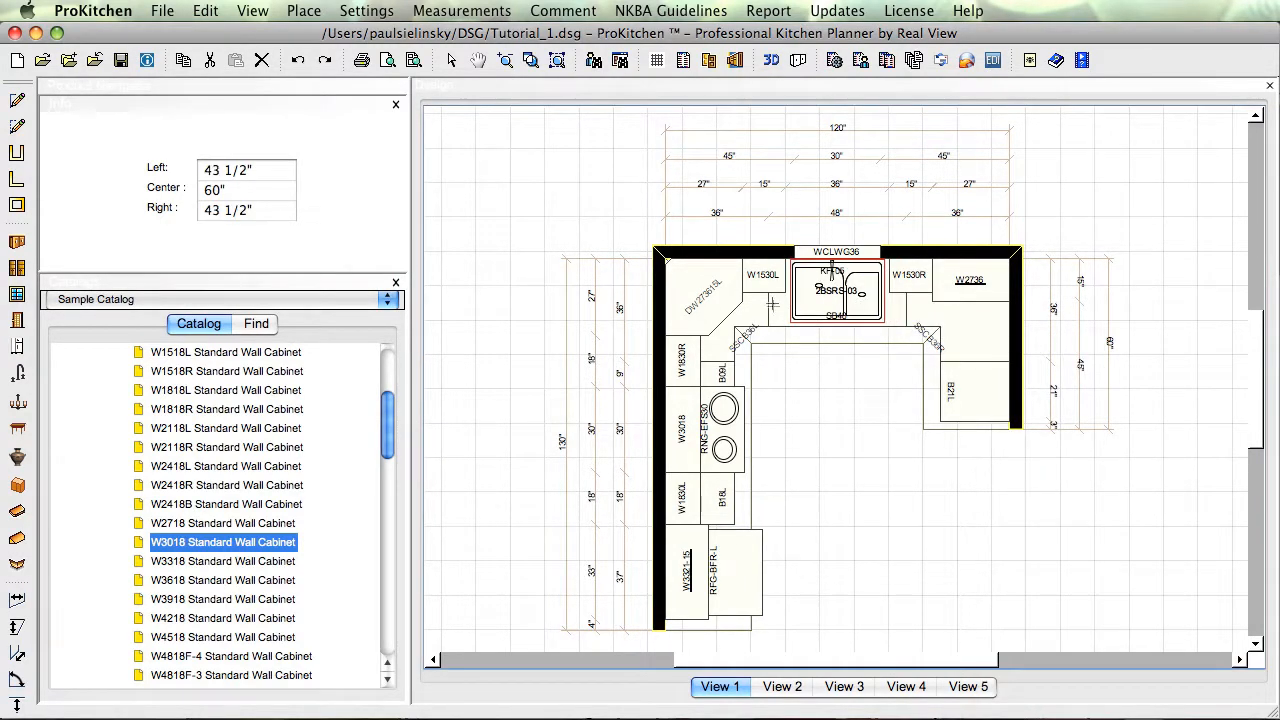
{"action": "left_click", "coordinate": [795, 411]}
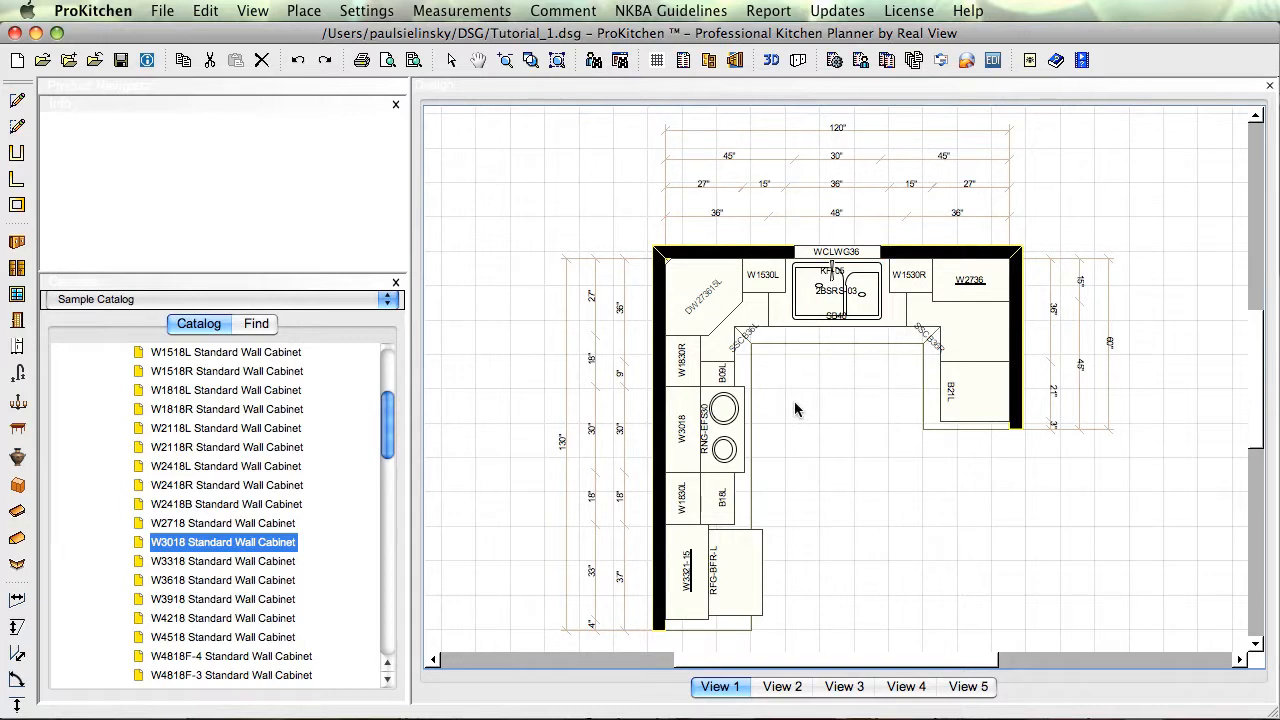
- Center the KF-05 faucet behind the sink on the SB48 base cabinet
{"action": "left_click", "coordinate": [831, 267]}
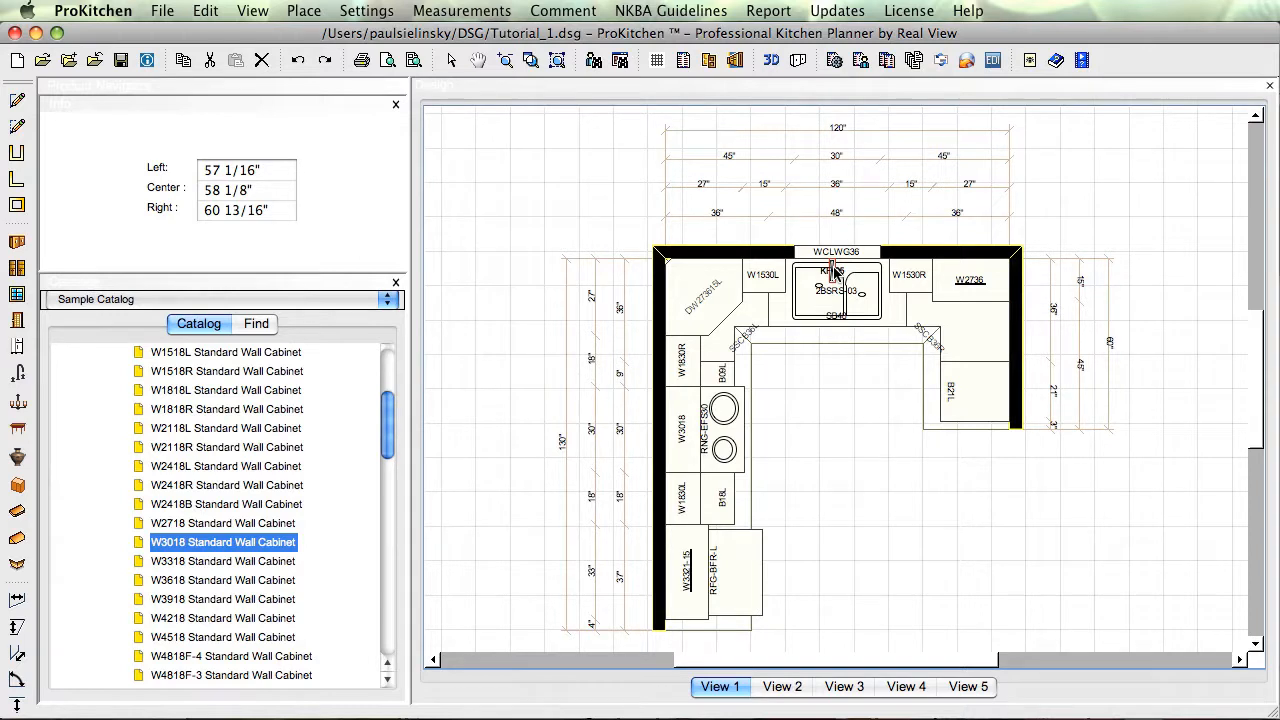
{"action": "right_click", "coordinate": [835, 272]}
{"action": "mouse_move", "coordinate": [855, 337]}
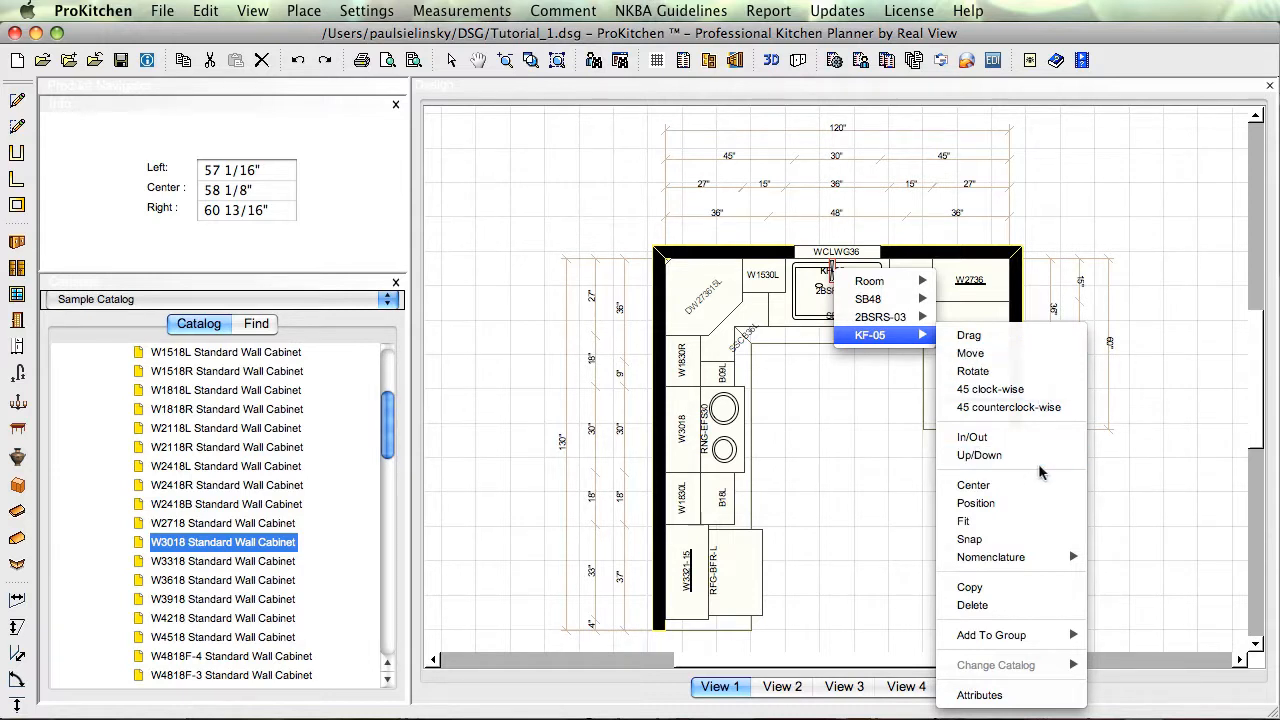
{"action": "left_click", "coordinate": [993, 487]}
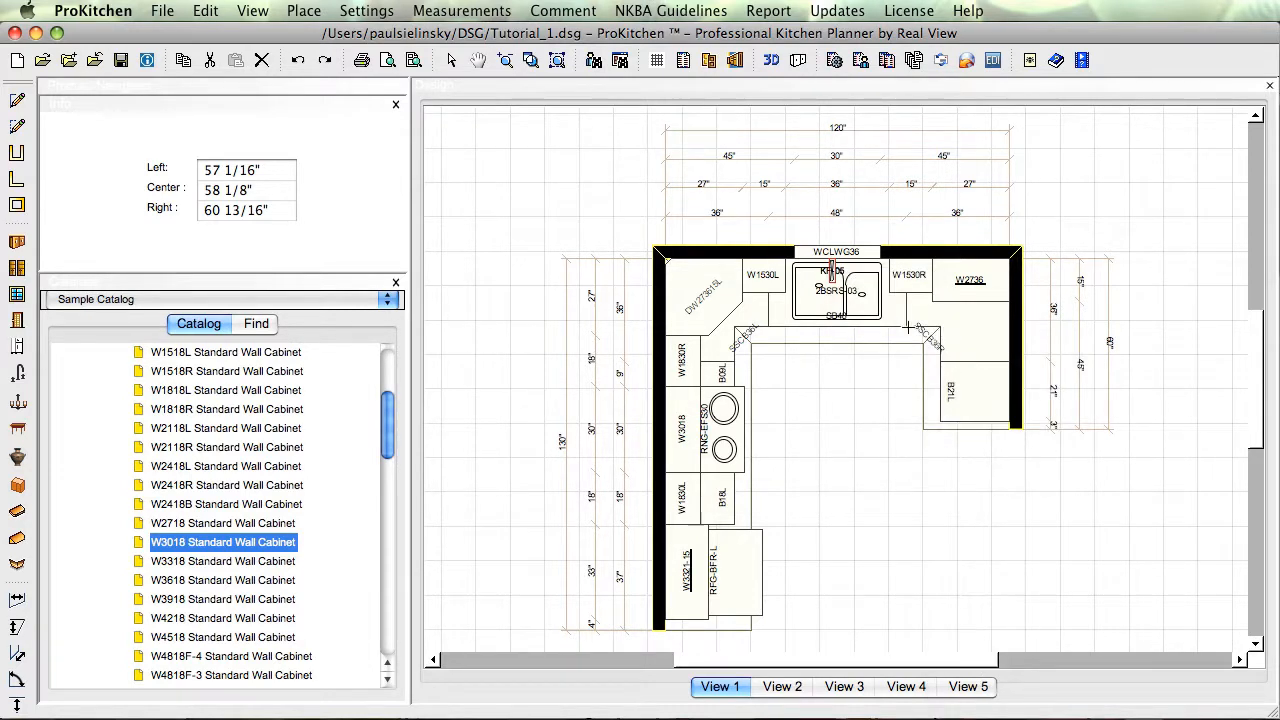
{"action": "left_click", "coordinate": [850, 417]}
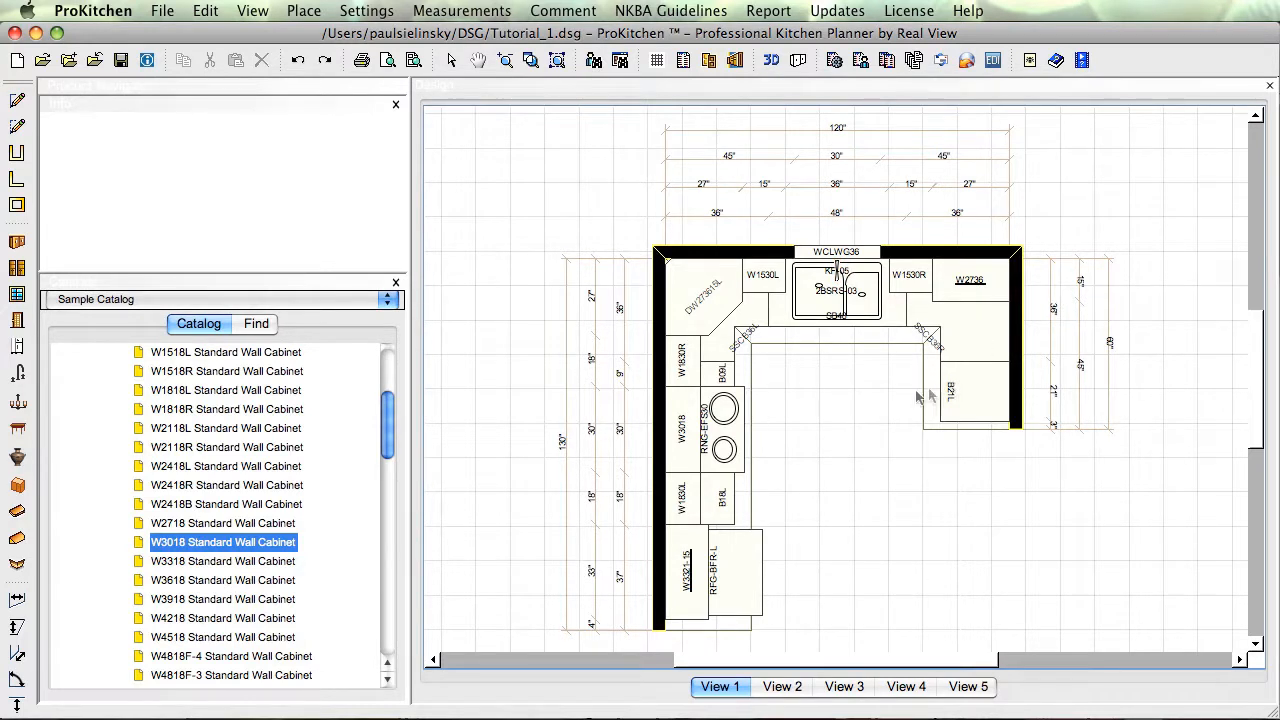
- Generate countertops over the base cabinets and open the U-shaped countertop for shape editing
{"action": "left_click_drag", "start_coordinate": [1252, 369], "coordinate": [1253, 389]}
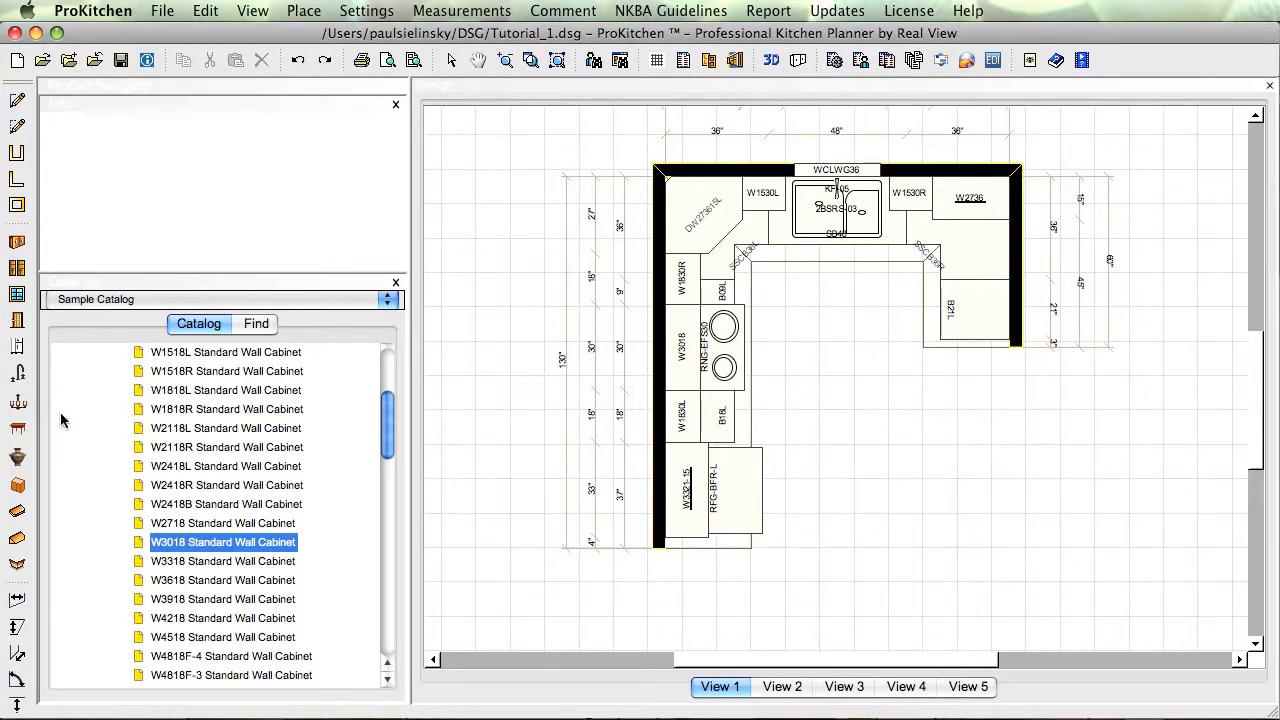
{"action": "left_click", "coordinate": [18, 512]}
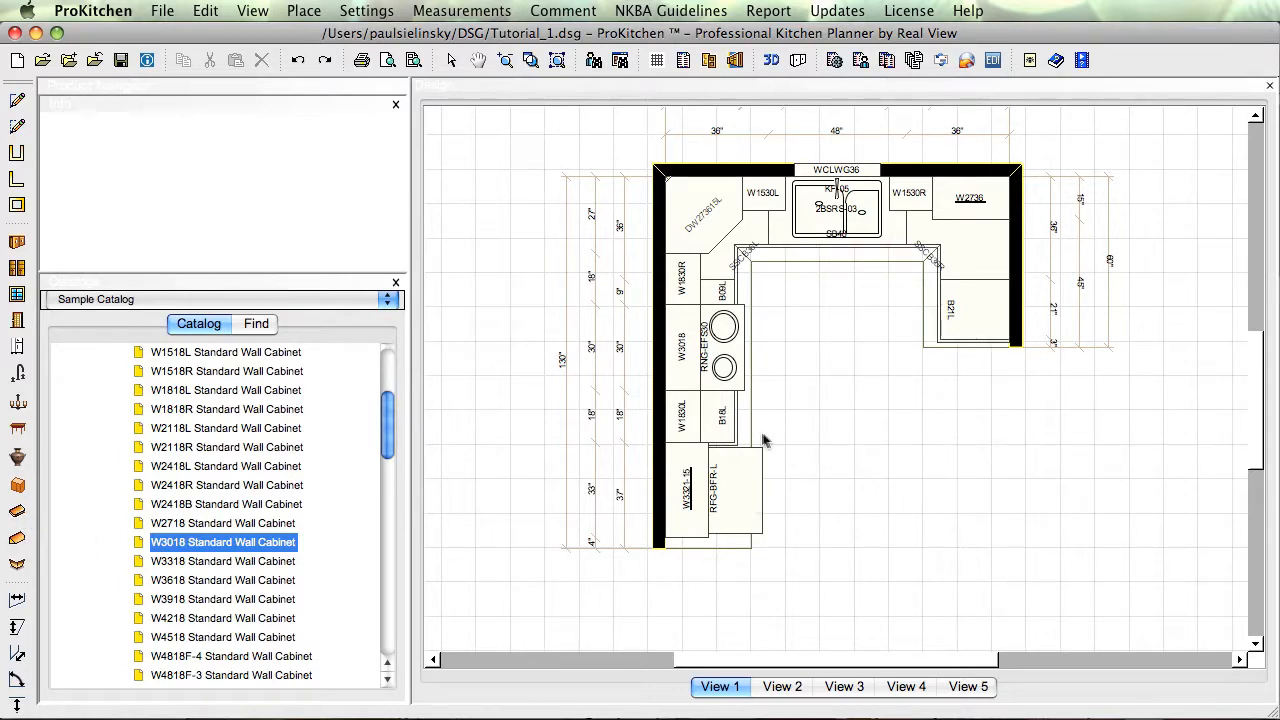
{"action": "left_click", "coordinate": [952, 336]}
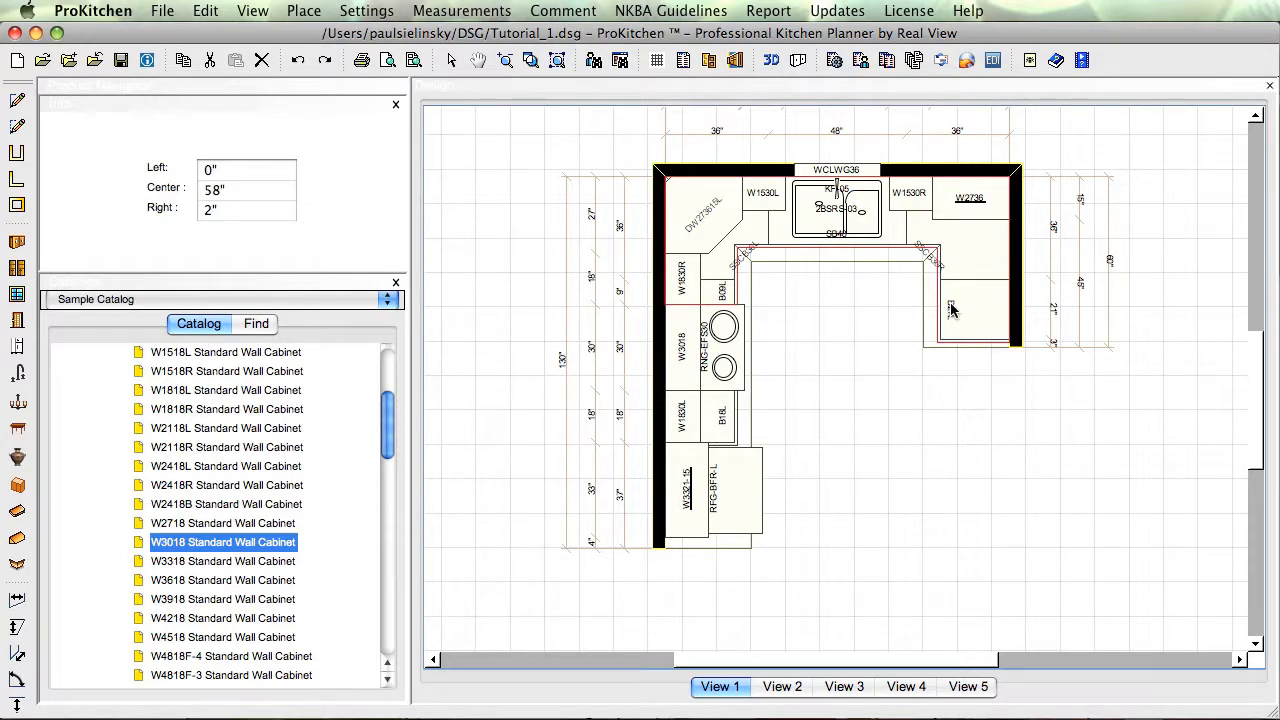
{"action": "right_click", "coordinate": [952, 310]}
{"action": "mouse_move", "coordinate": [973, 340]}
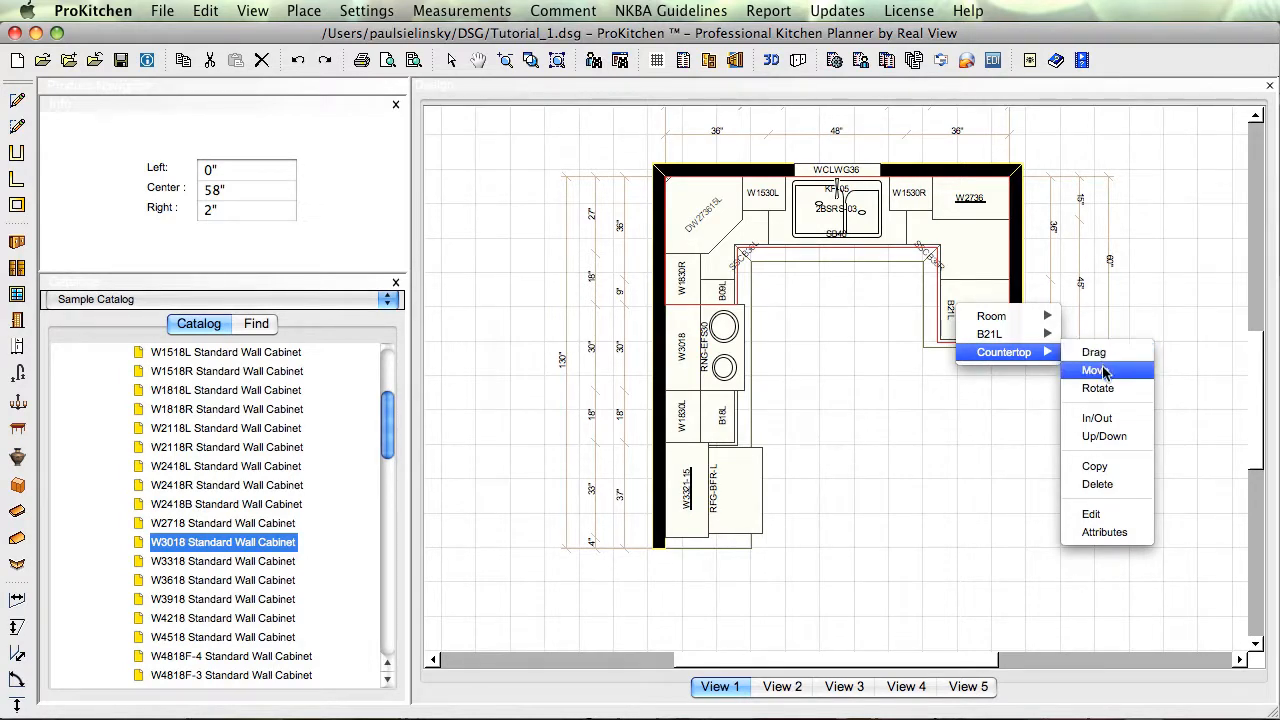
{"action": "left_click", "coordinate": [1108, 514]}
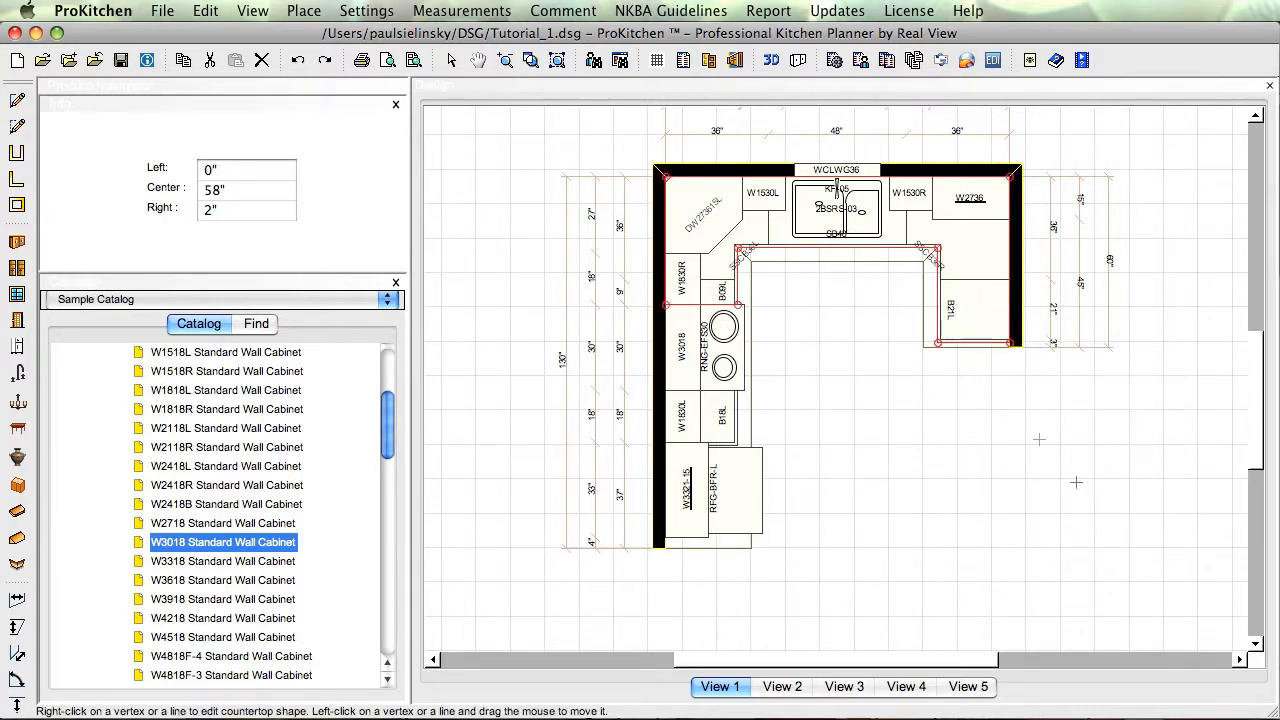
- Try repositioning the countertop's end edge at the B21L cabinet and check the editing options for that edge
{"action": "left_click", "coordinate": [974, 342]}
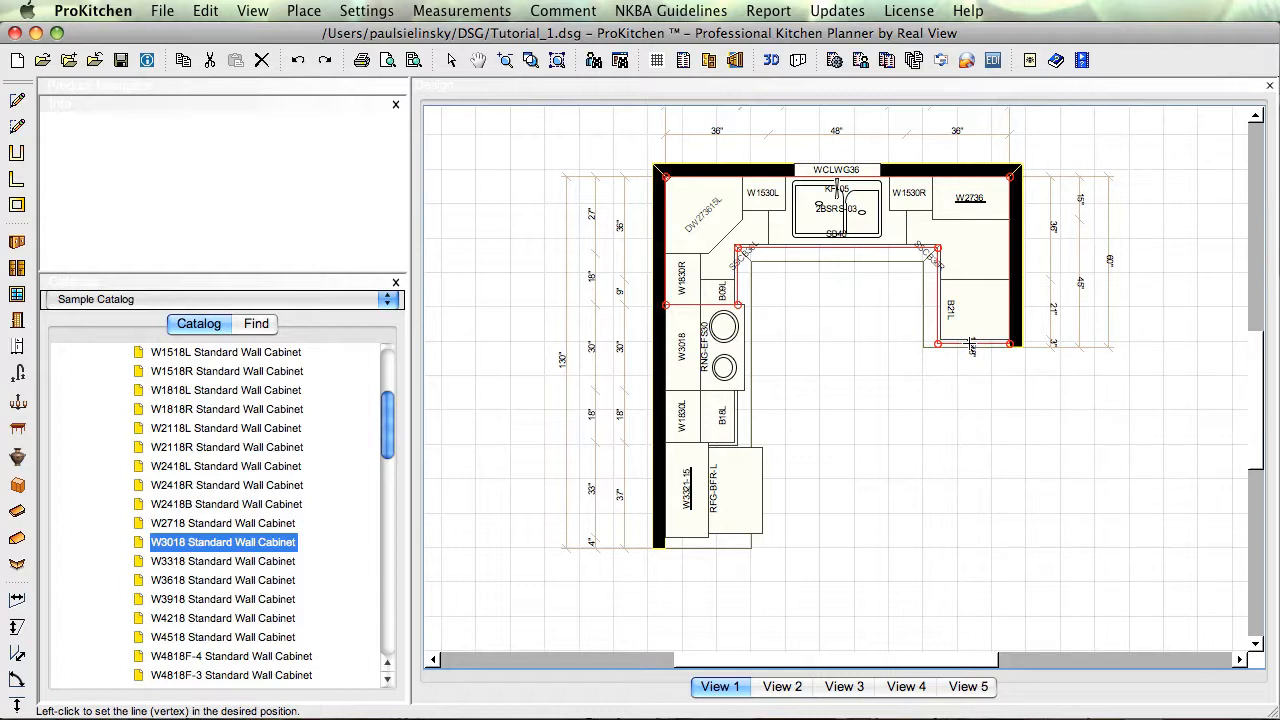
{"action": "left_click", "coordinate": [971, 345]}
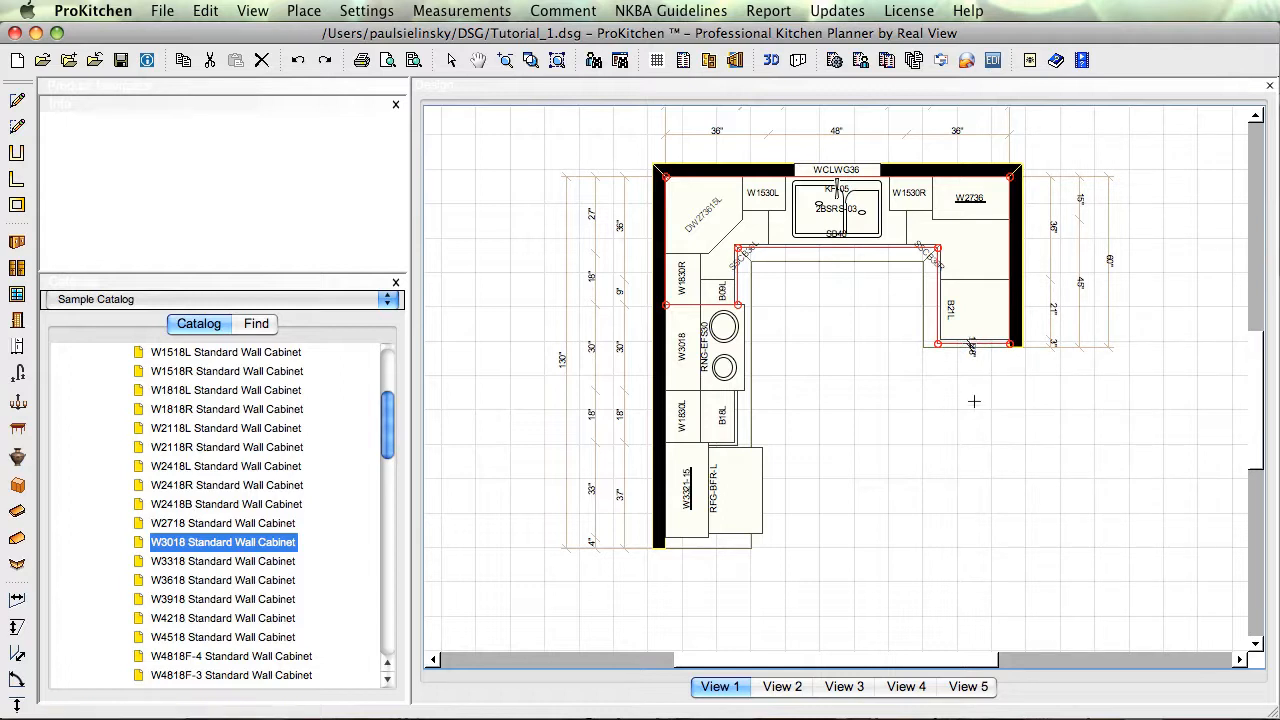
{"action": "right_click", "coordinate": [960, 345]}
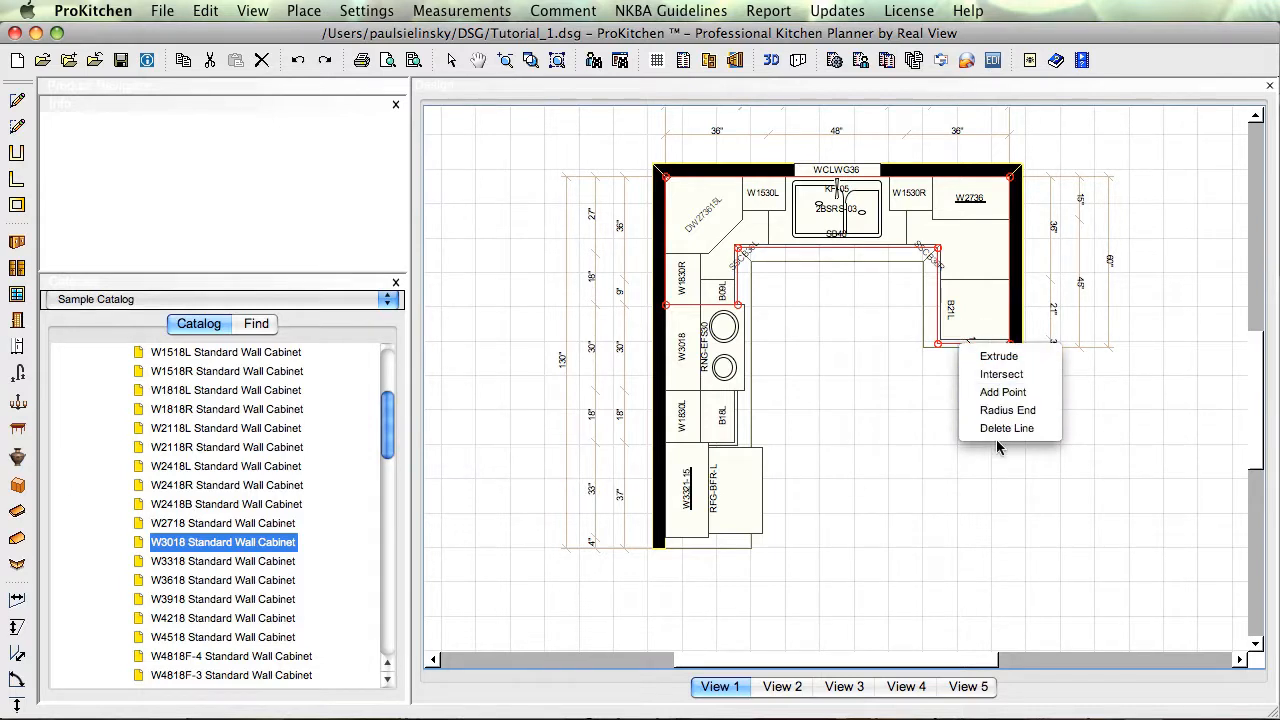
{"action": "left_click", "coordinate": [915, 398]}
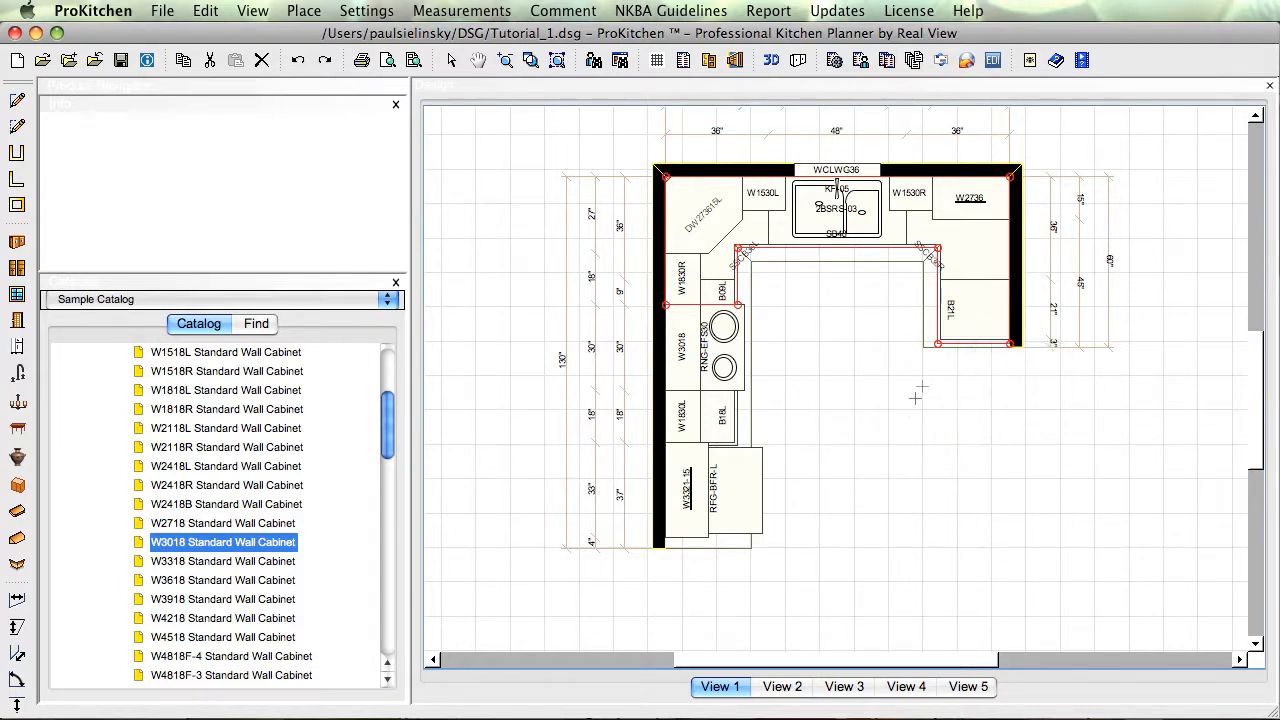
- Try pulling the countertop's free front corner at B21L into the room and set it back at the cabinet corner
{"action": "left_click", "coordinate": [935, 345]}
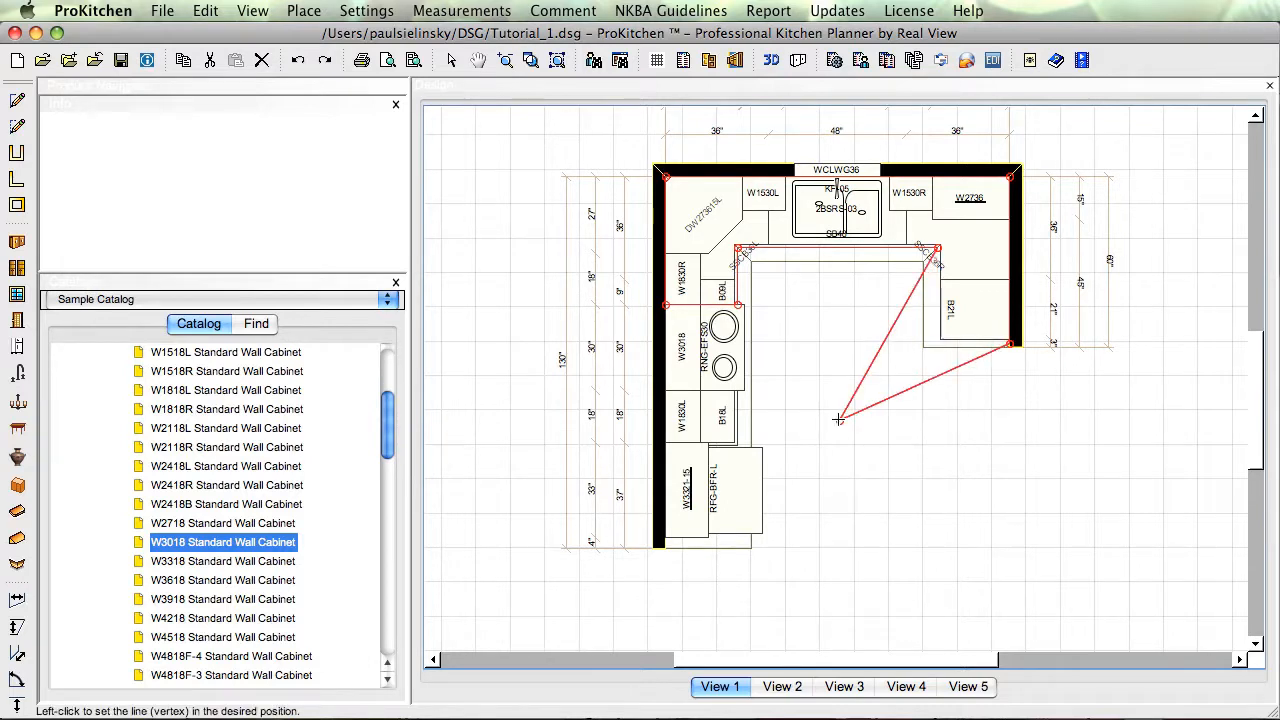
{"action": "left_click", "coordinate": [935, 345]}
{"action": "left_click", "coordinate": [934, 343]}
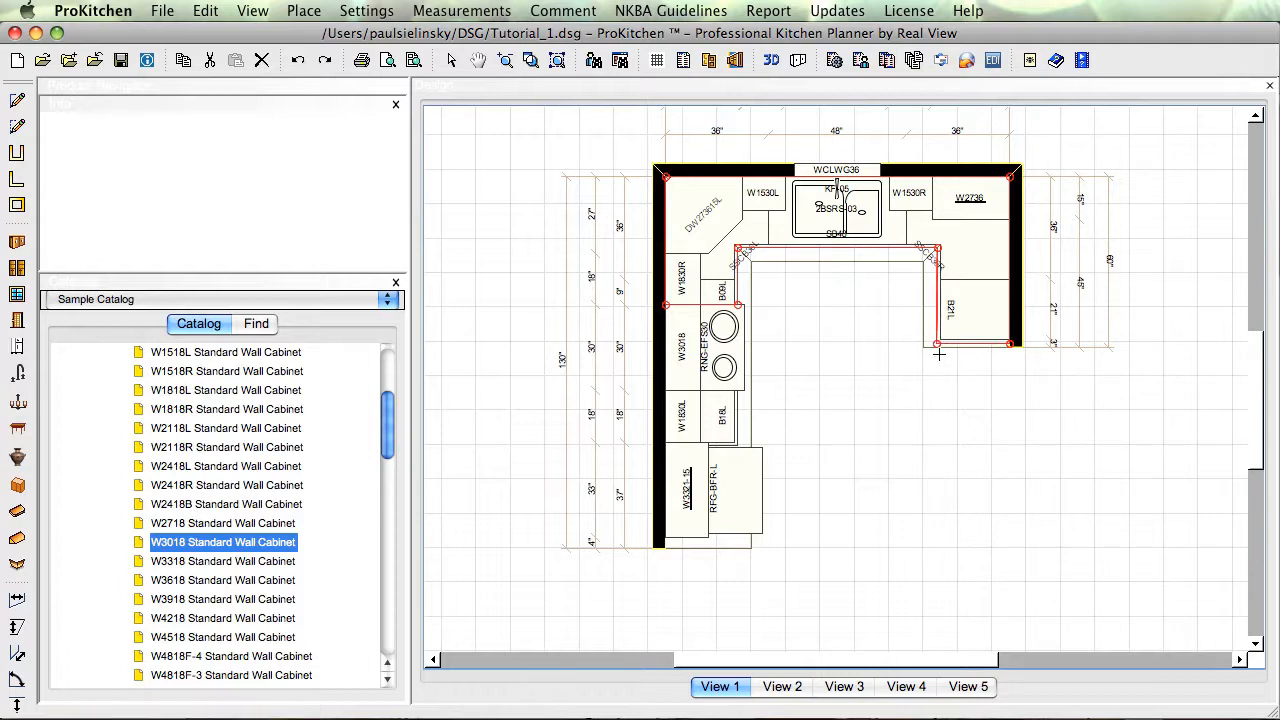
- Bevel the U-shaped countertop's free front corner at the B21L cabinet and finish the shape editing
{"action": "right_click", "coordinate": [936, 345]}
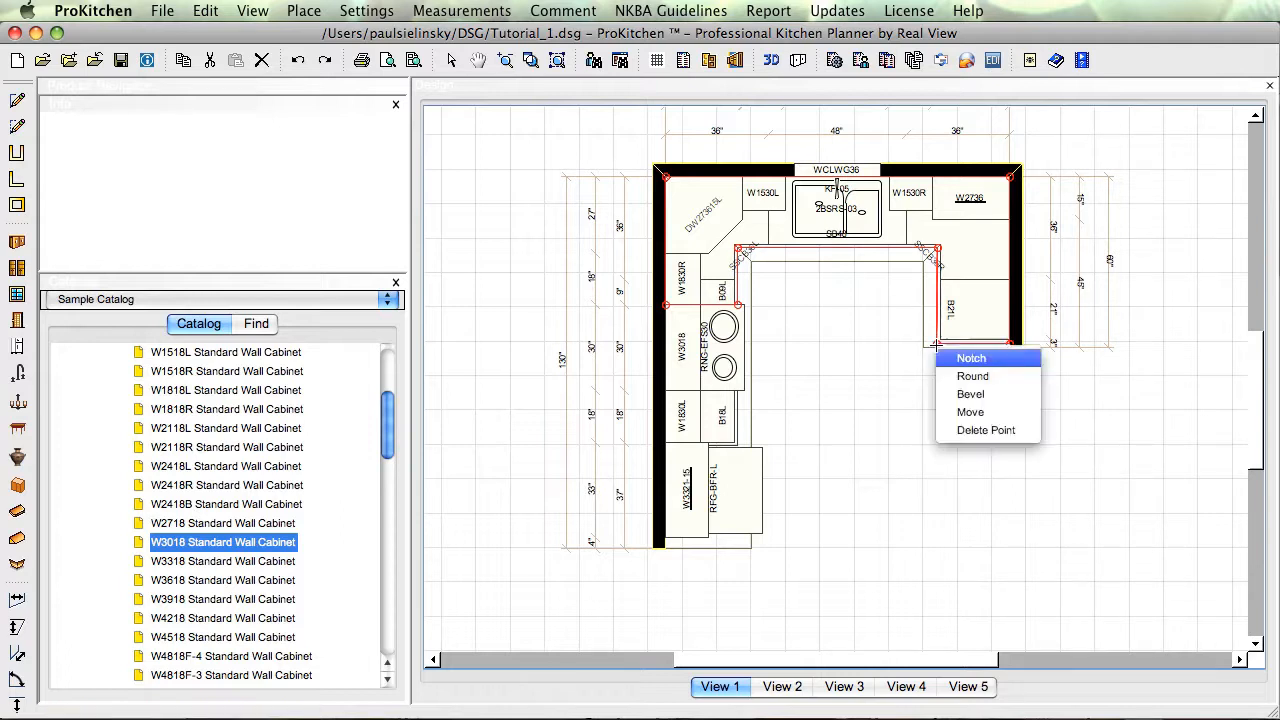
{"action": "left_click", "coordinate": [984, 394]}
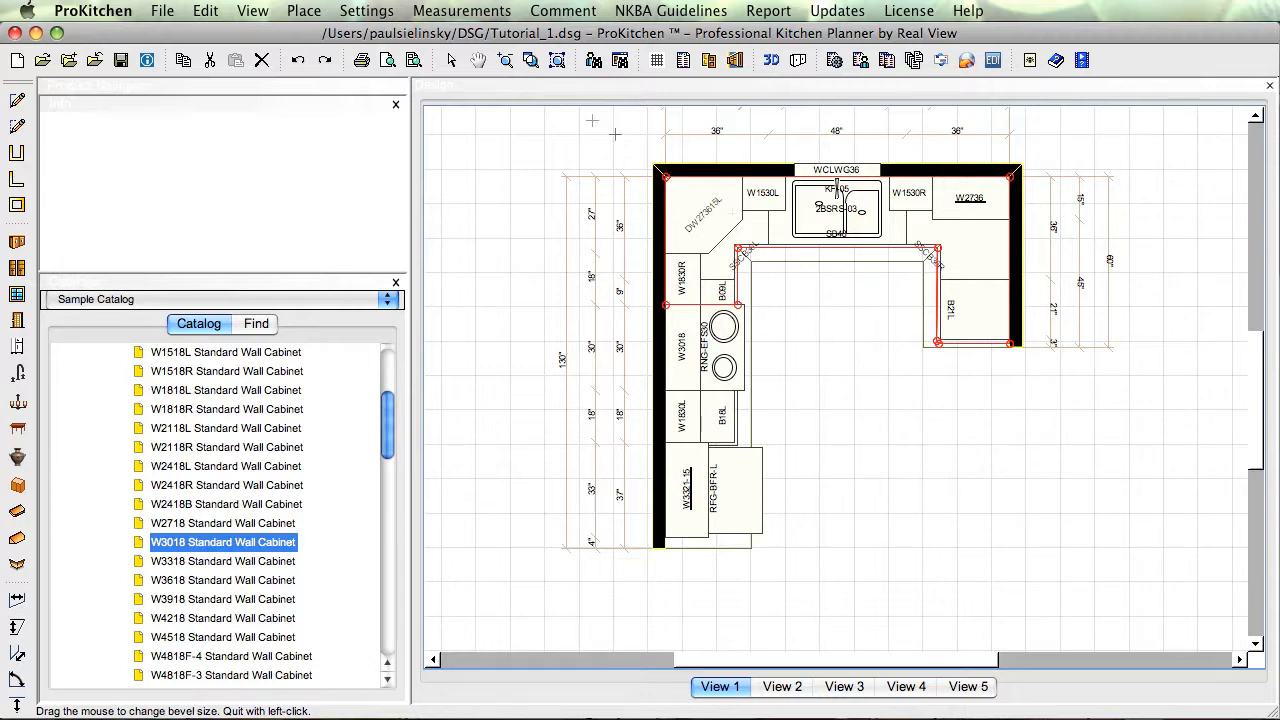
{"action": "left_click", "coordinate": [451, 61]}
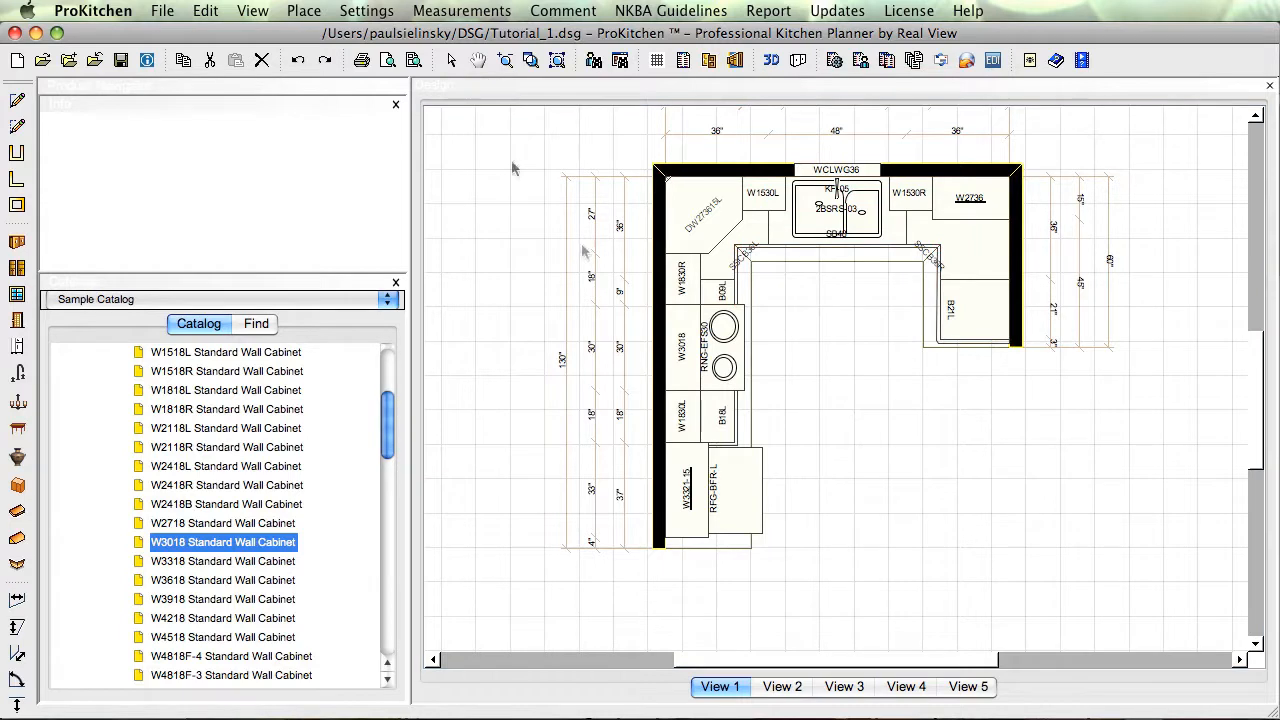
{"action": "left_click", "coordinate": [883, 362]}
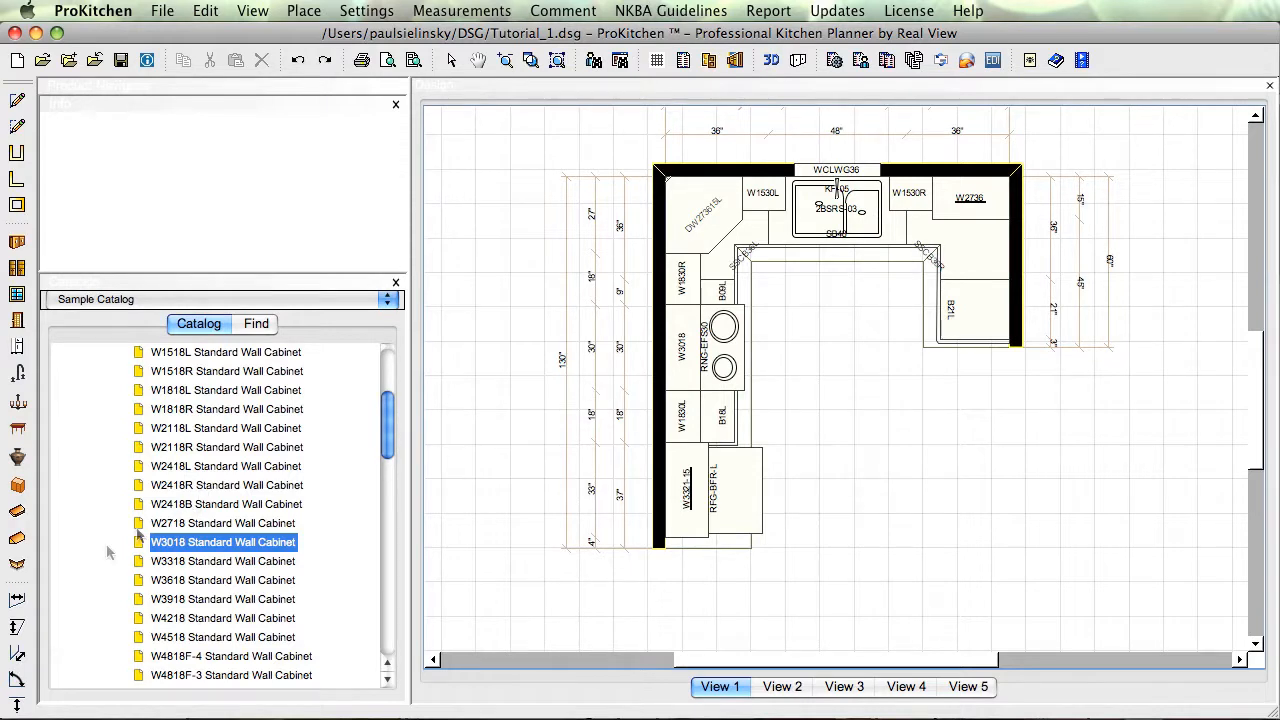
- Generate crown molding over the wall cabinets and delete the CCROWN piece along the W1830R, W3018 and W1830L run
{"action": "left_click", "coordinate": [15, 567]}
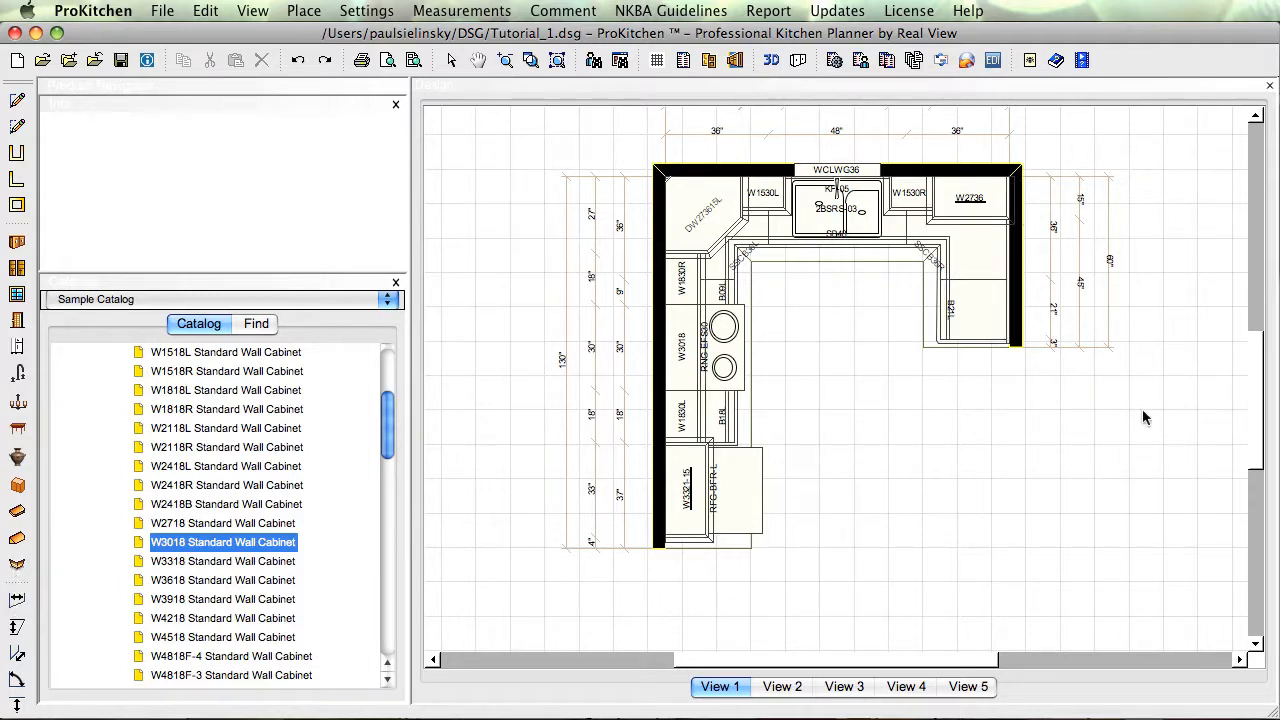
{"action": "right_click", "coordinate": [705, 413]}
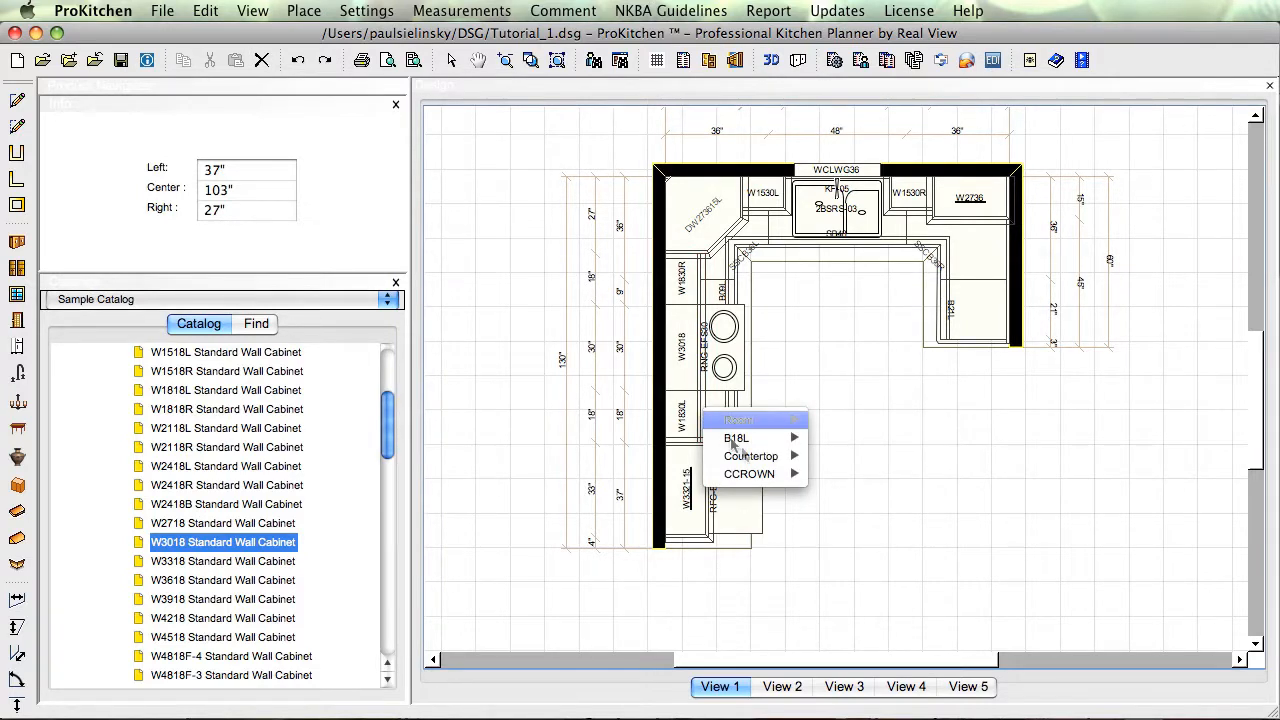
{"action": "mouse_move", "coordinate": [757, 487]}
{"action": "left_click", "coordinate": [799, 376]}
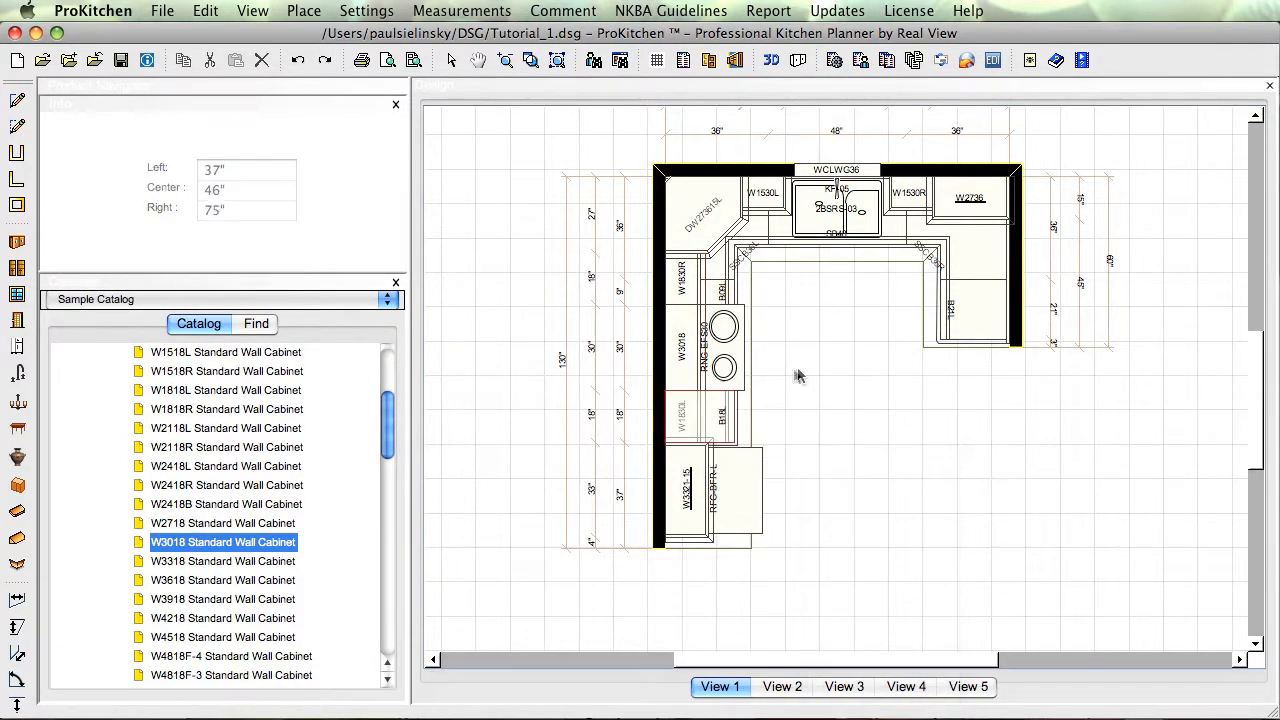
{"action": "left_click", "coordinate": [704, 397]}
{"action": "right_click", "coordinate": [704, 397]}
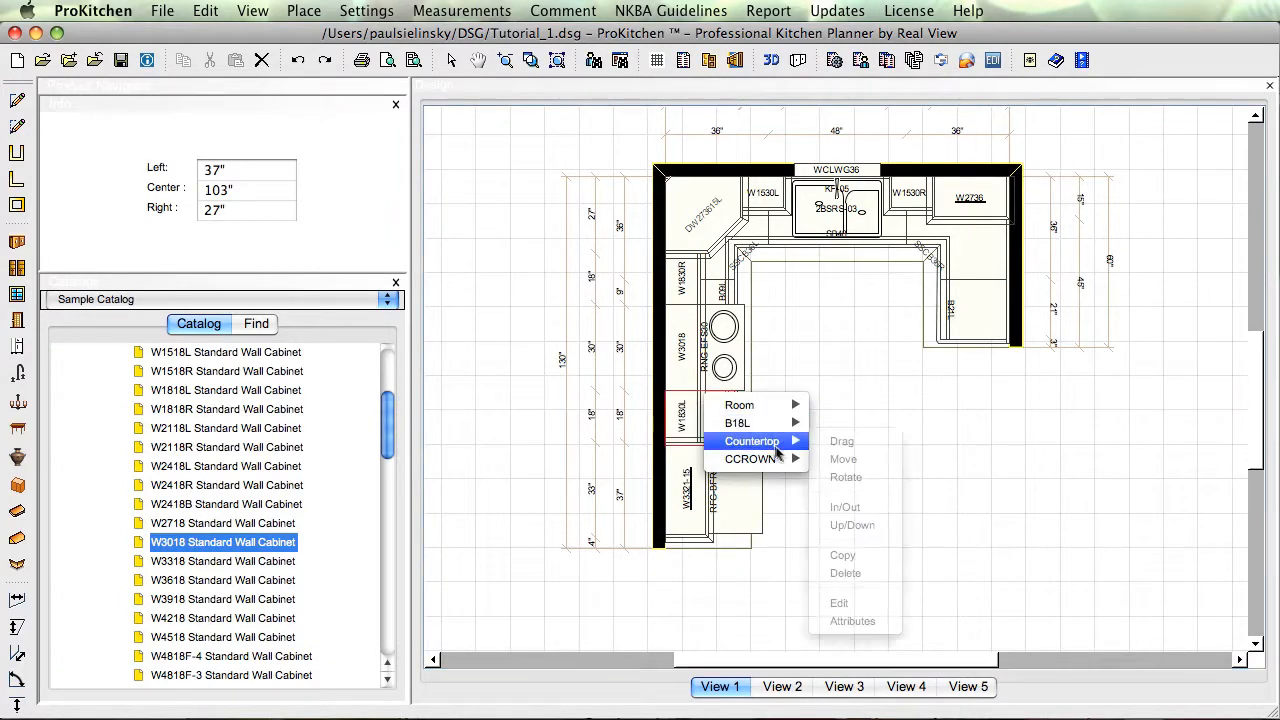
{"action": "mouse_move", "coordinate": [760, 458]}
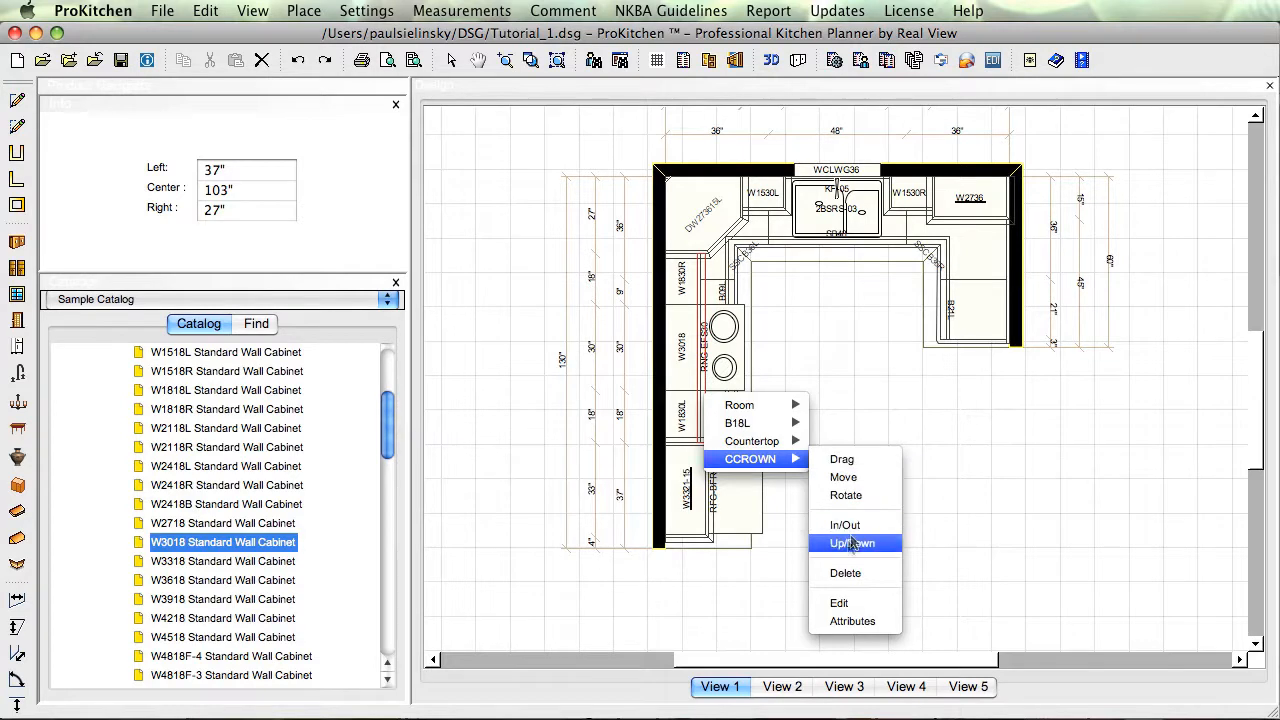
{"action": "left_click", "coordinate": [845, 573]}
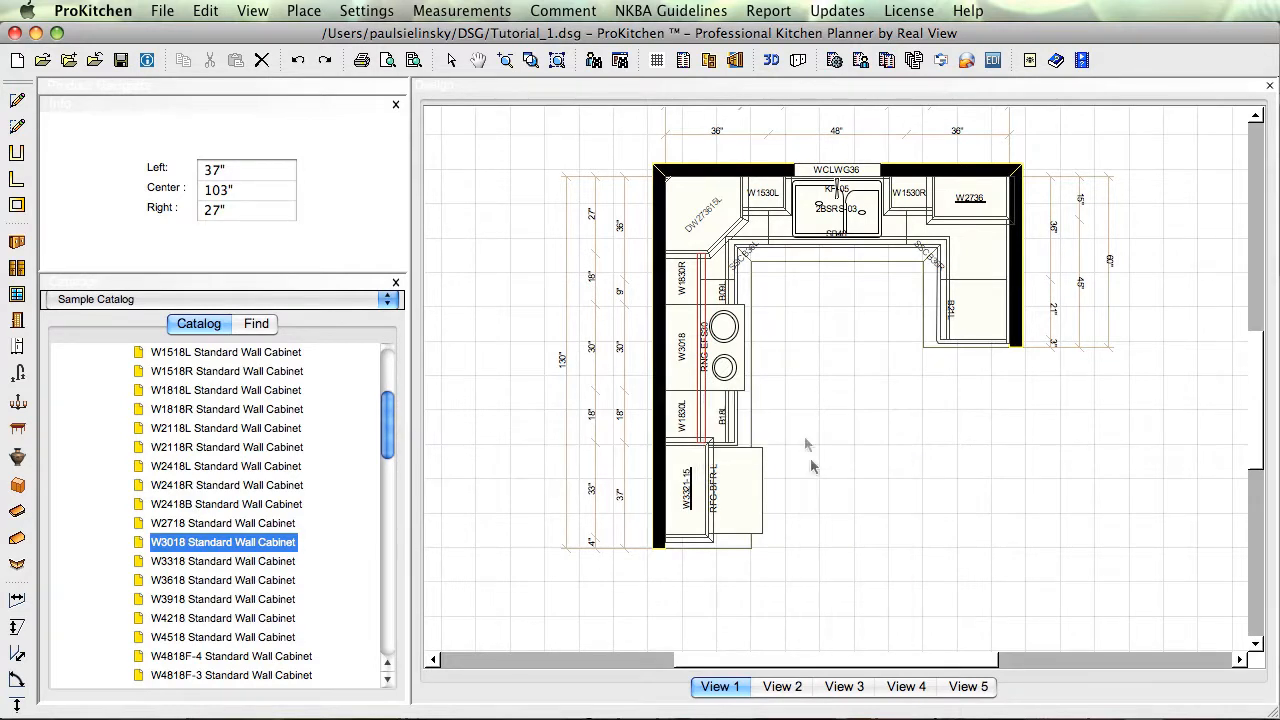
- Delete the CCROWN moldings from the W1530L and W1530R wall cabinets on both sides of the window
{"action": "right_click", "coordinate": [778, 218]}
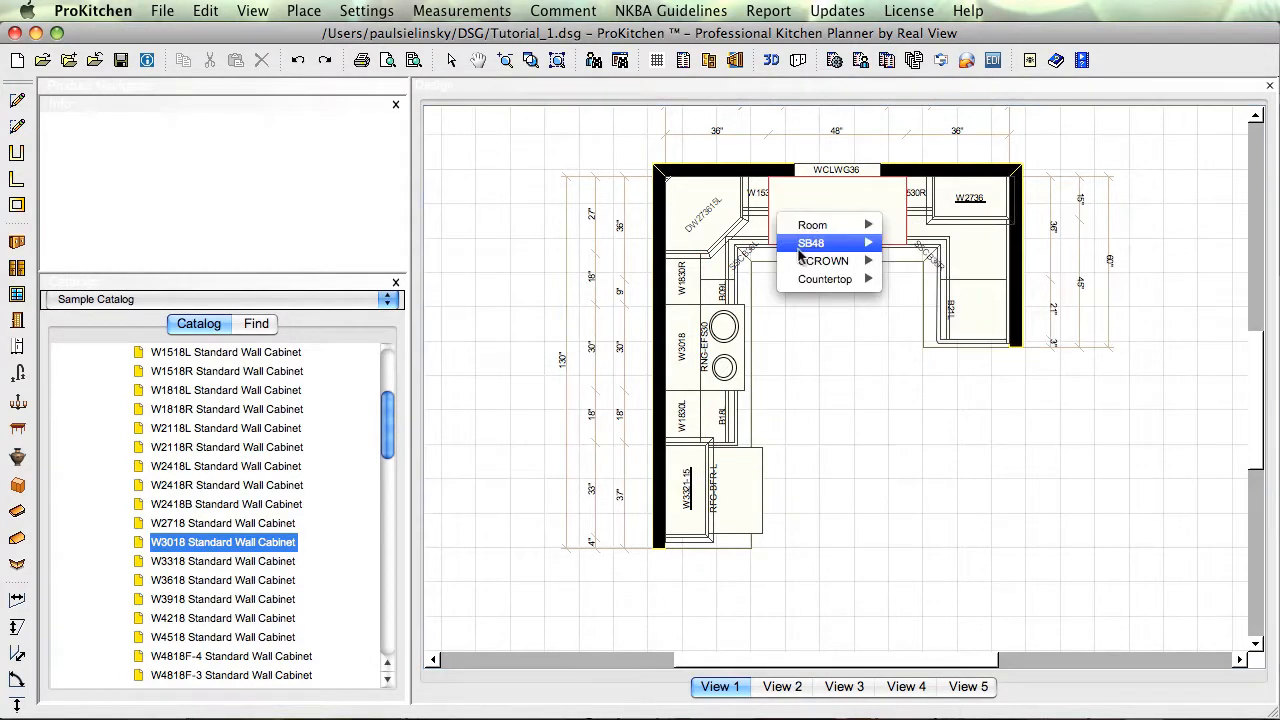
{"action": "mouse_move", "coordinate": [806, 263]}
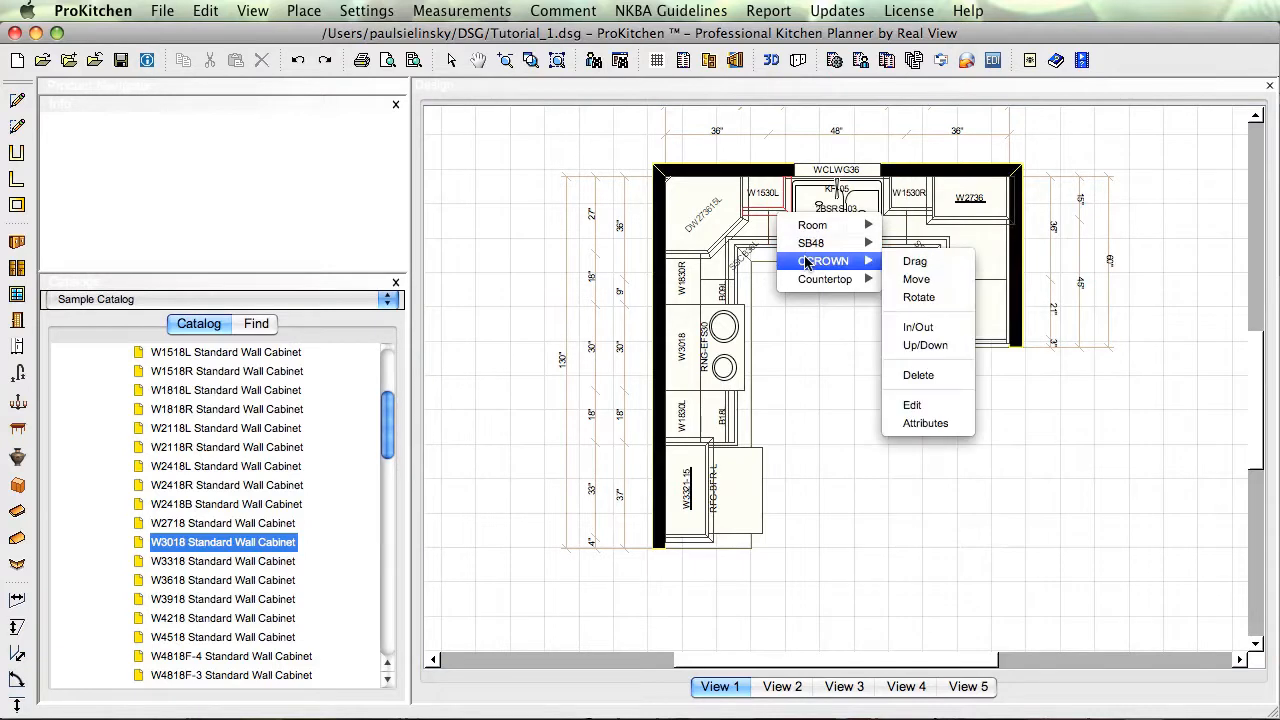
{"action": "left_click", "coordinate": [915, 375]}
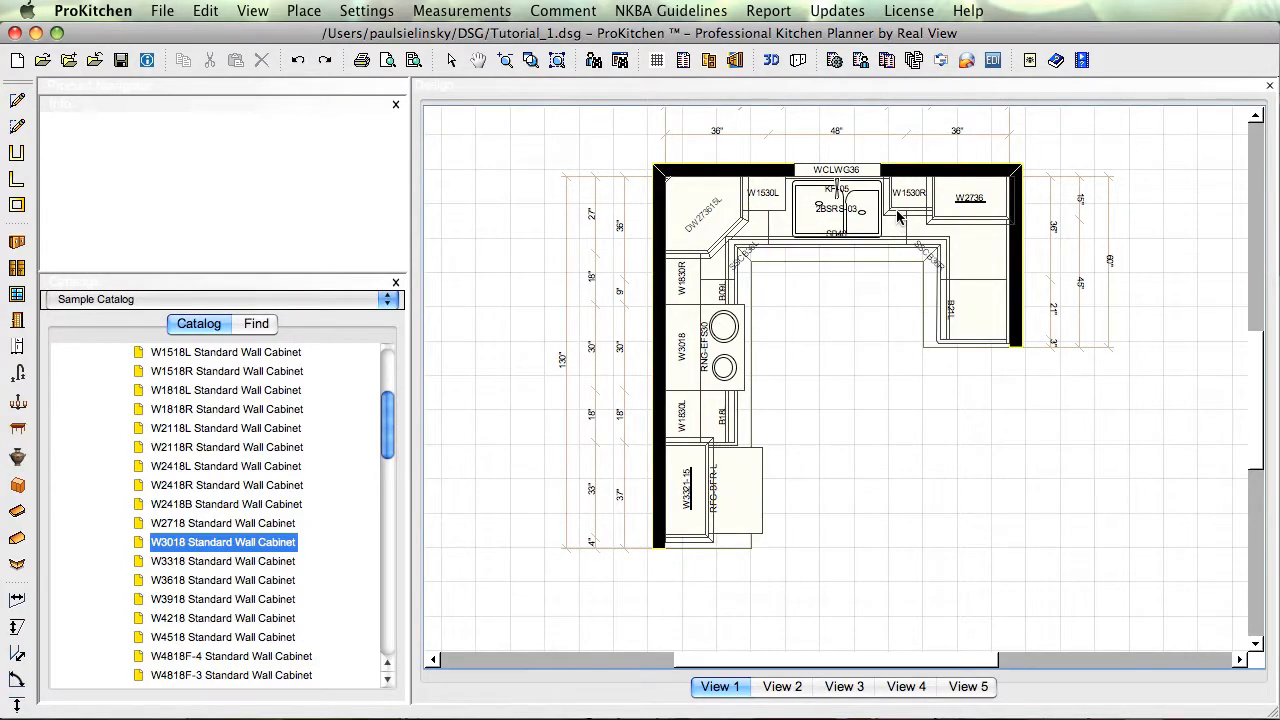
{"action": "left_click", "coordinate": [898, 215]}
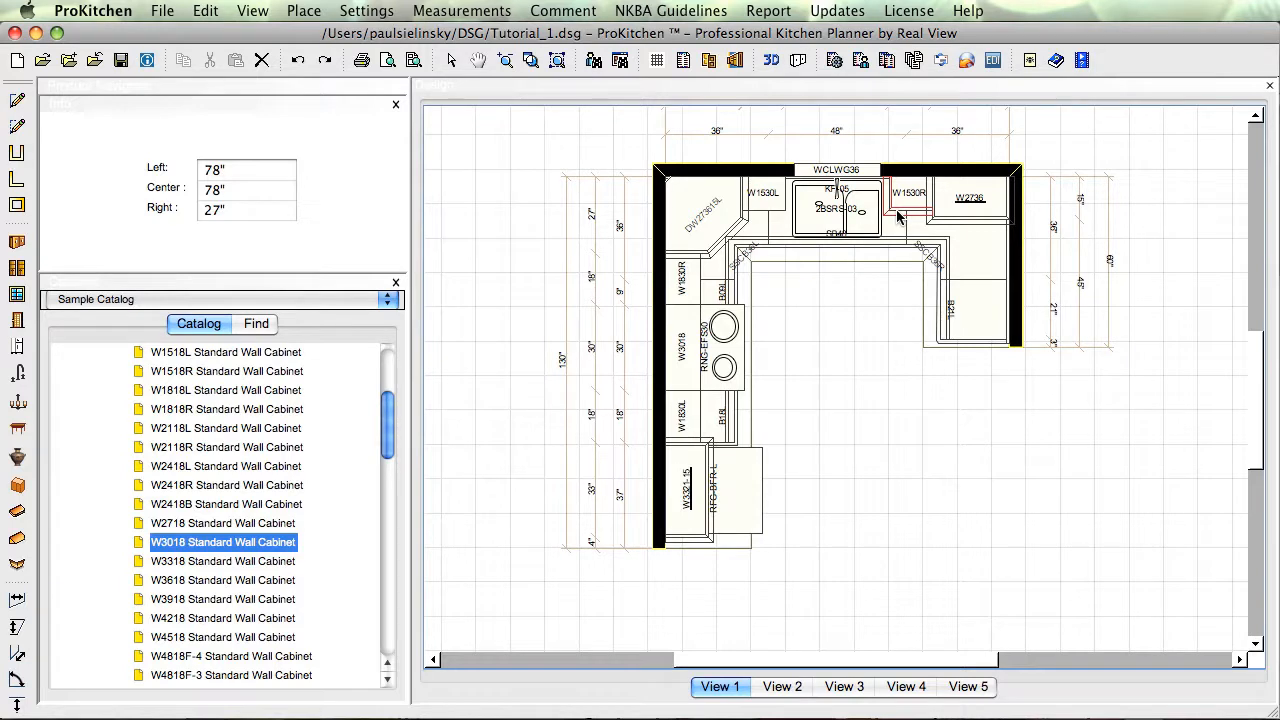
{"action": "right_click", "coordinate": [898, 215]}
{"action": "mouse_move", "coordinate": [932, 262]}
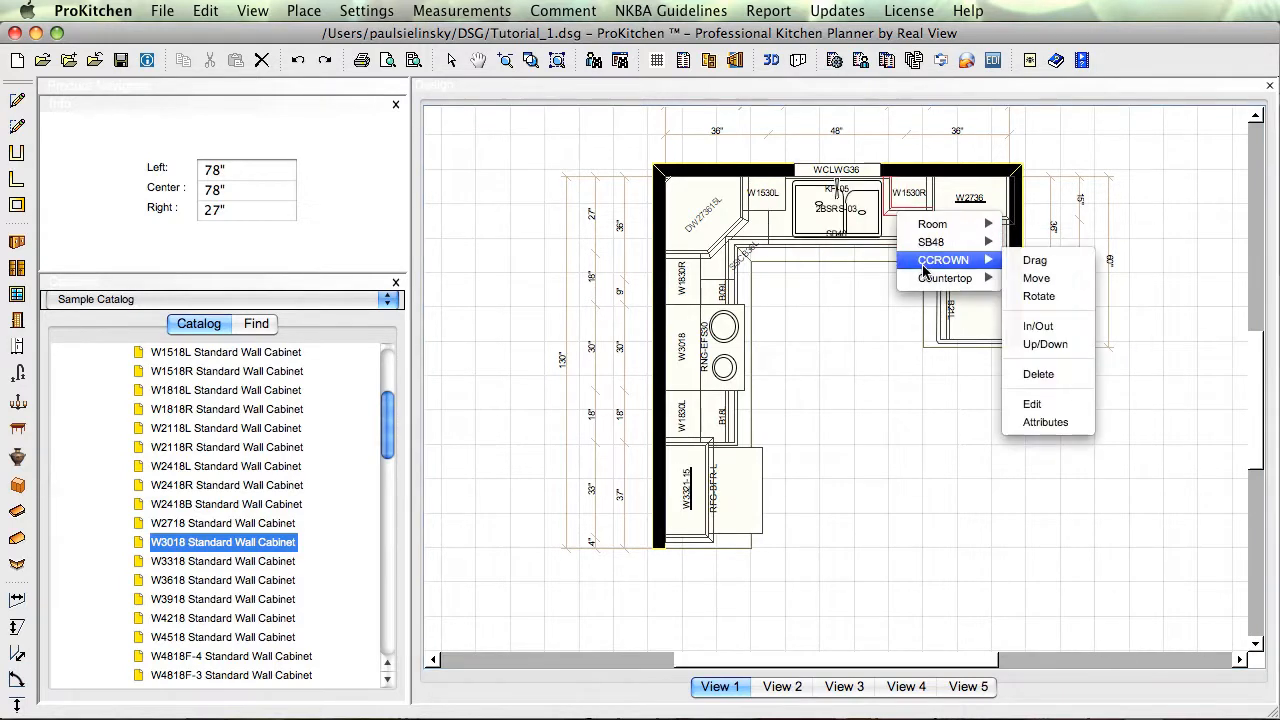
{"action": "left_click", "coordinate": [1040, 374]}
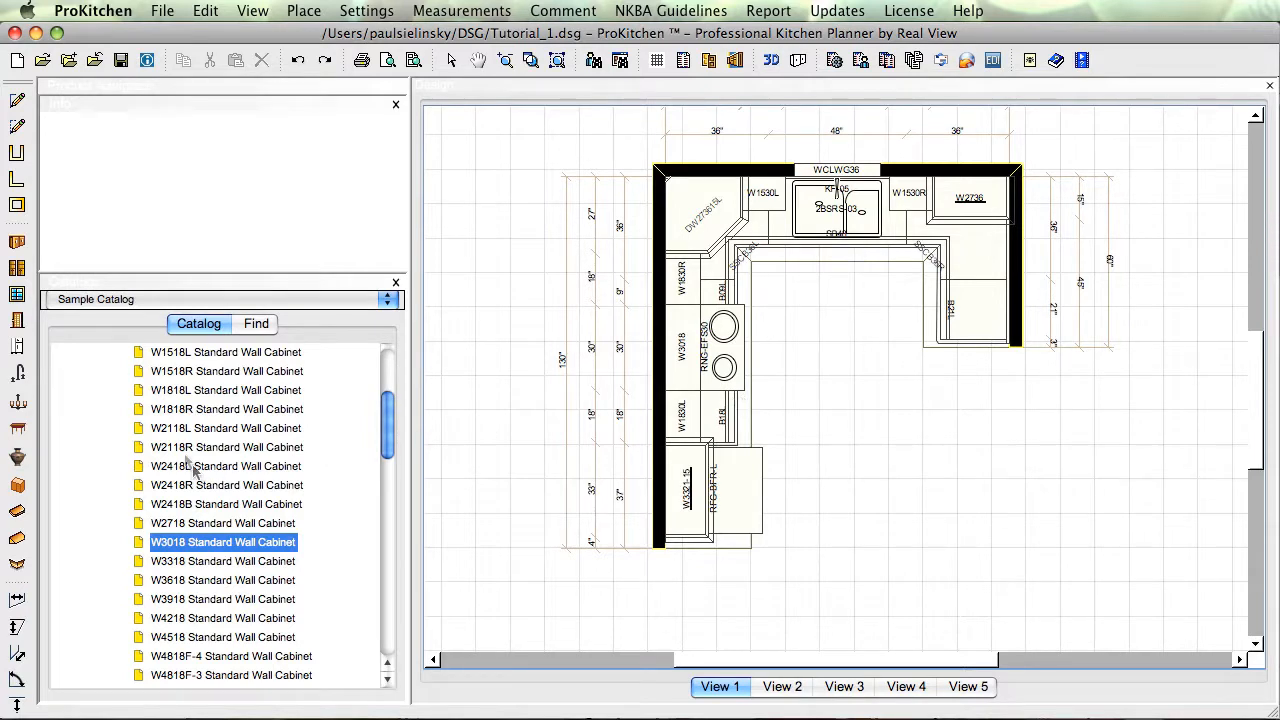
- Collapse the Wall category in the Sample Catalog and select CROWN Crown Moulding from the Top Moldings
{"action": "scroll", "coordinate": [394, 432], "scroll_direction": "up", "scroll_amount": 4}
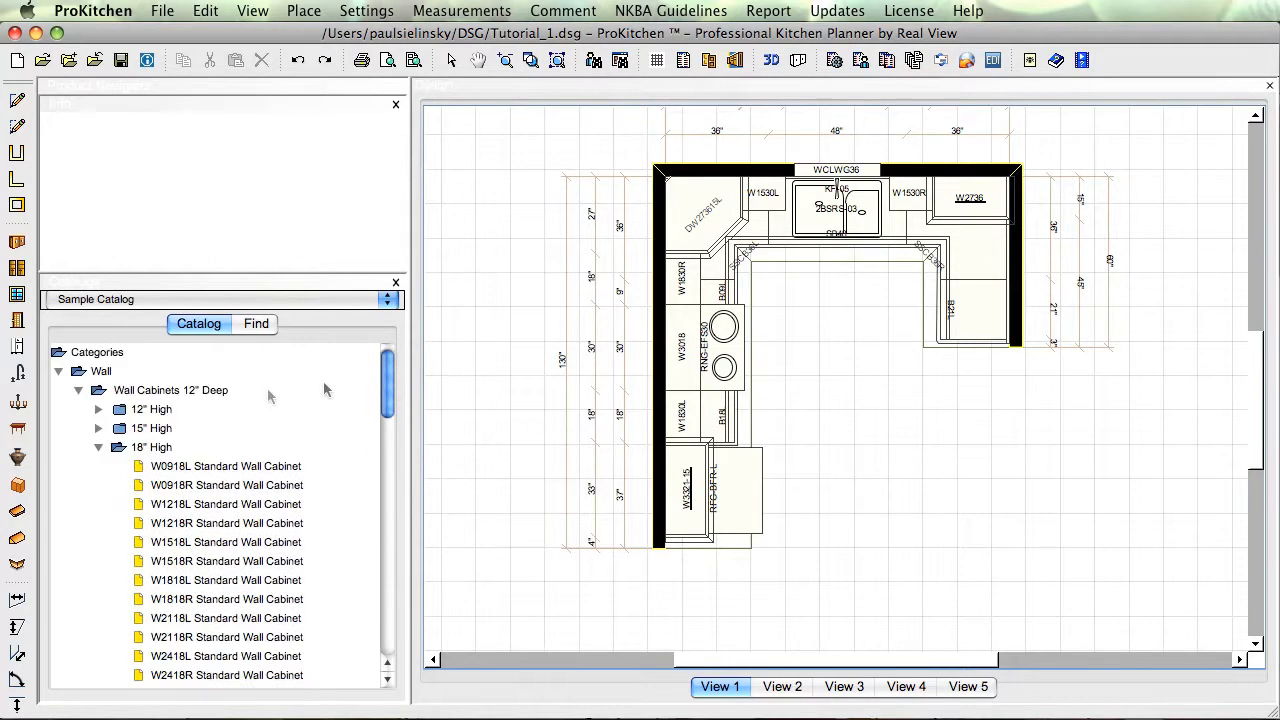
{"action": "left_click", "coordinate": [99, 448]}
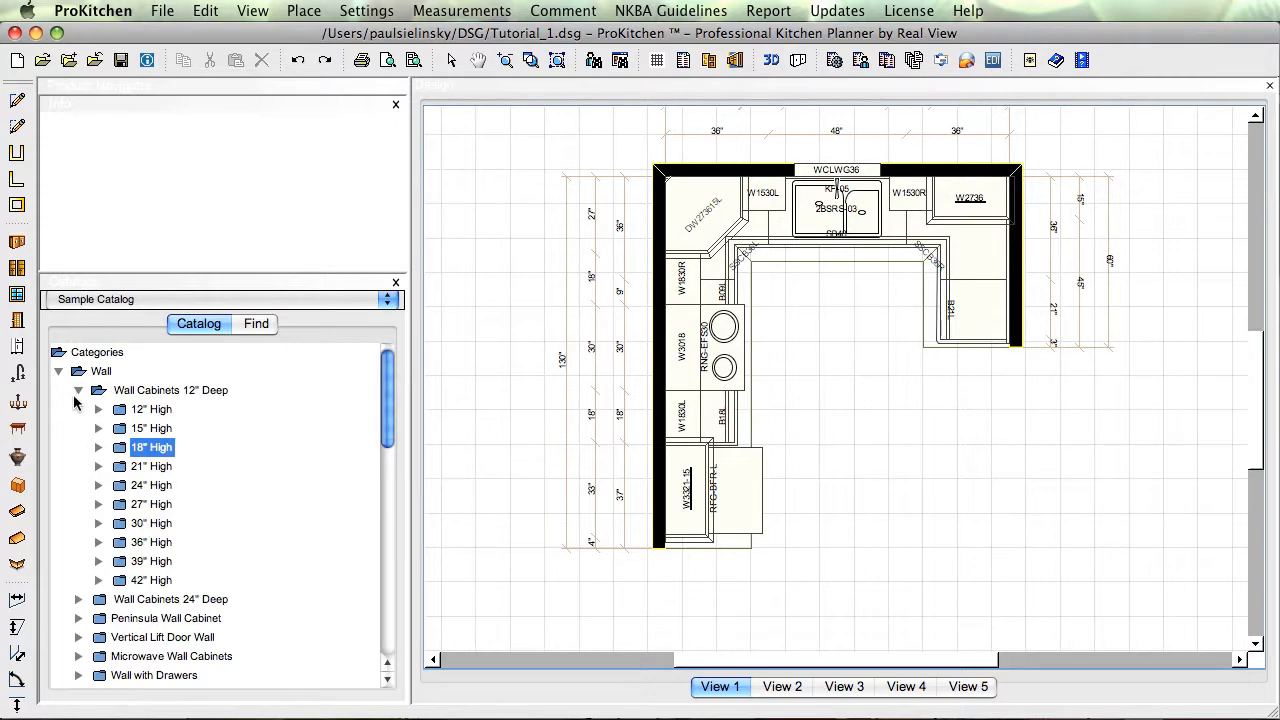
{"action": "left_click", "coordinate": [76, 389]}
{"action": "left_click", "coordinate": [59, 372]}
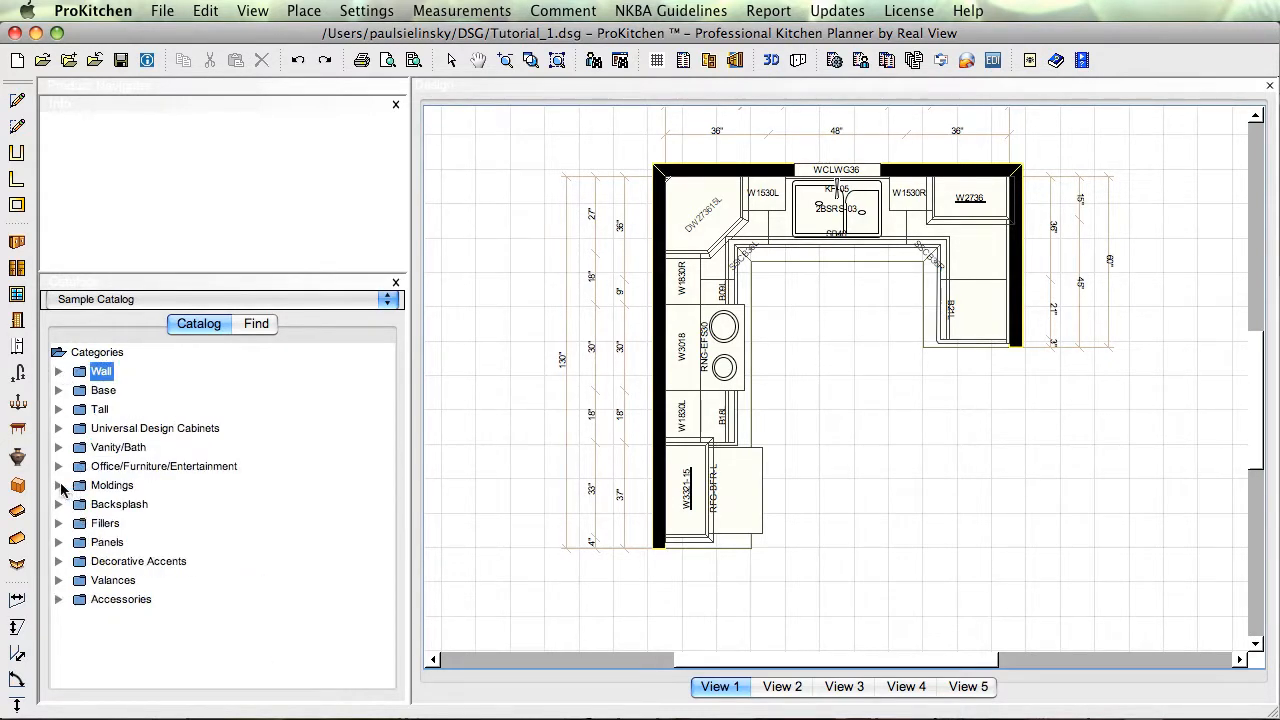
{"action": "left_click", "coordinate": [58, 485]}
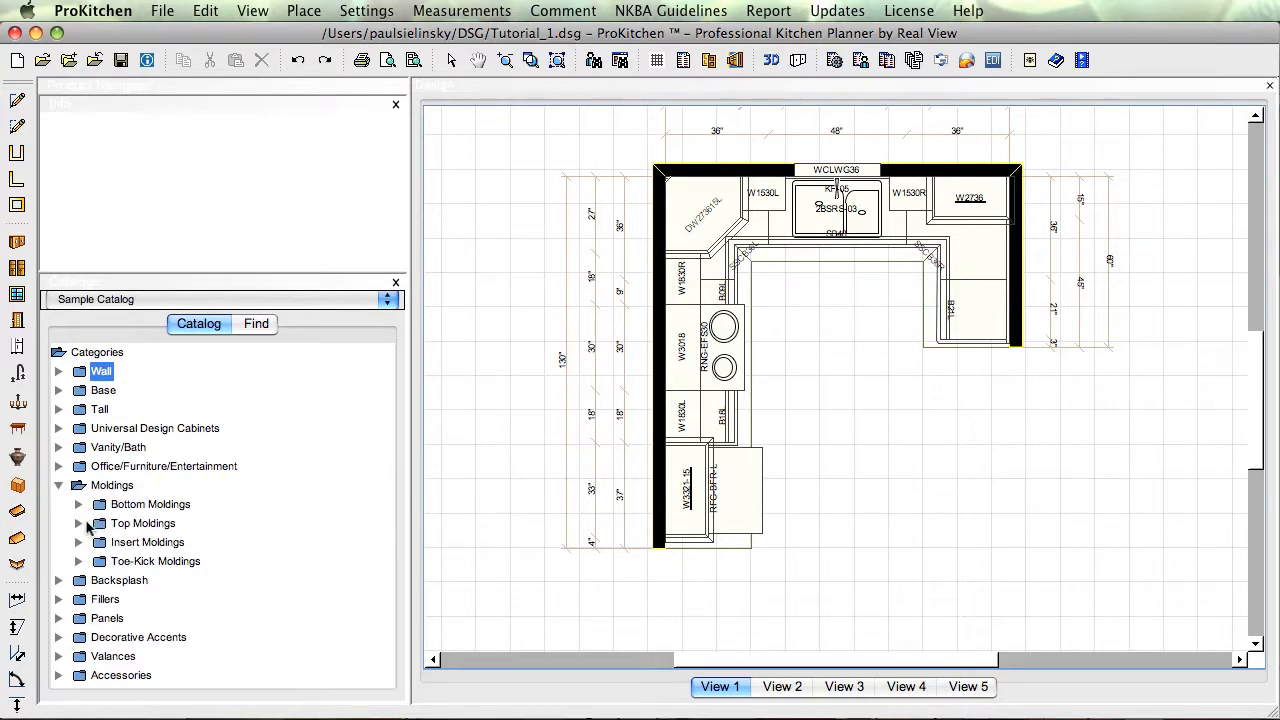
{"action": "left_click", "coordinate": [79, 523]}
{"action": "scroll", "coordinate": [168, 572], "scroll_direction": "down", "scroll_amount": 3}
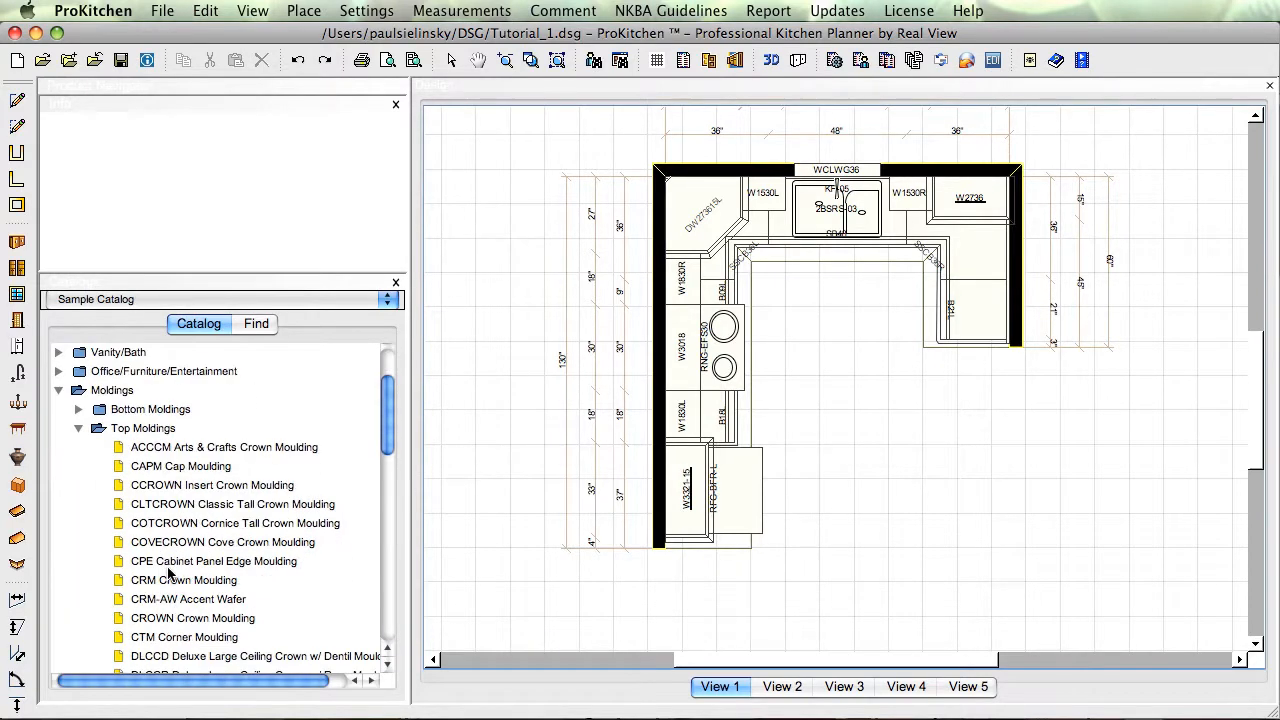
{"action": "scroll", "coordinate": [168, 572], "scroll_direction": "down", "scroll_amount": 3}
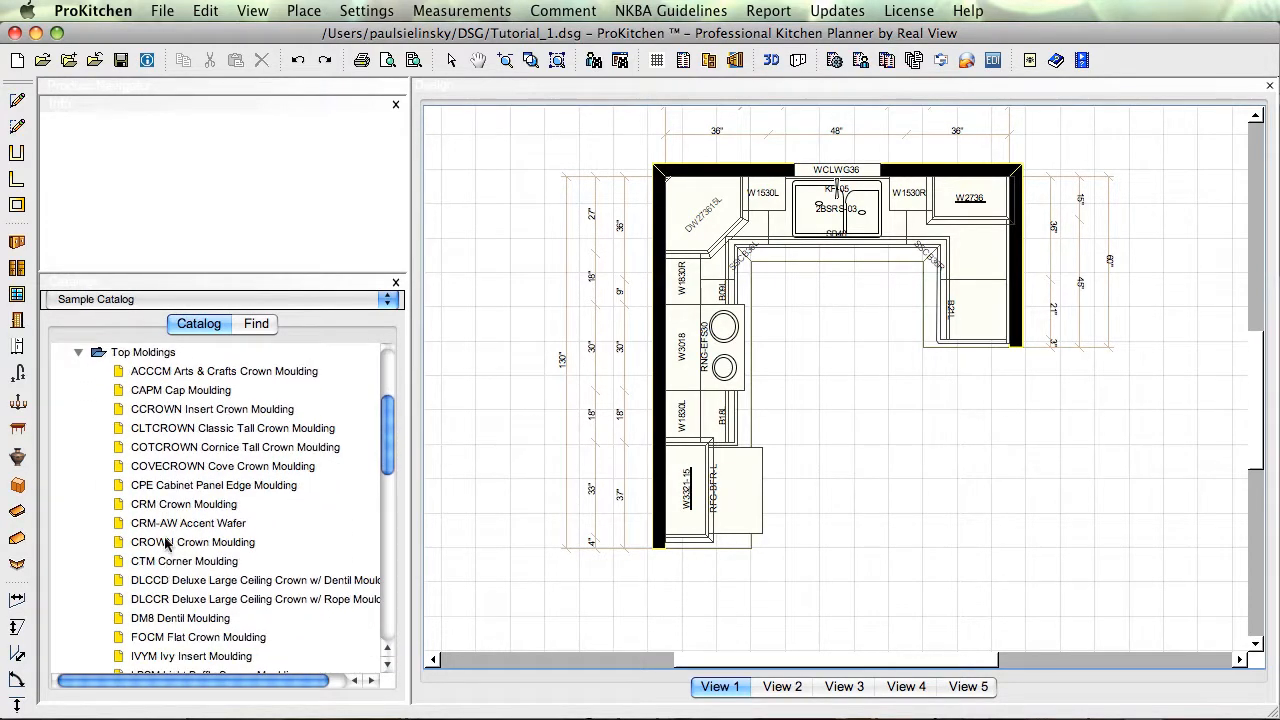
{"action": "scroll", "coordinate": [165, 541], "scroll_direction": "down", "scroll_amount": 1}
{"action": "scroll", "coordinate": [165, 541], "scroll_direction": "up", "scroll_amount": 2}
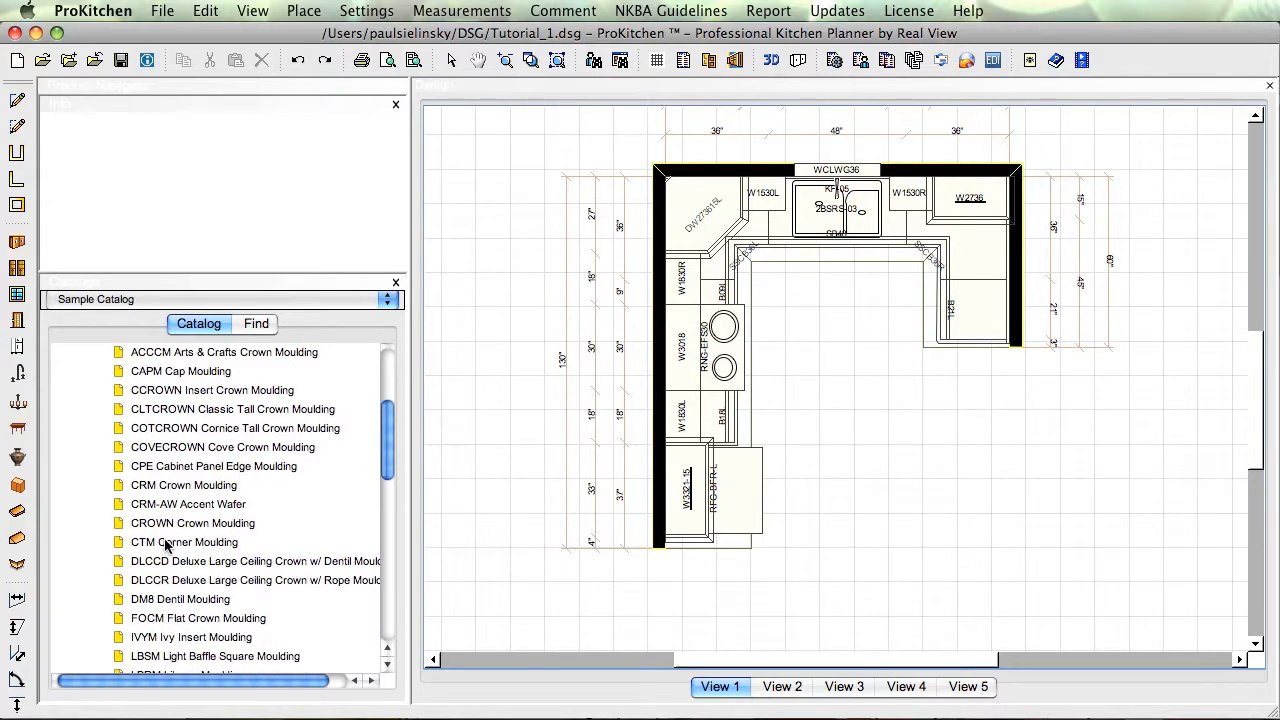
{"action": "left_click", "coordinate": [170, 524]}
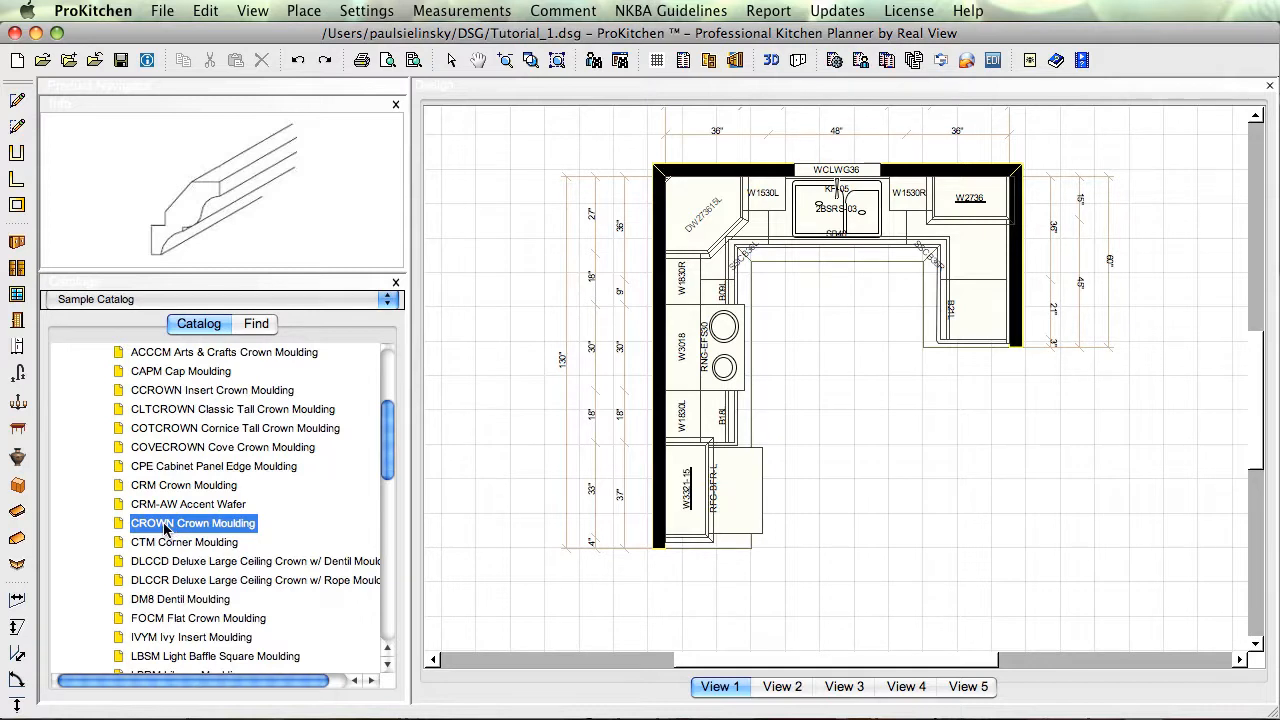
- Place CROWN Crown Moulding along the W1830R, W3018 and W1830L run and on the W1530L and W1530R wall cabinets
{"action": "left_click_drag", "start_coordinate": [165, 530], "coordinate": [701, 381]}
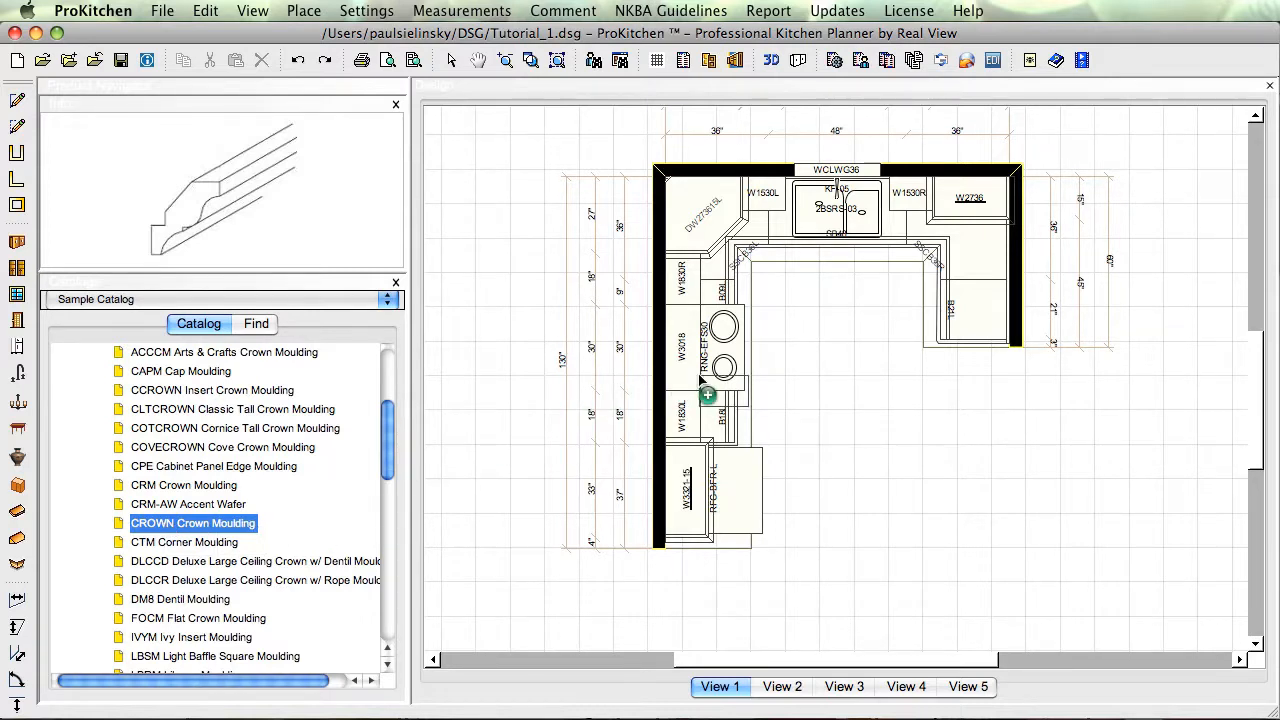
{"action": "left_click_drag", "start_coordinate": [701, 381], "coordinate": [679, 374]}
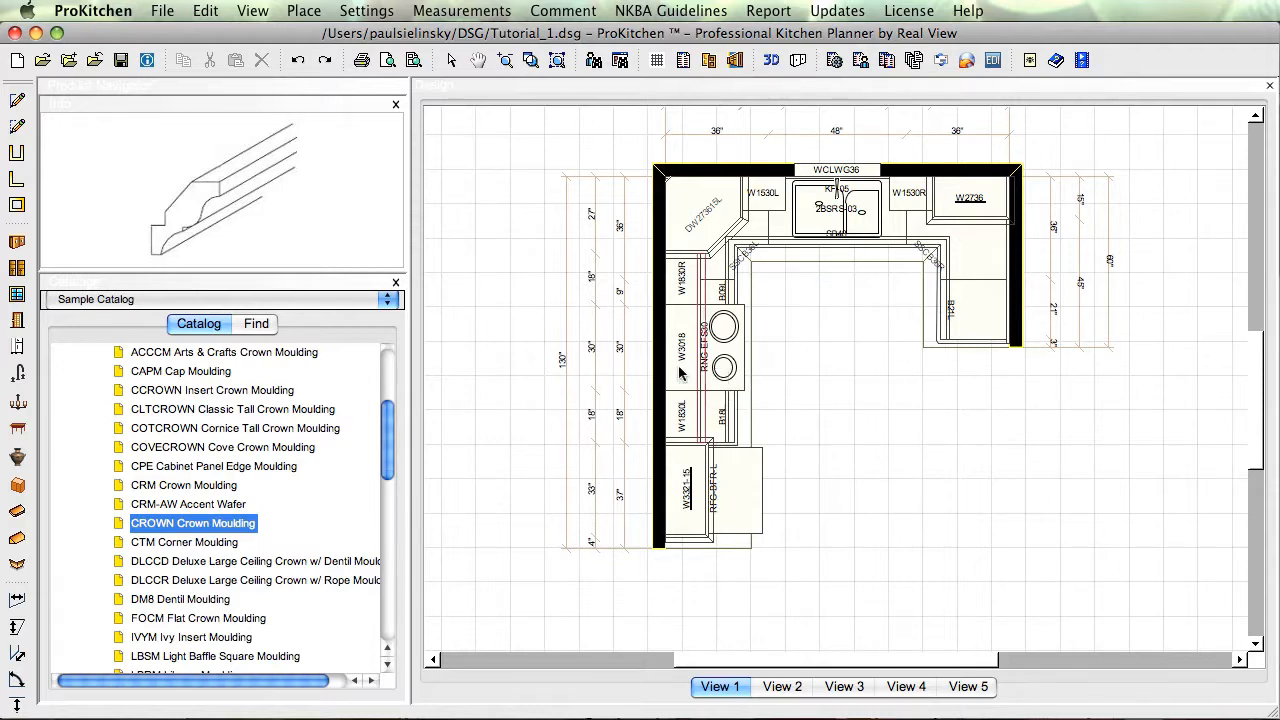
{"action": "left_click_drag", "start_coordinate": [155, 527], "coordinate": [766, 252]}
{"action": "left_click_drag", "start_coordinate": [157, 526], "coordinate": [757, 196]}
{"action": "left_click_drag", "start_coordinate": [150, 524], "coordinate": [907, 195]}
{"action": "left_click", "coordinate": [867, 364]}
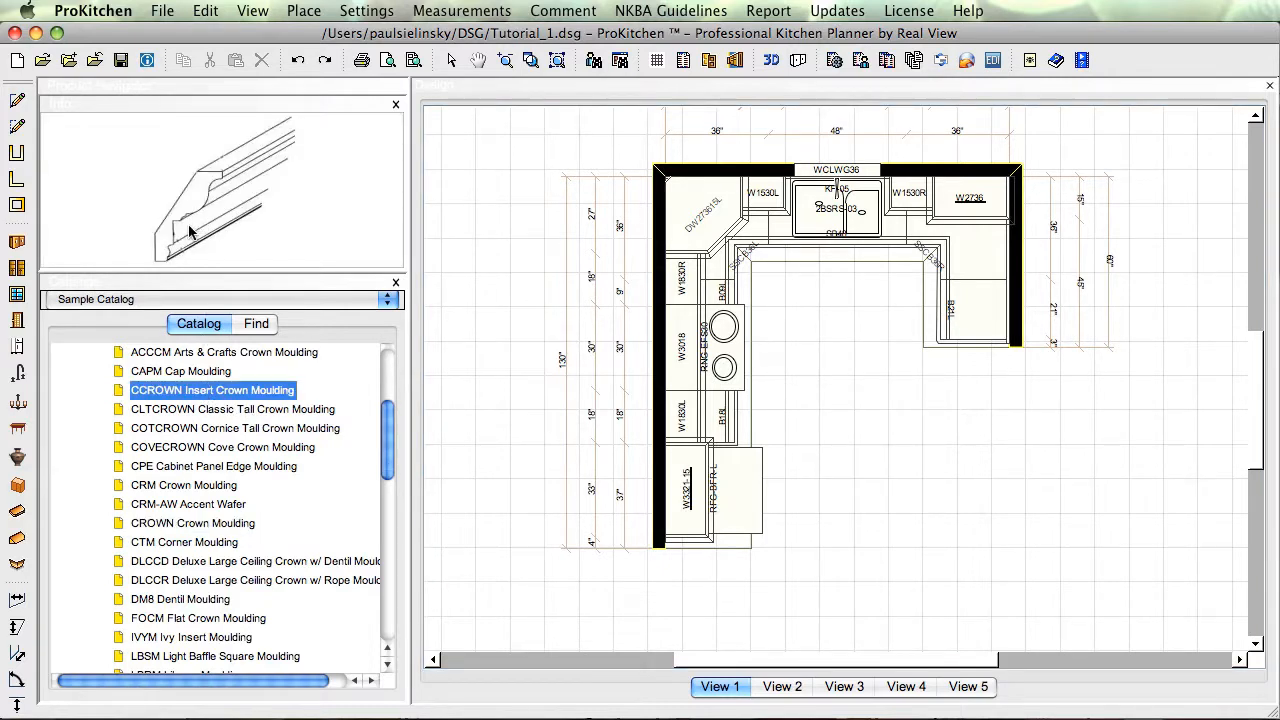
- Add DM8 Dentil Moulding around the W3321-15 wall cabinet above the refrigerator and inspect it up close
{"action": "left_click", "coordinate": [177, 599]}
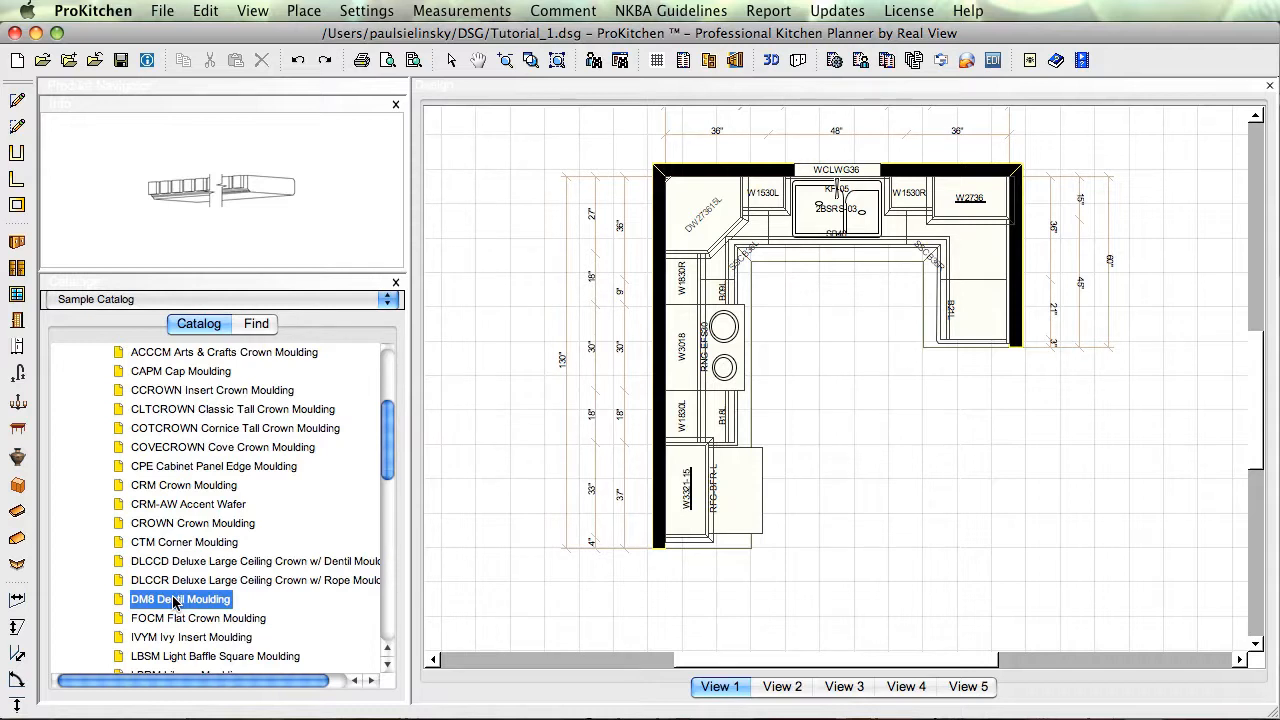
{"action": "left_click_drag", "start_coordinate": [172, 601], "coordinate": [691, 490]}
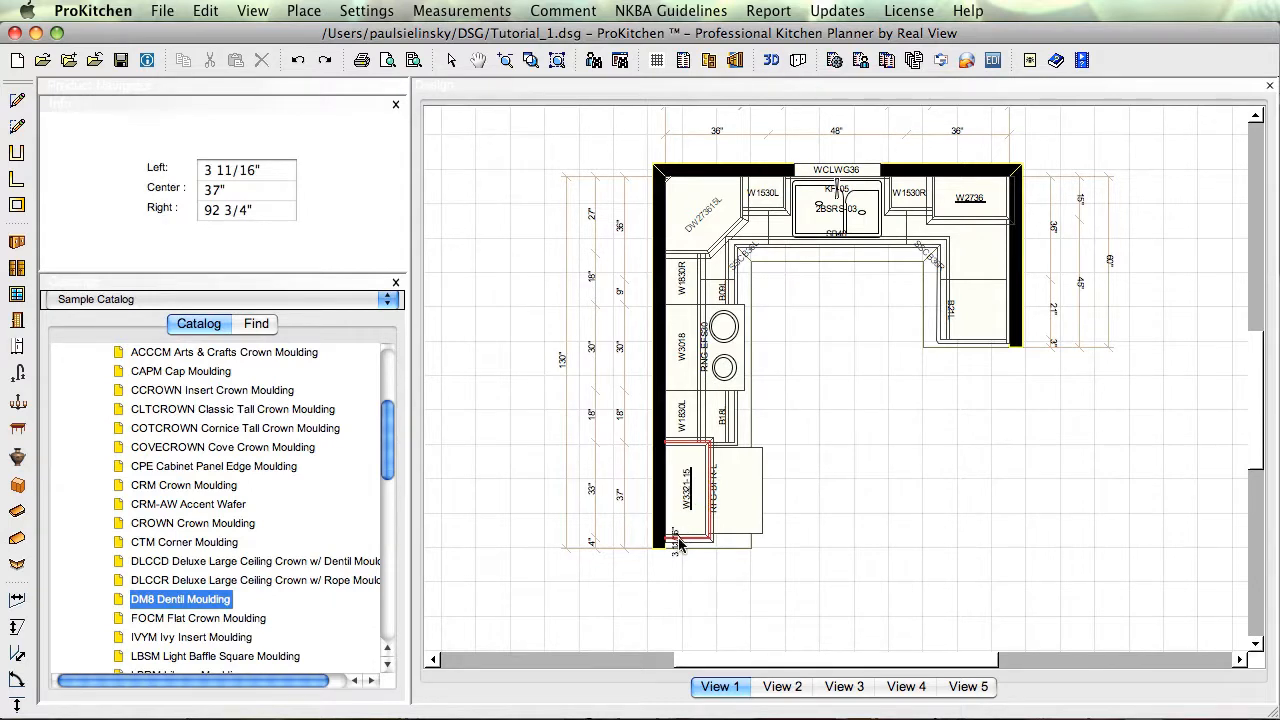
{"action": "scroll", "coordinate": [678, 543], "scroll_direction": "up", "scroll_amount": 3}
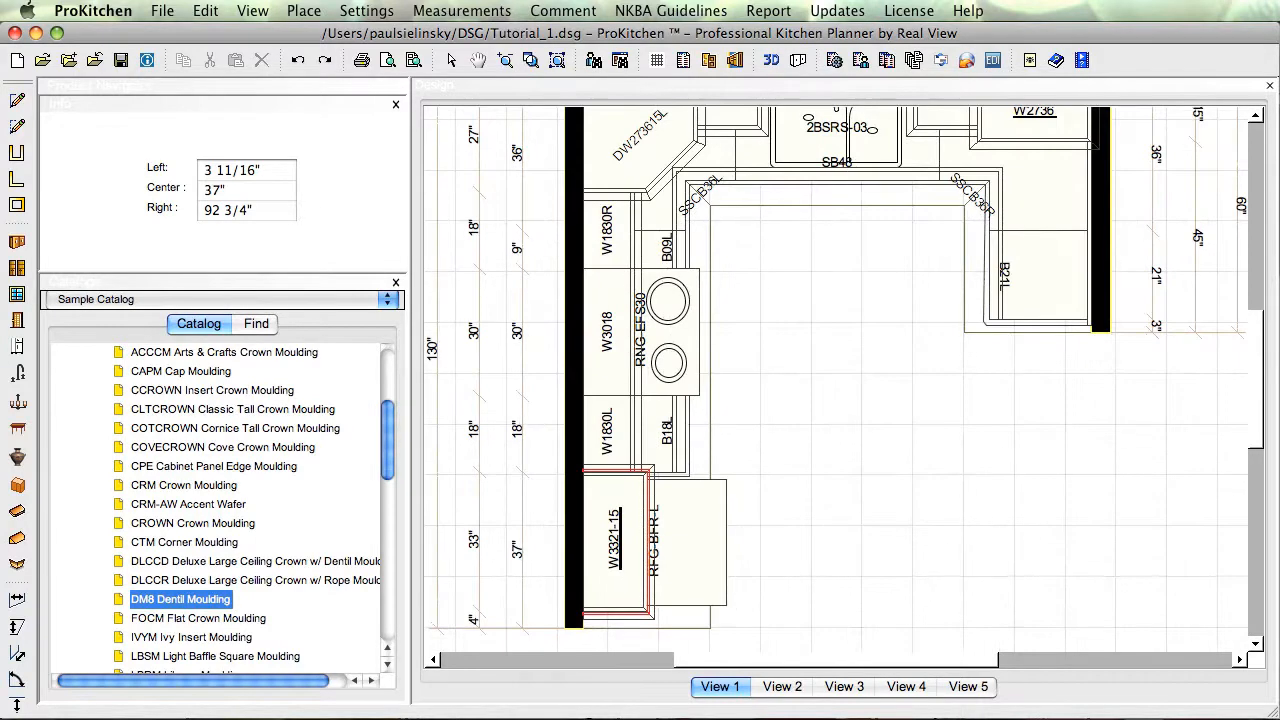
{"action": "left_click_drag", "start_coordinate": [1257, 405], "coordinate": [1256, 416]}
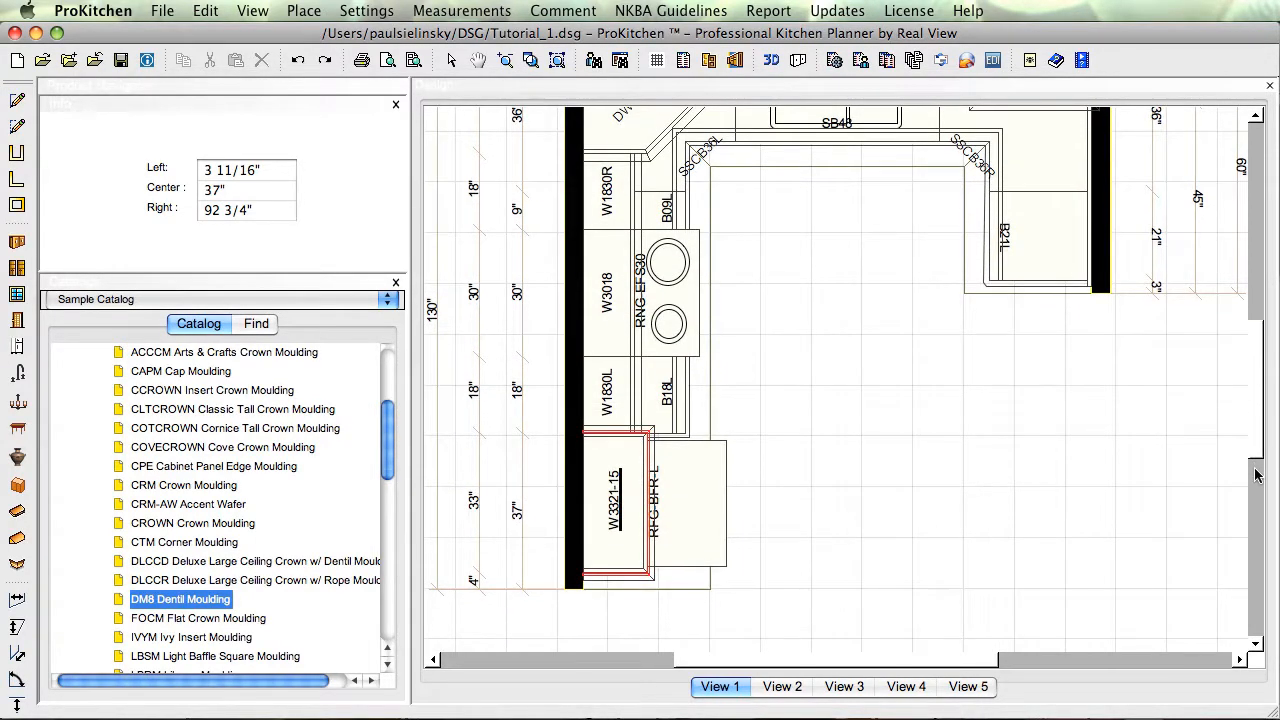
{"action": "scroll", "coordinate": [637, 331], "scroll_direction": "up", "scroll_amount": 2}
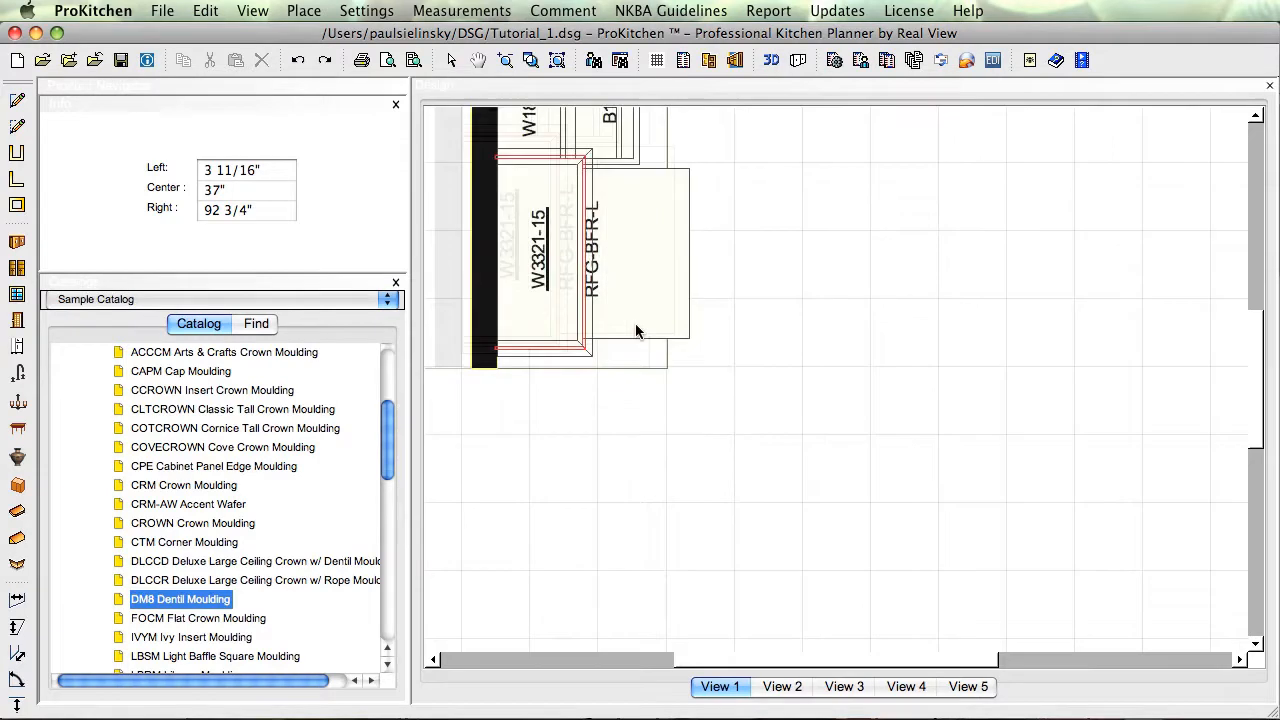
{"action": "left_click_drag", "start_coordinate": [814, 659], "coordinate": [672, 665]}
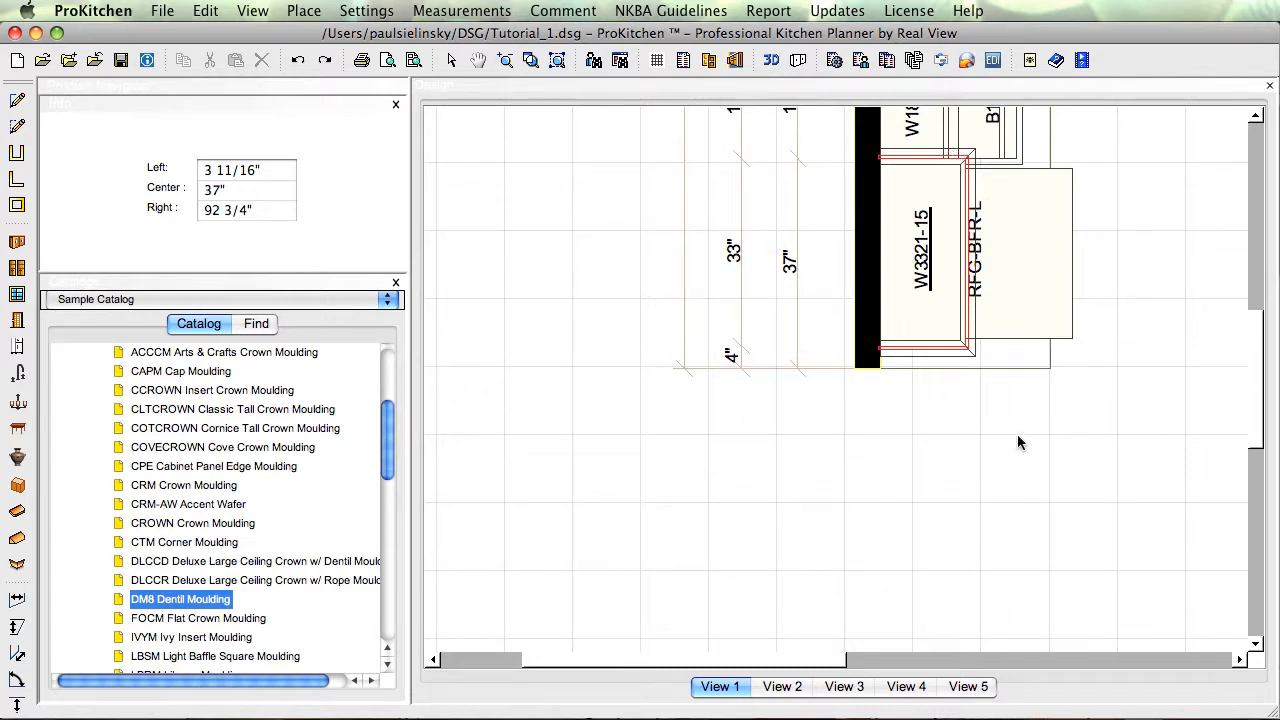
{"action": "left_click", "coordinate": [1180, 390]}
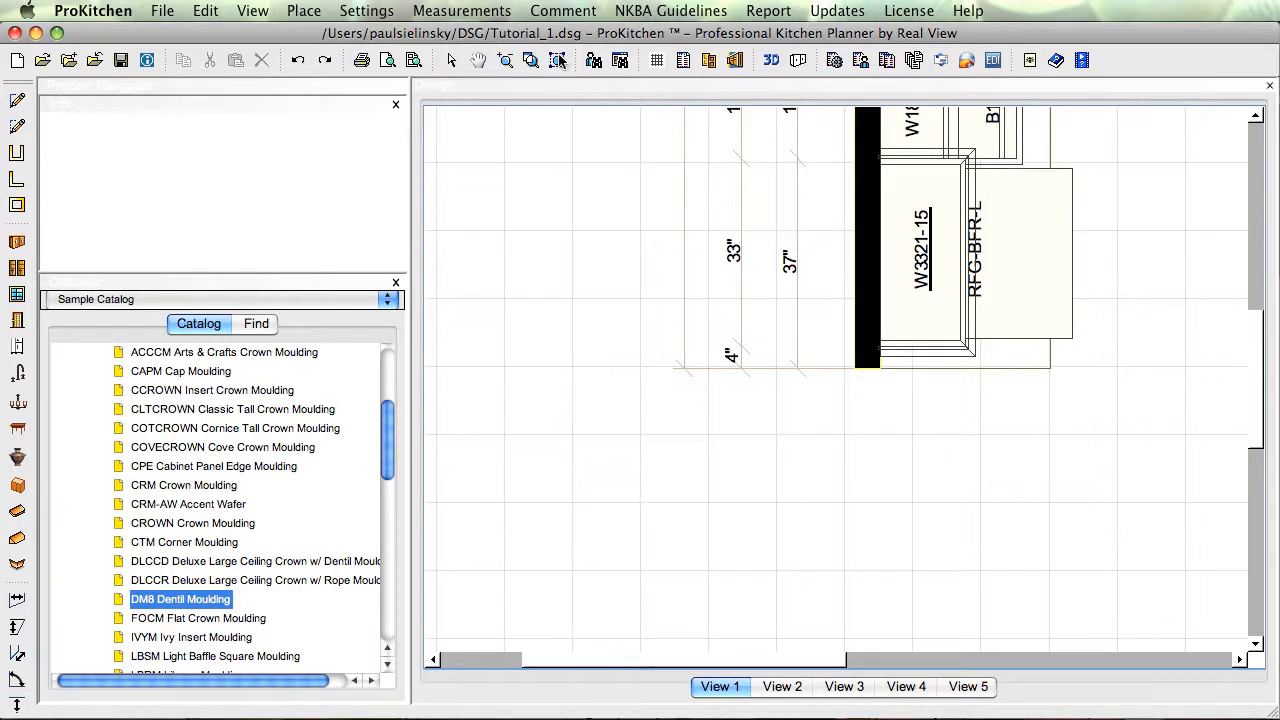
- Add DM8 Dentil Moulding around the DW273615L diagonal corner wall cabinet and the W2736 wall cabinet
{"action": "left_click", "coordinate": [558, 61]}
{"action": "scroll", "coordinate": [758, 289], "scroll_direction": "up", "scroll_amount": 2}
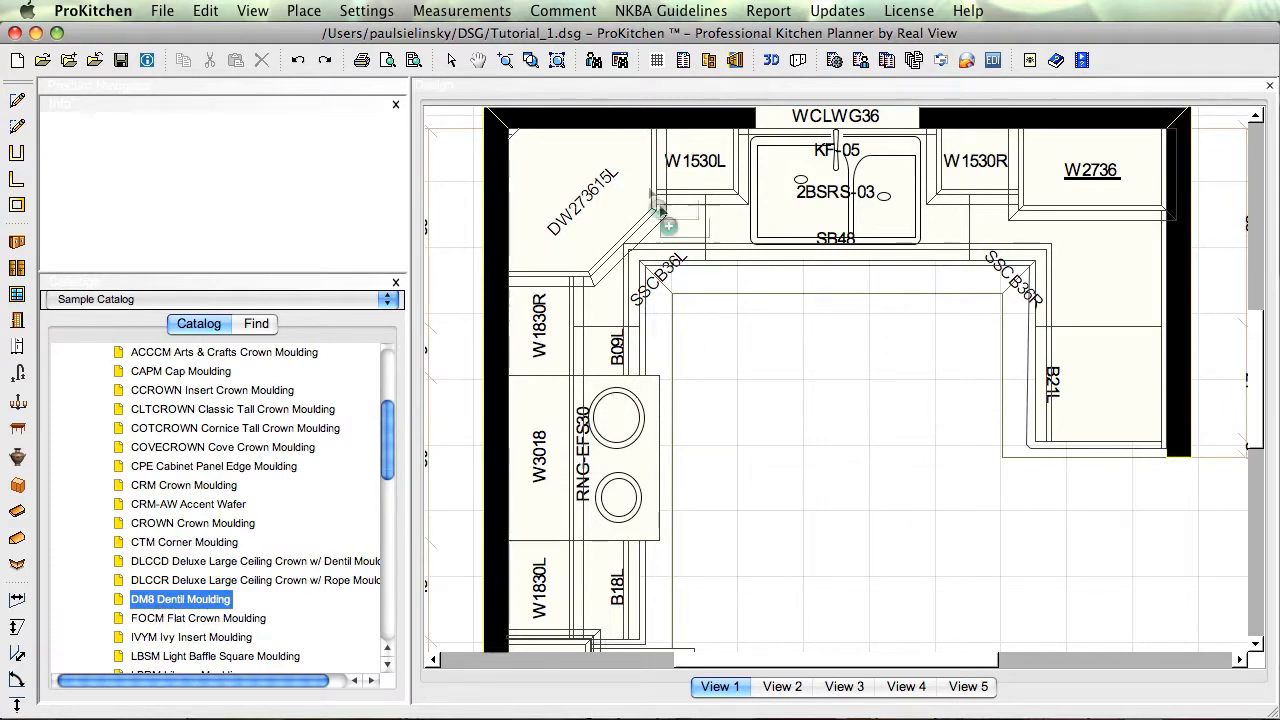
{"action": "left_click", "coordinate": [563, 208]}
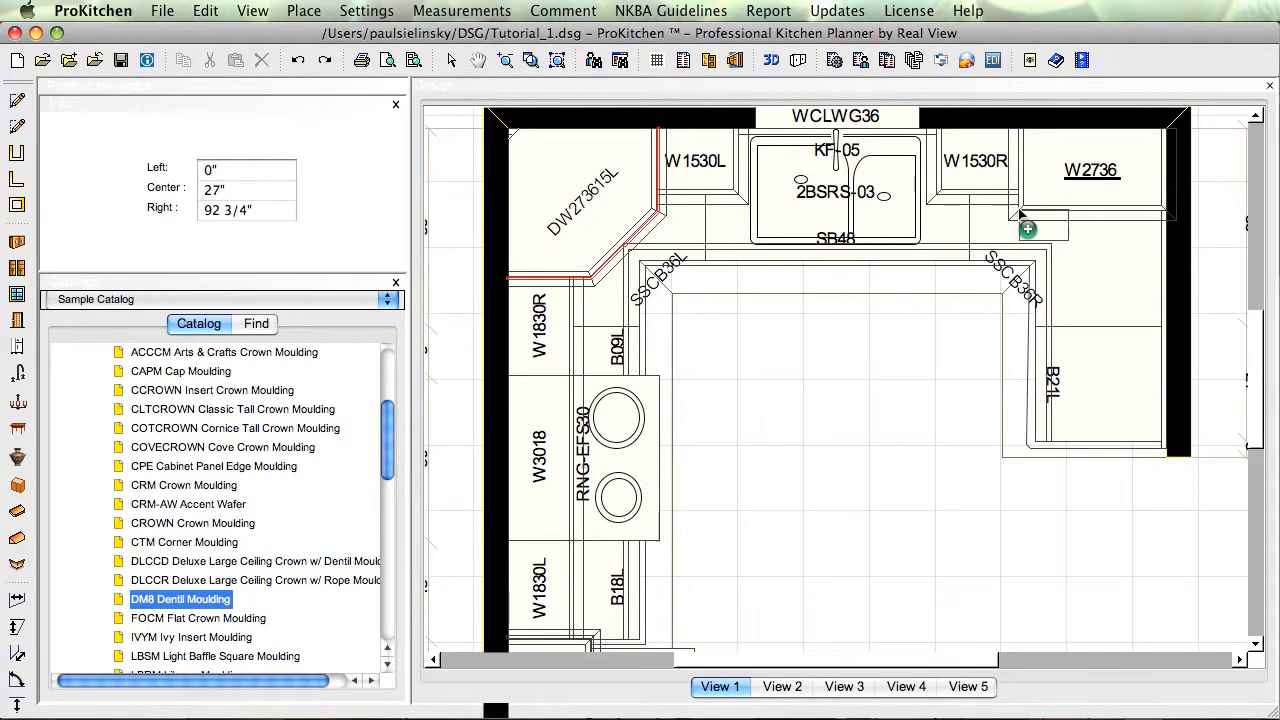
{"action": "left_click", "coordinate": [1058, 196]}
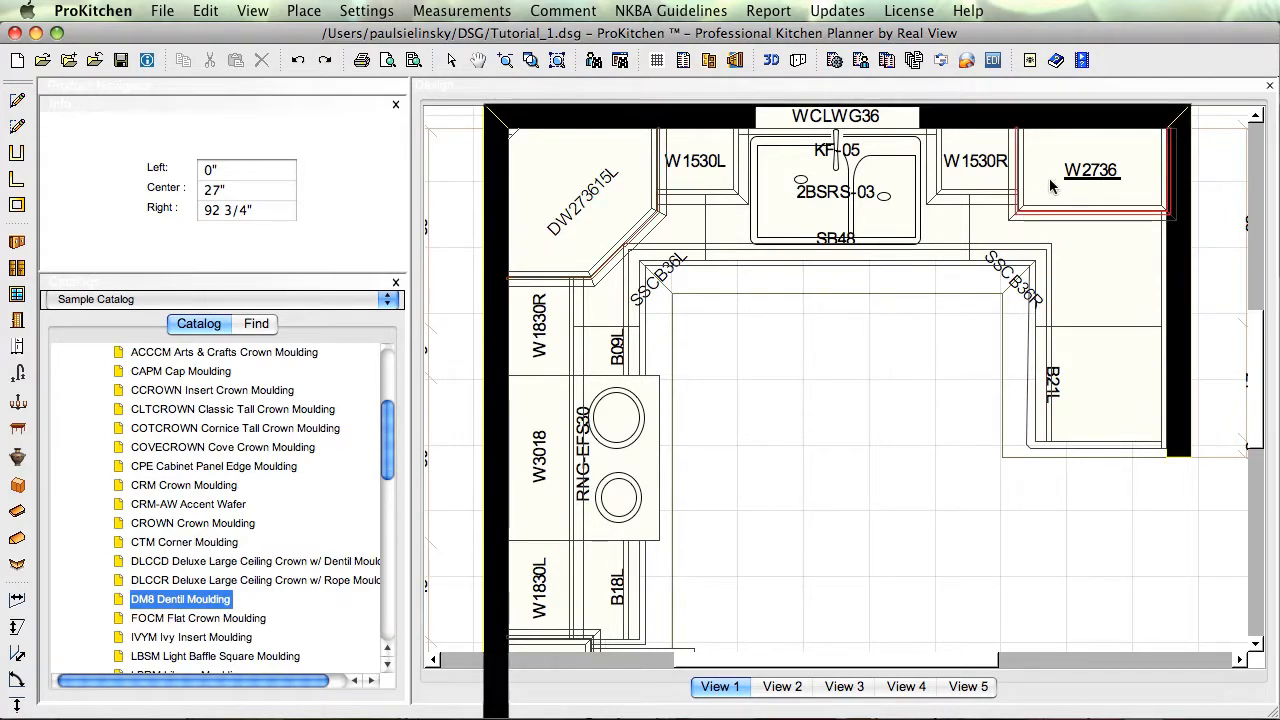
{"action": "left_click", "coordinate": [879, 433]}
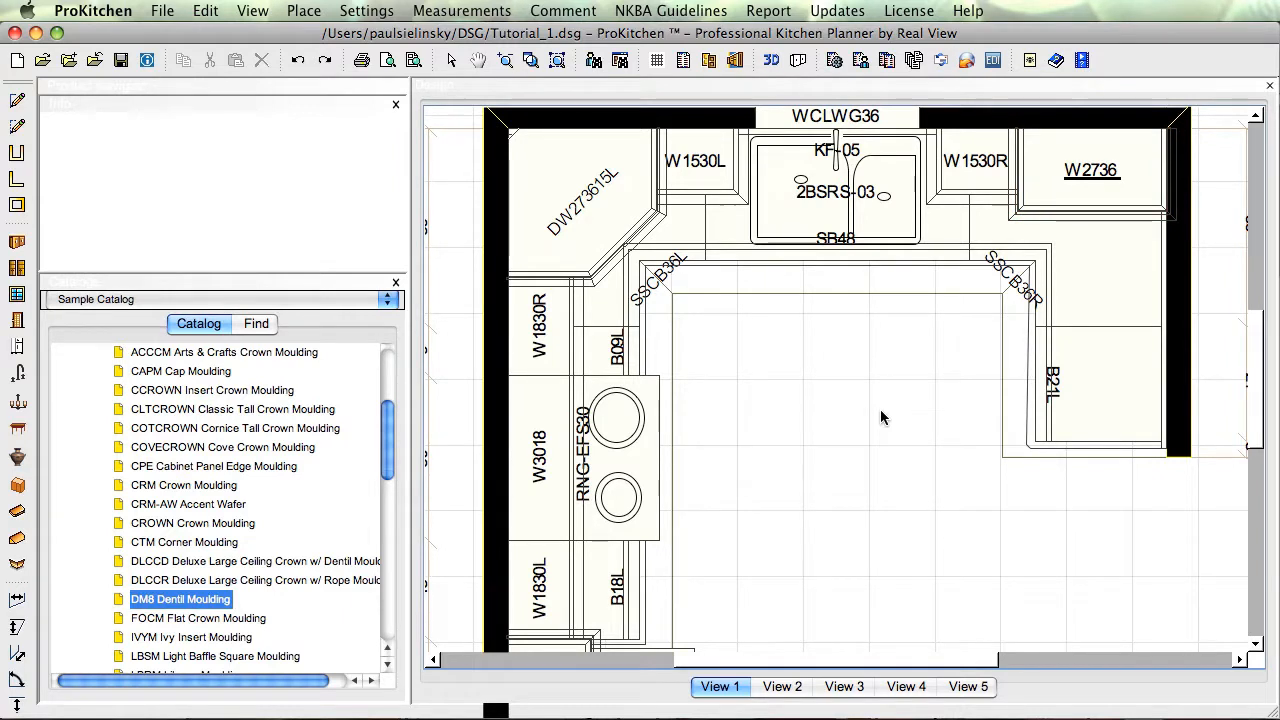
- Switch the catalog to Architectural Elements and expand its Usershapes category
{"action": "scroll", "coordinate": [877, 417], "scroll_direction": "down", "scroll_amount": 4}
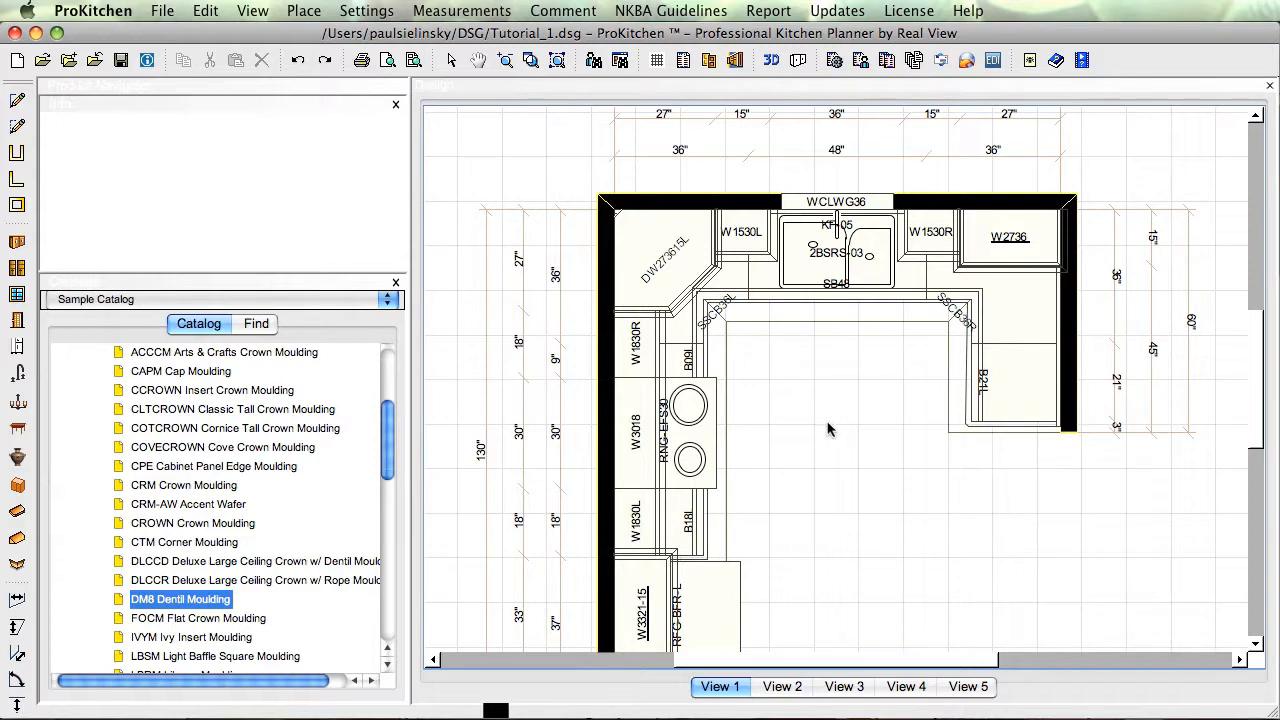
{"action": "scroll", "coordinate": [803, 420], "scroll_direction": "up", "scroll_amount": 3}
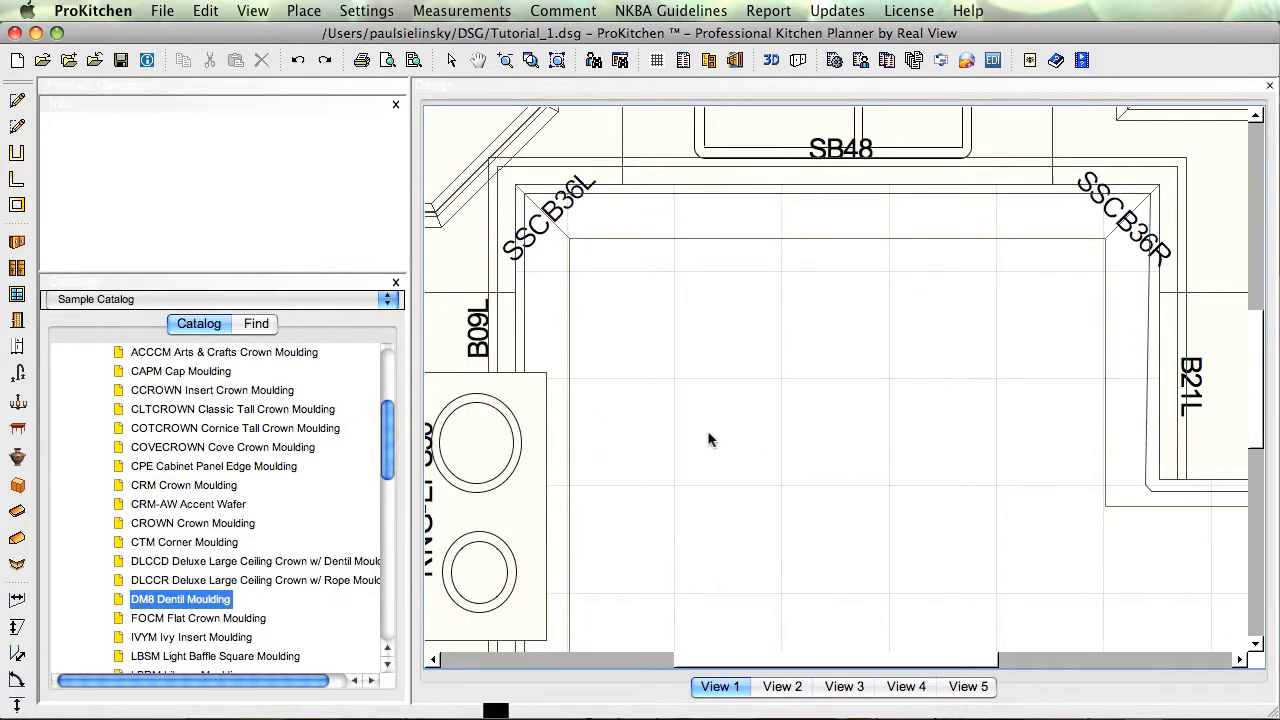
{"action": "scroll", "coordinate": [708, 440], "scroll_direction": "down", "scroll_amount": 5}
{"action": "scroll", "coordinate": [706, 439], "scroll_direction": "up", "scroll_amount": 1}
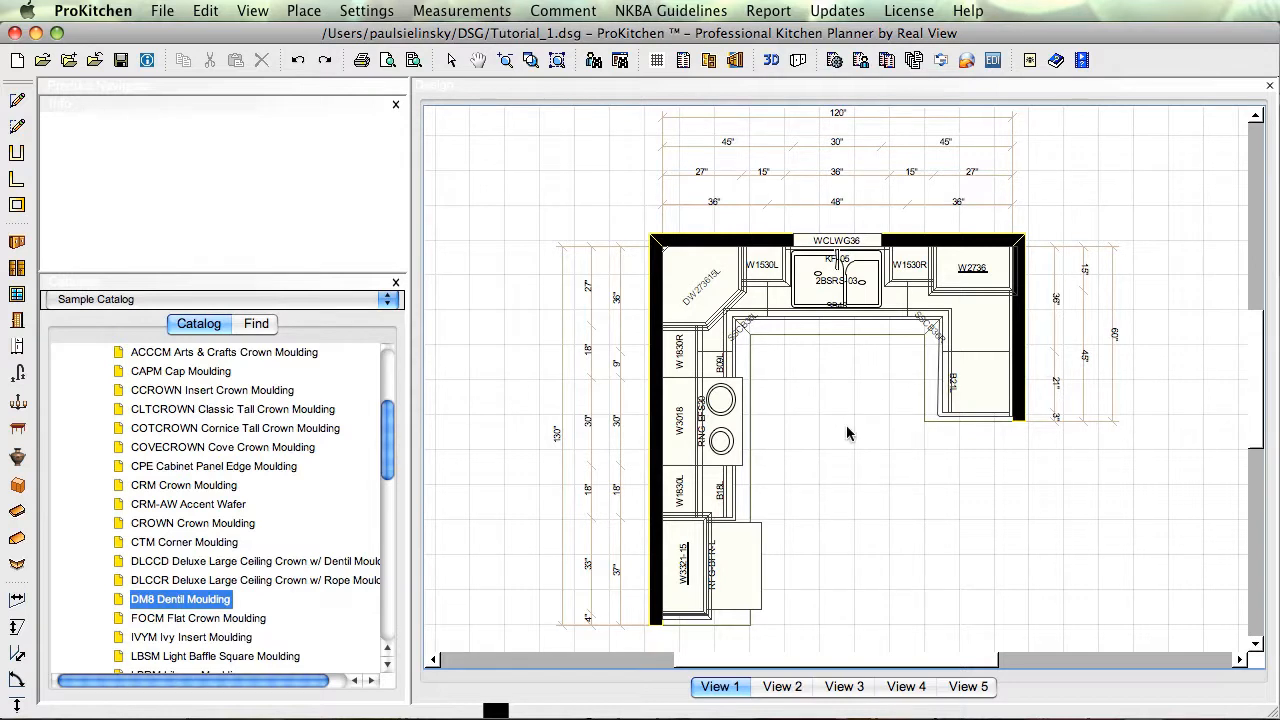
{"action": "left_click", "coordinate": [390, 300]}
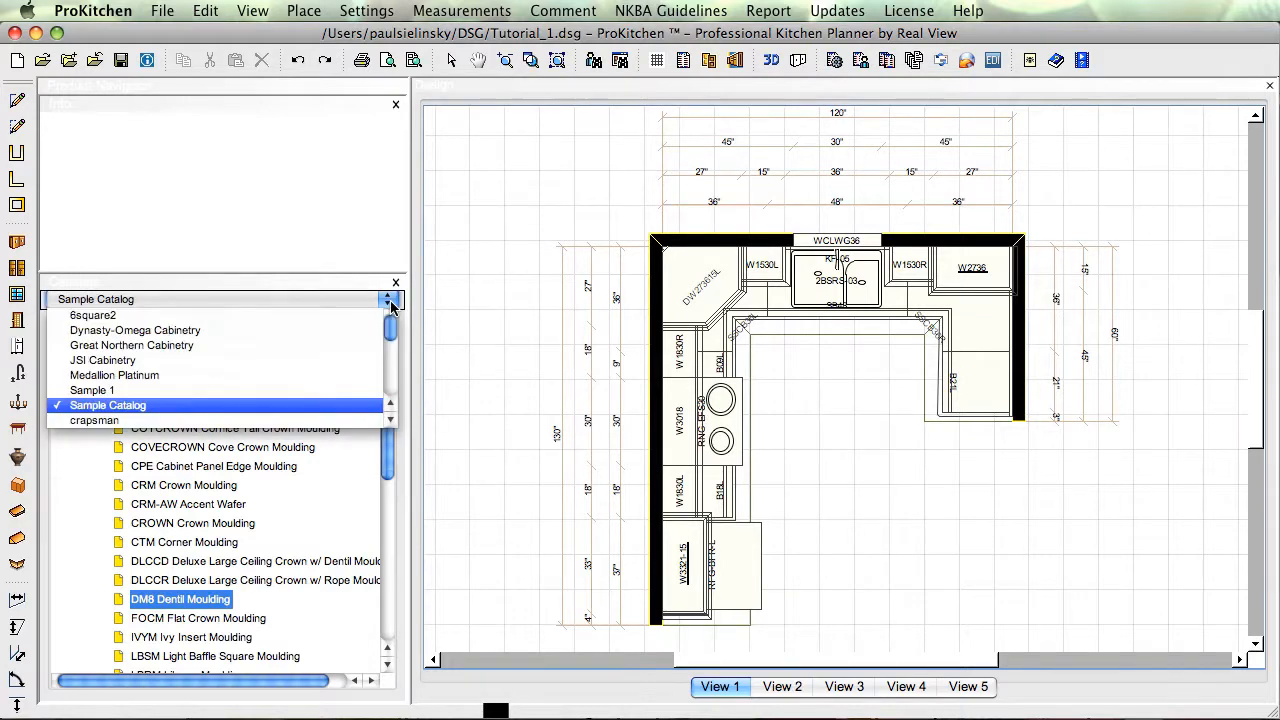
{"action": "left_click_drag", "start_coordinate": [391, 336], "coordinate": [393, 380]}
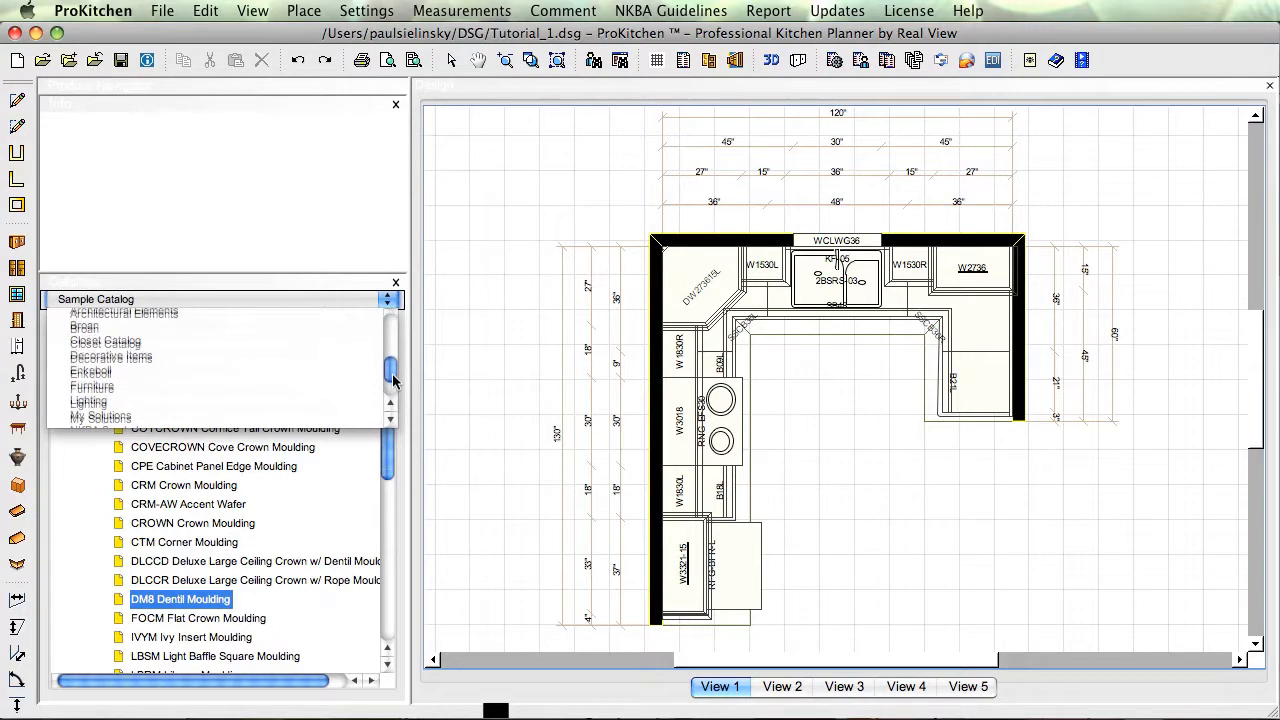
{"action": "left_click", "coordinate": [170, 320]}
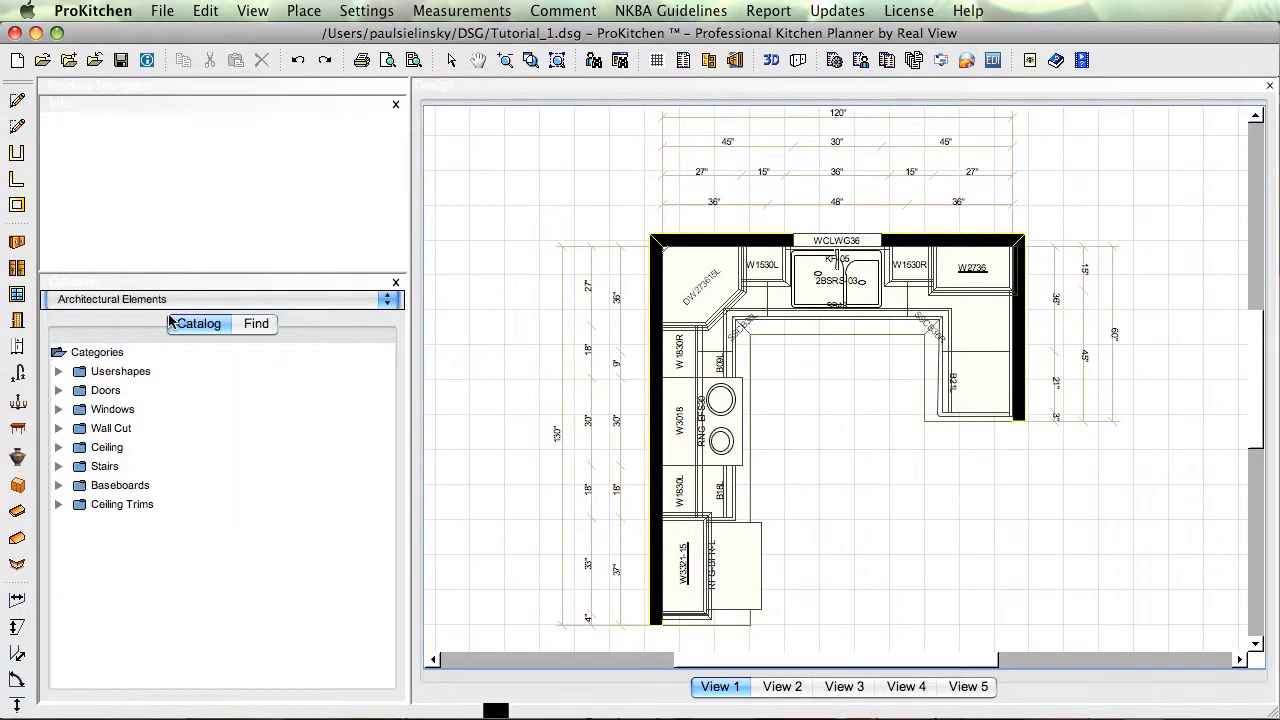
{"action": "left_click", "coordinate": [58, 371]}
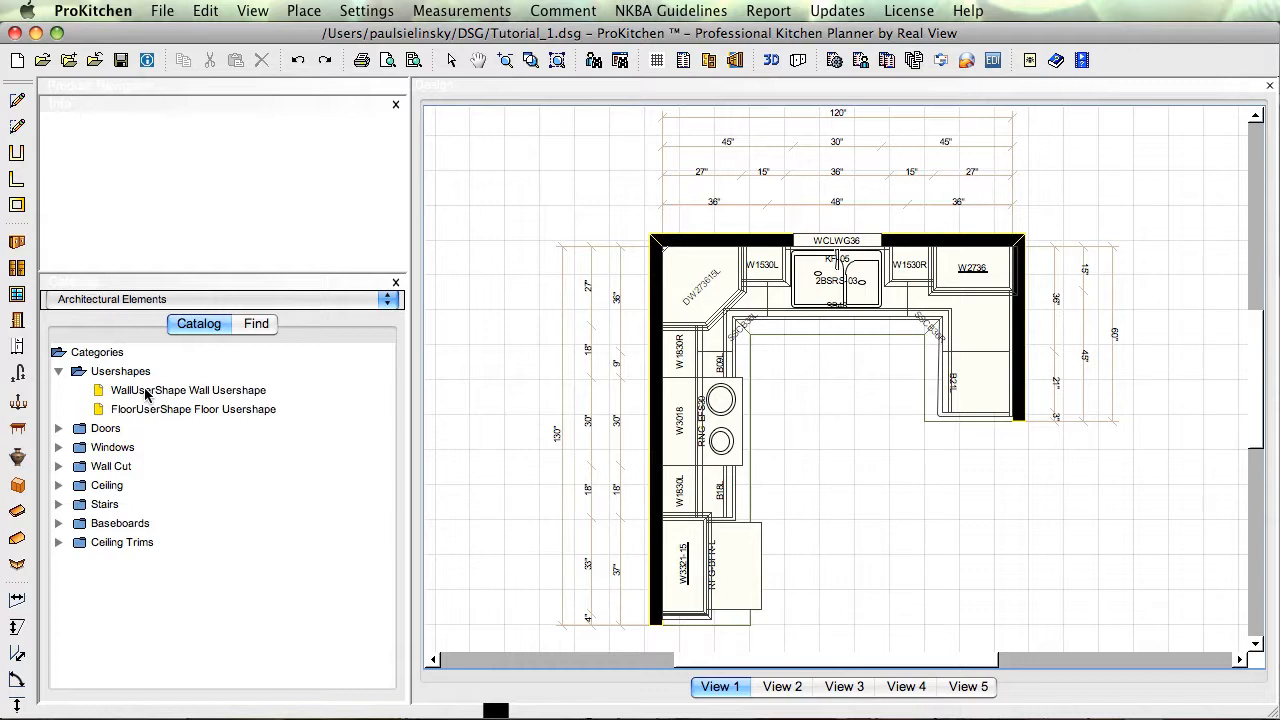
- Try to place the WallUserShape Wall Usershape in the floor plan
{"action": "left_click_drag", "start_coordinate": [145, 395], "coordinate": [900, 490]}
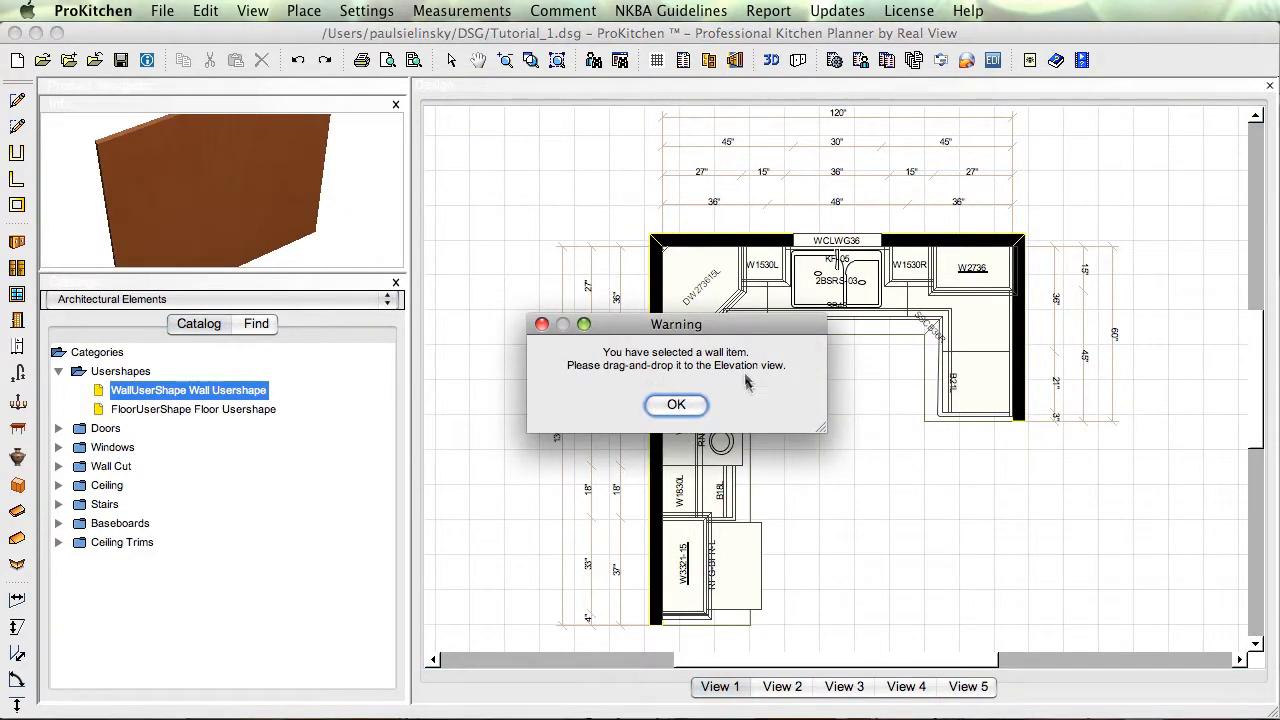
{"action": "left_click", "coordinate": [675, 410]}
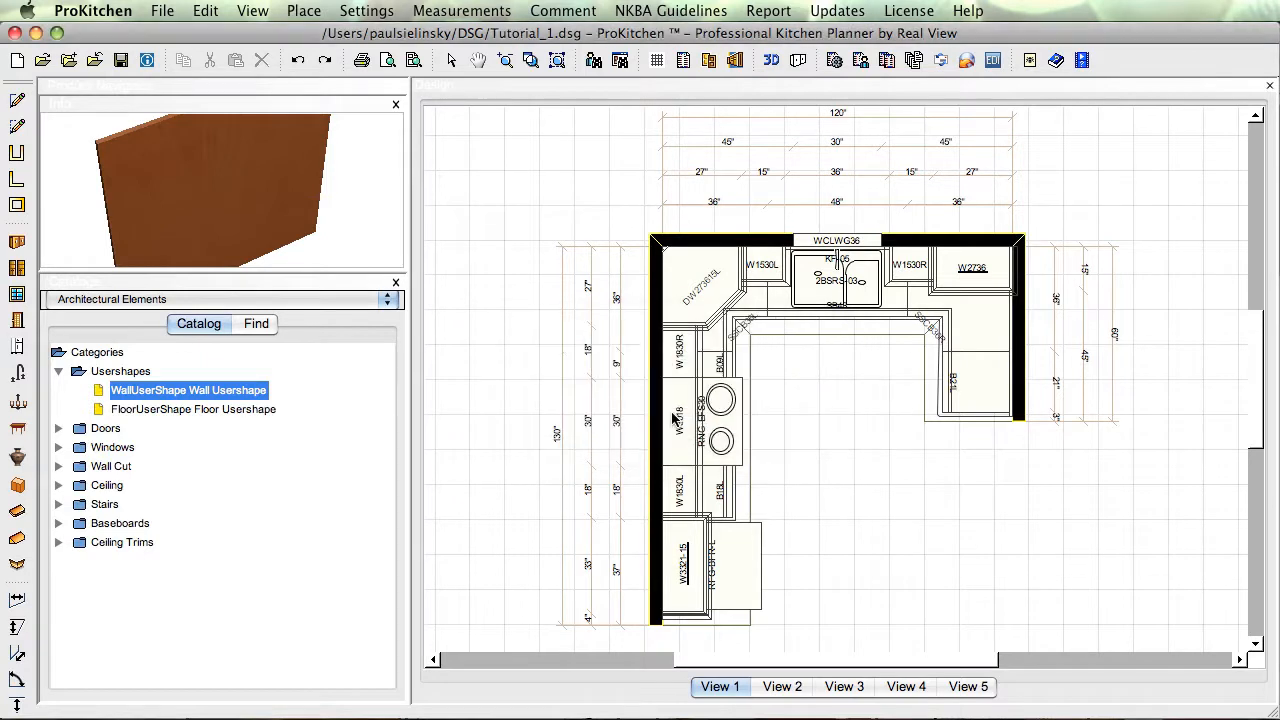
- Place a FloorUserShape Floor Usershape in the open floor area below the B21L base cabinet
{"action": "left_click", "coordinate": [172, 409]}
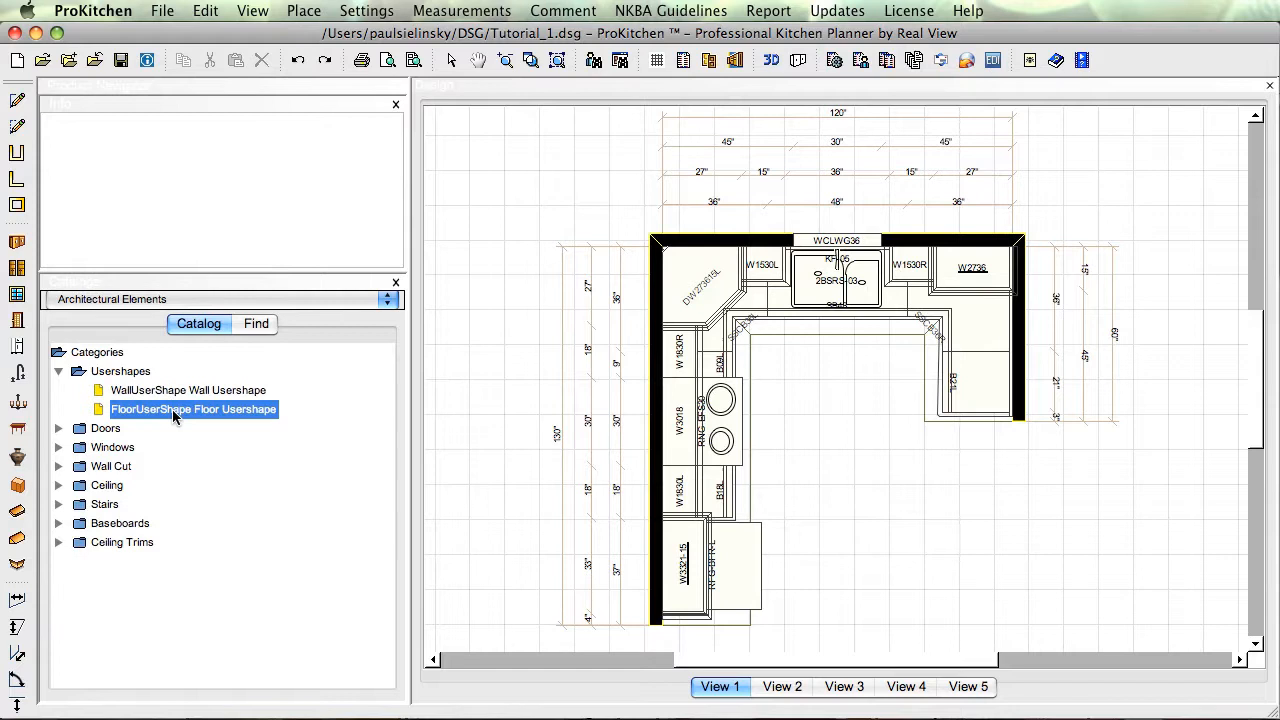
{"action": "left_click_drag", "start_coordinate": [143, 416], "coordinate": [910, 543]}
{"action": "left_click_drag", "start_coordinate": [918, 476], "coordinate": [898, 488]}
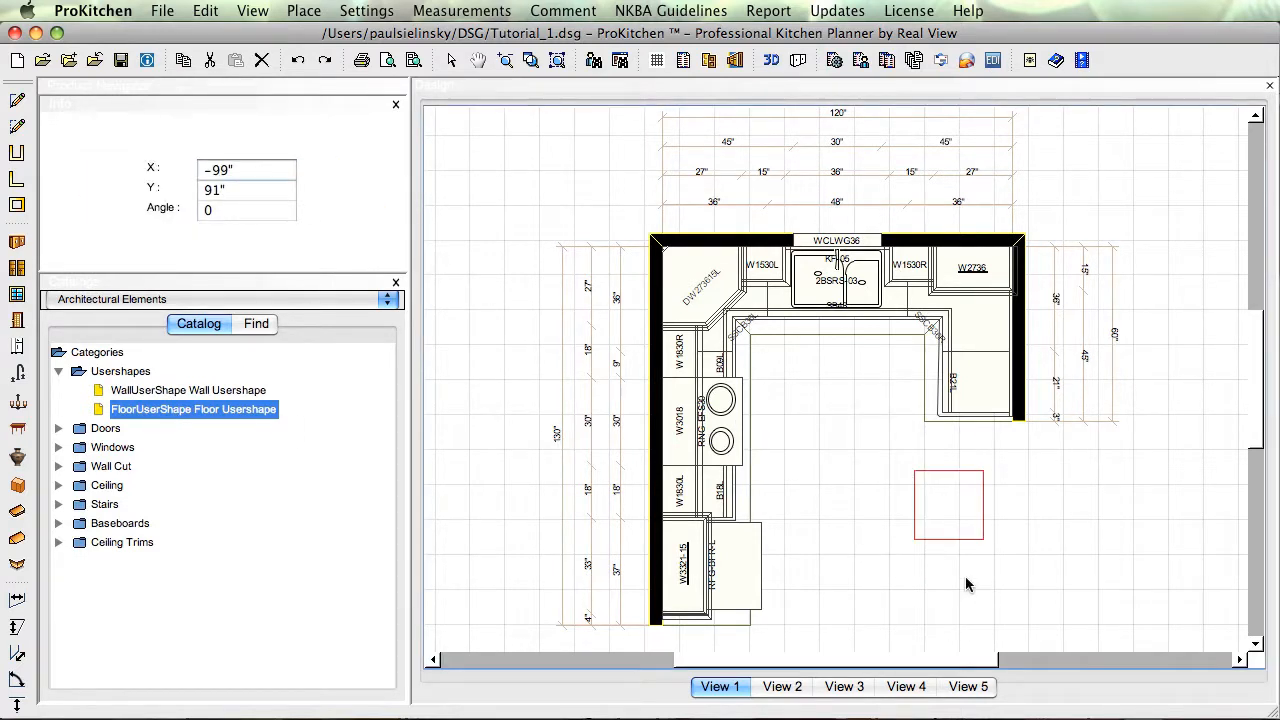
{"action": "right_click", "coordinate": [938, 518]}
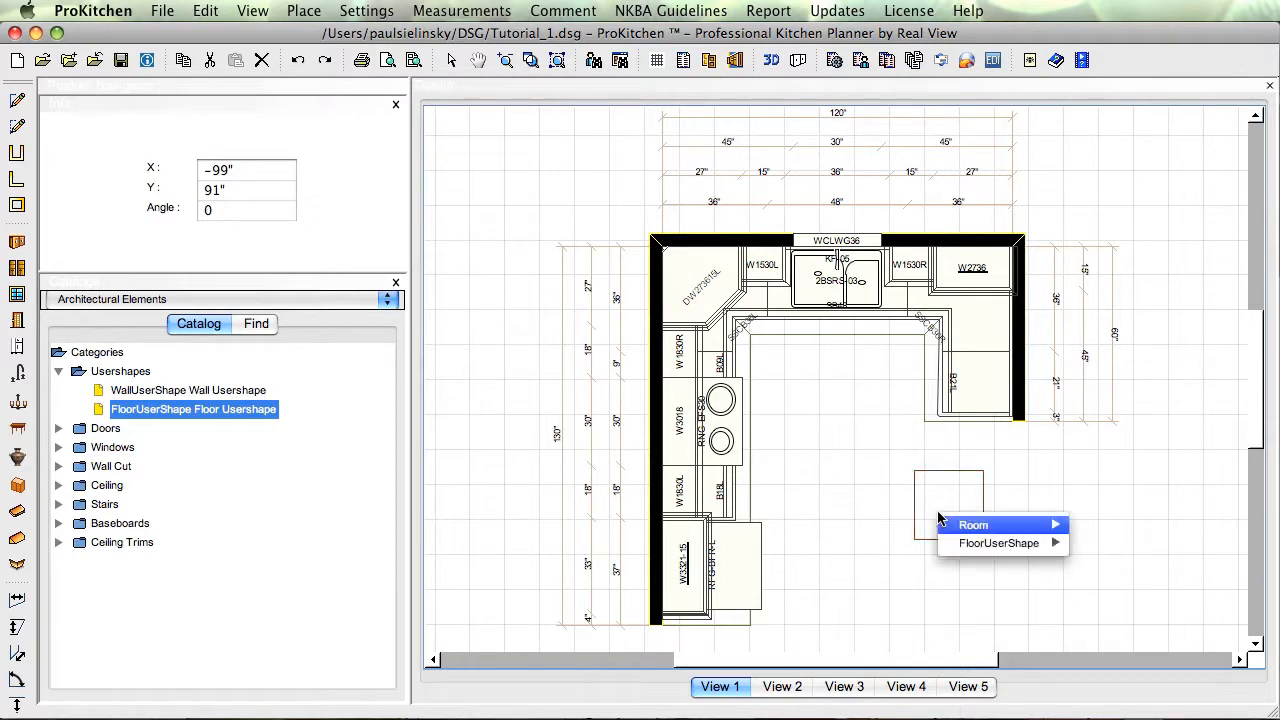
{"action": "mouse_move", "coordinate": [1000, 543]}
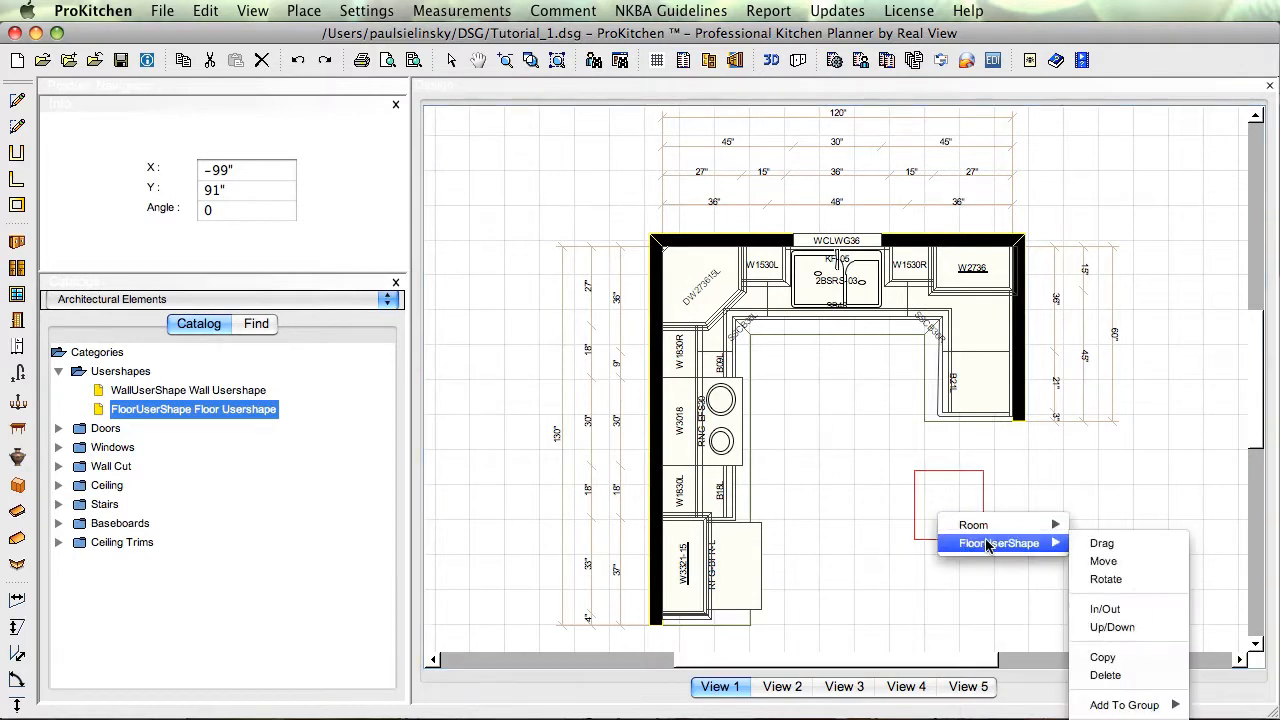
{"action": "left_click", "coordinate": [1100, 543]}
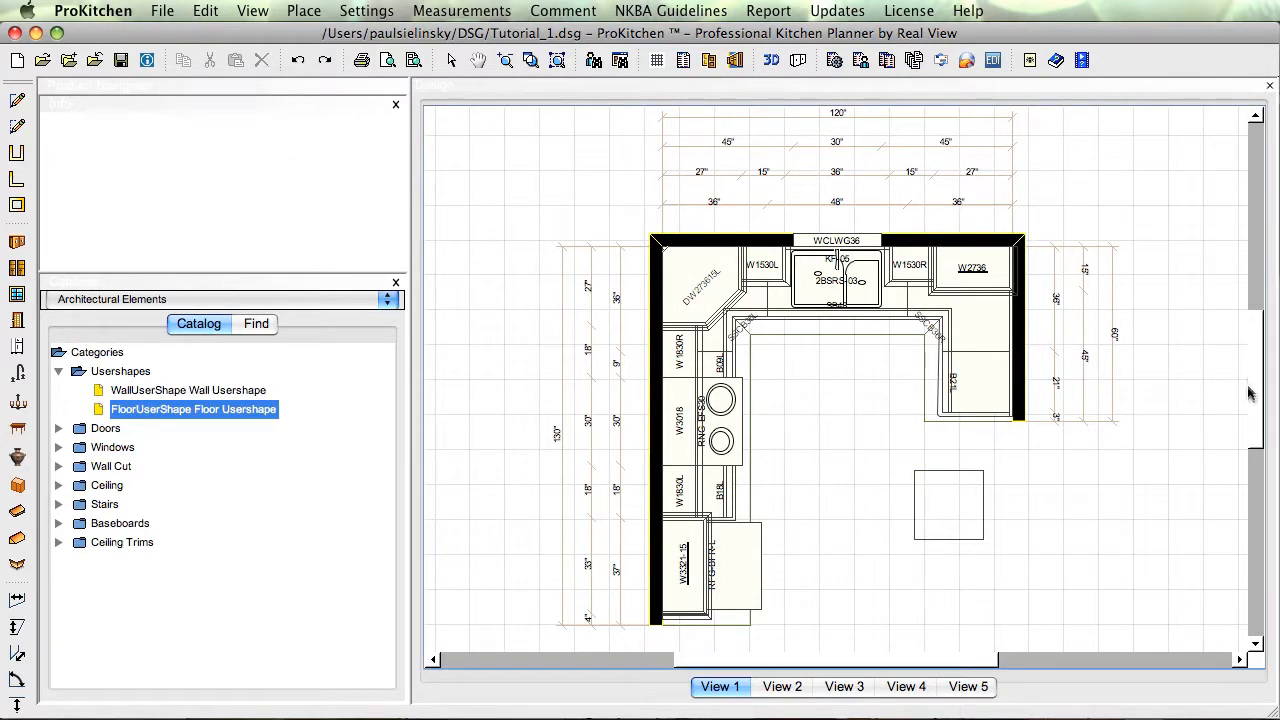
- Open the floor usershape's attributes and set its width to 72" and its depth to 18"
{"action": "scroll", "coordinate": [1248, 390], "scroll_direction": "down", "scroll_amount": 3}
{"action": "left_click", "coordinate": [957, 396]}
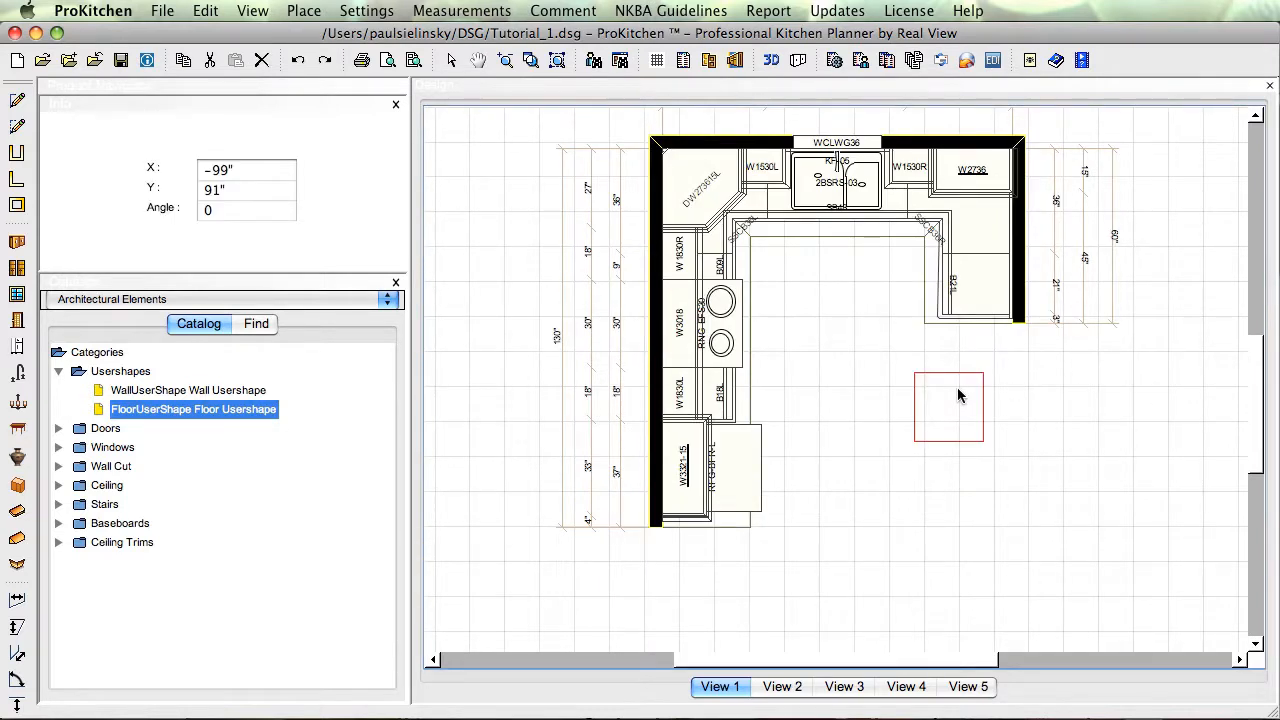
{"action": "right_click", "coordinate": [957, 396]}
{"action": "mouse_move", "coordinate": [1010, 420]}
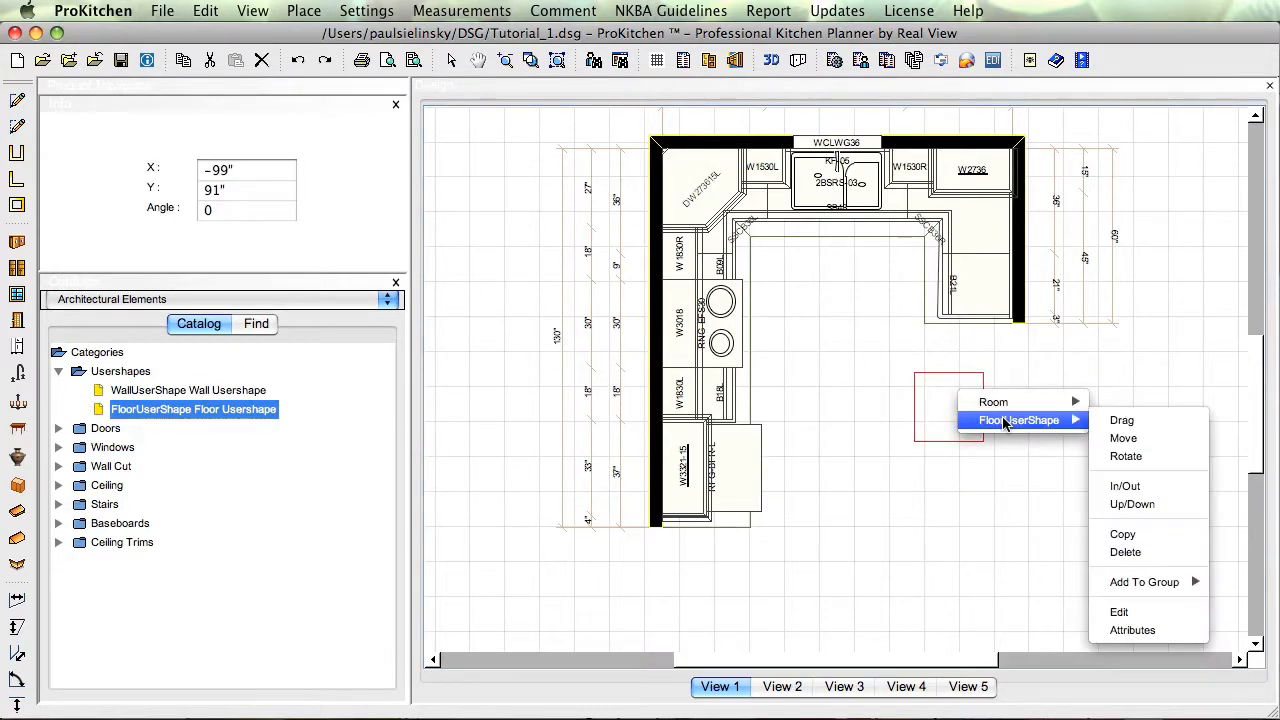
{"action": "left_click", "coordinate": [1126, 629]}
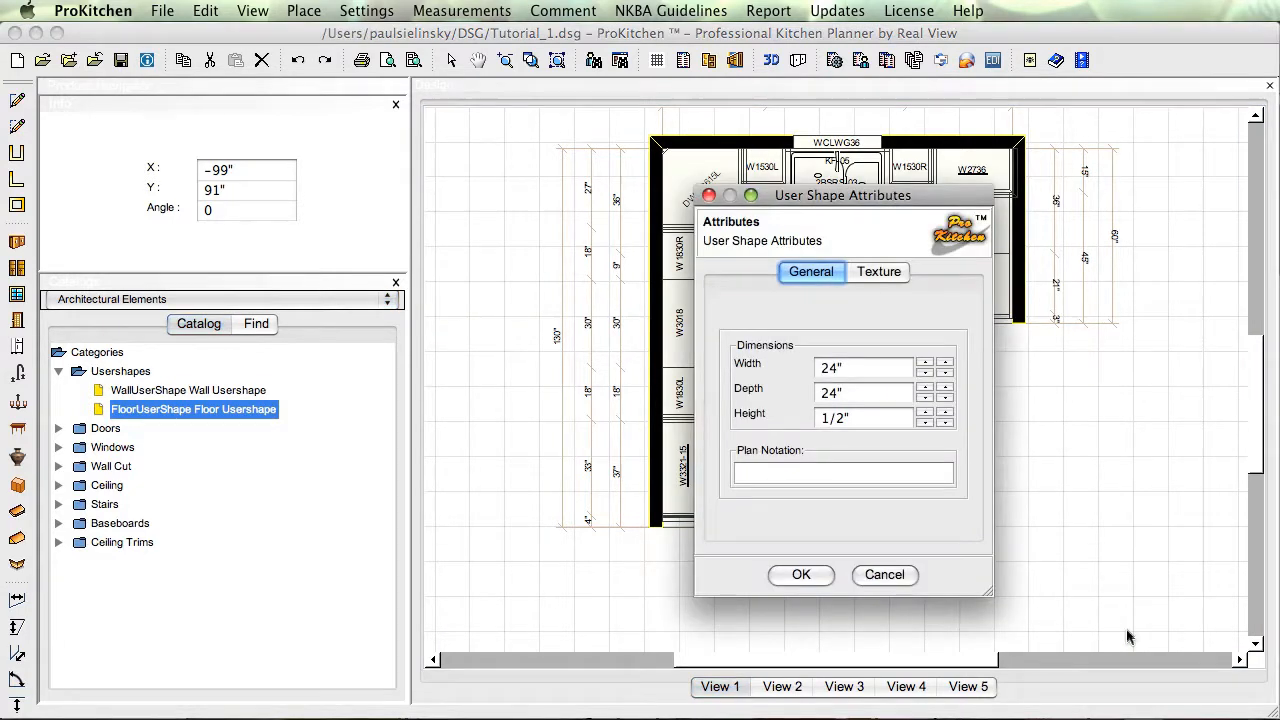
{"action": "left_click", "coordinate": [838, 367]}
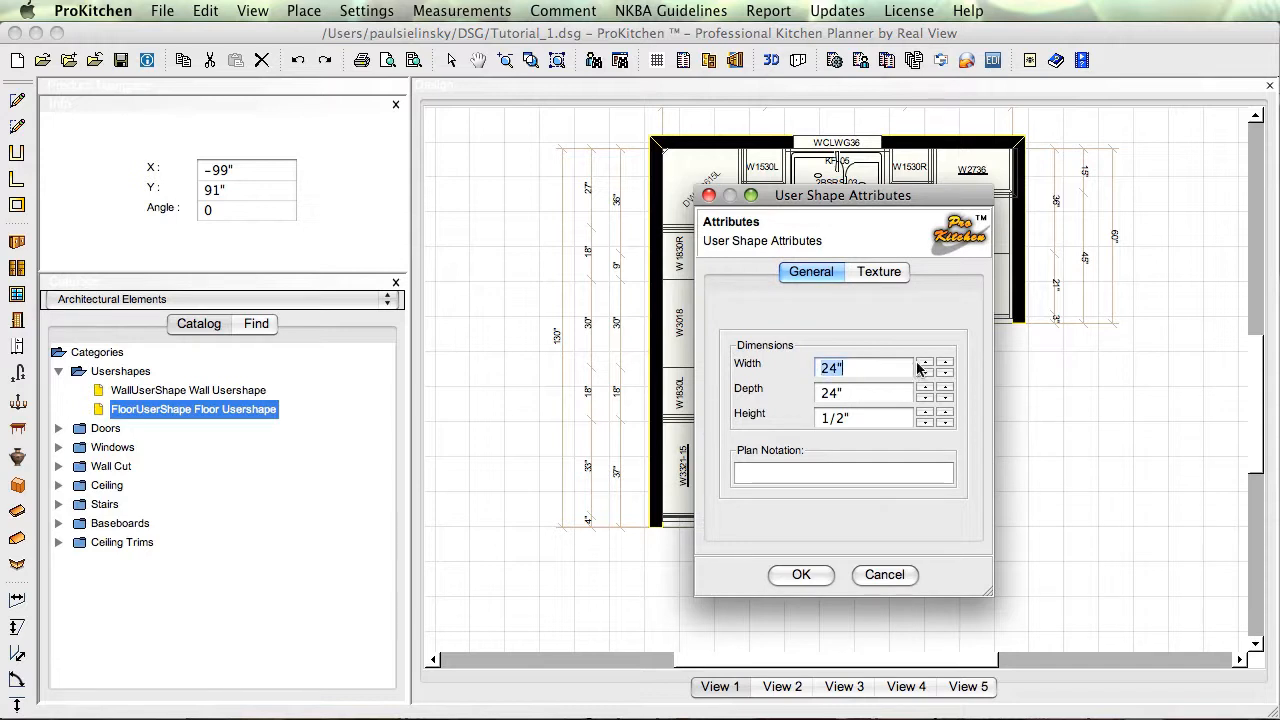
{"action": "type", "text": "72"}
{"action": "left_click", "coordinate": [819, 393]}
{"action": "left_click_drag", "start_coordinate": [819, 393], "coordinate": [871, 394]}
{"action": "type", "text": "18"}
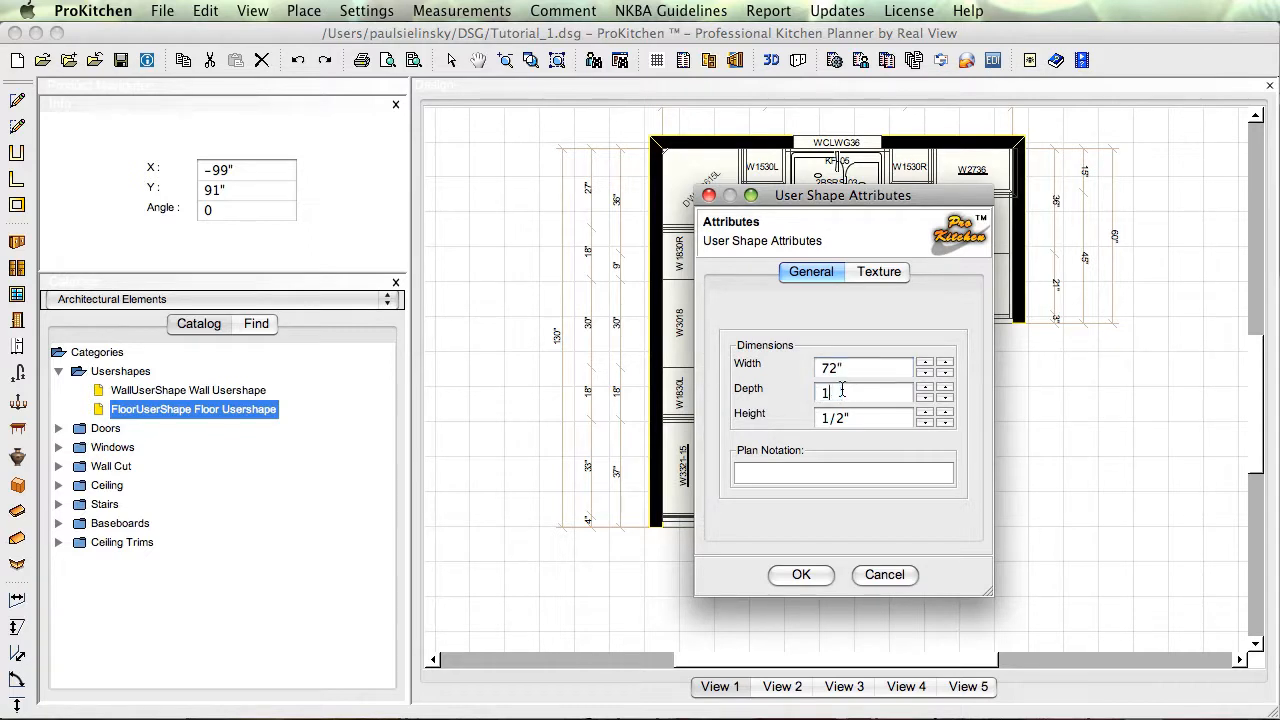
{"action": "left_click", "coordinate": [822, 418]}
- Give the floor usershape the non-wood countertop texture Granite #010 and apply the attribute changes
{"action": "left_click", "coordinate": [877, 271]}
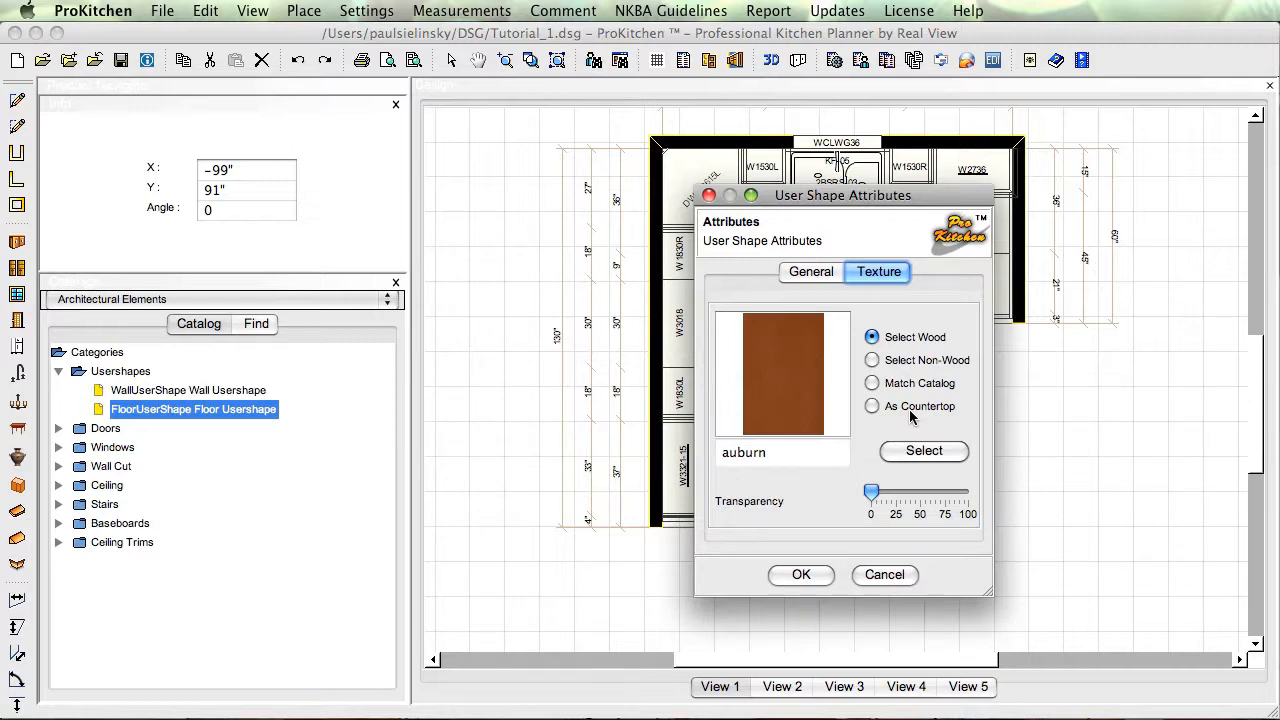
{"action": "left_click", "coordinate": [872, 360]}
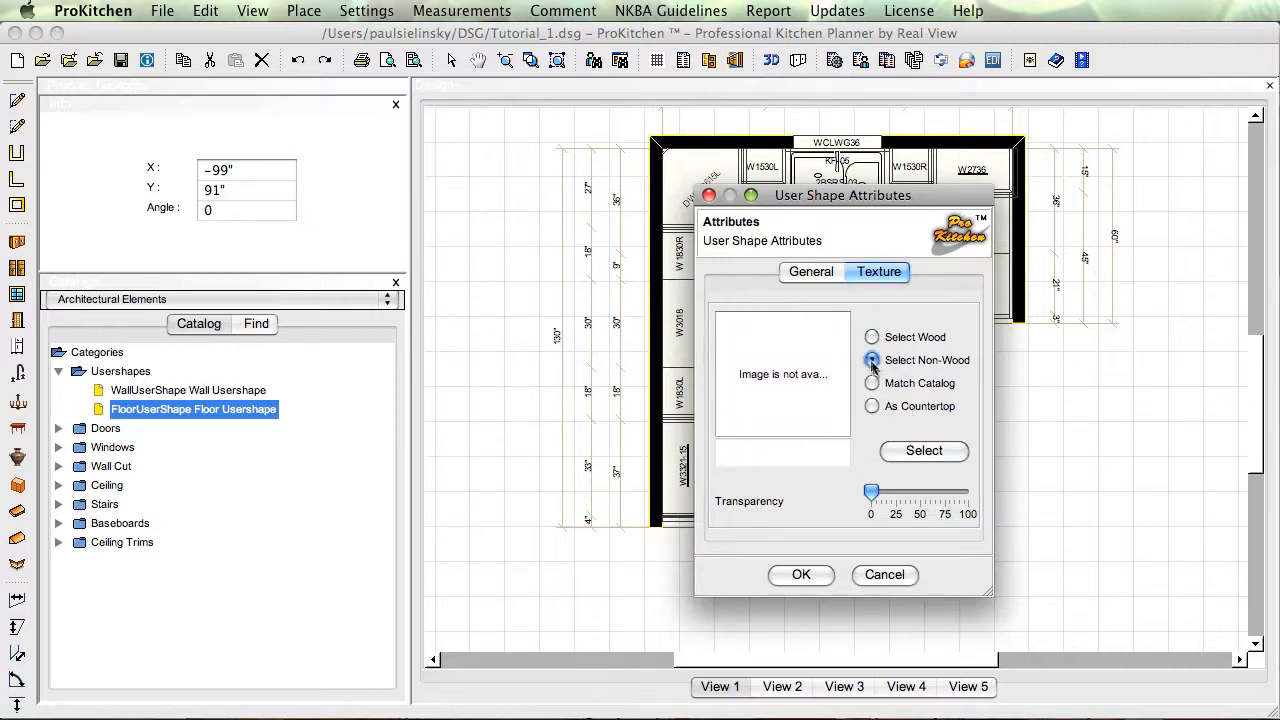
{"action": "left_click", "coordinate": [925, 451]}
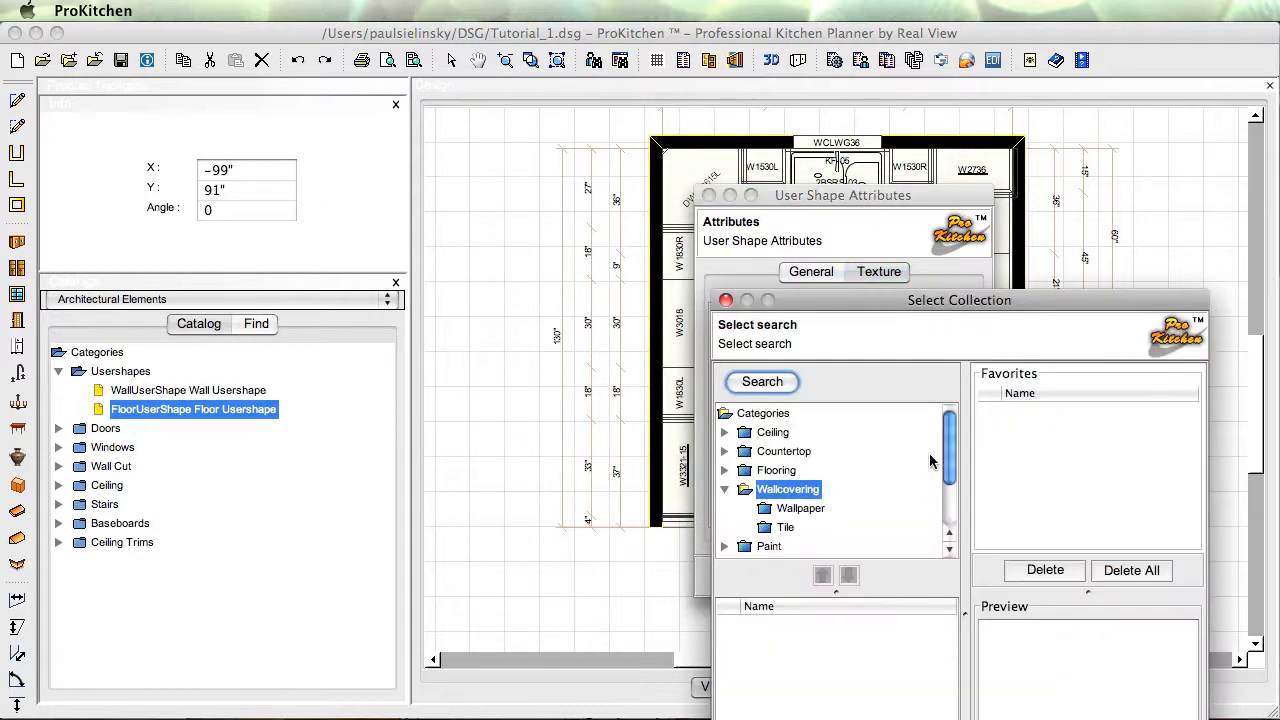
{"action": "left_click_drag", "start_coordinate": [958, 302], "coordinate": [875, 67]}
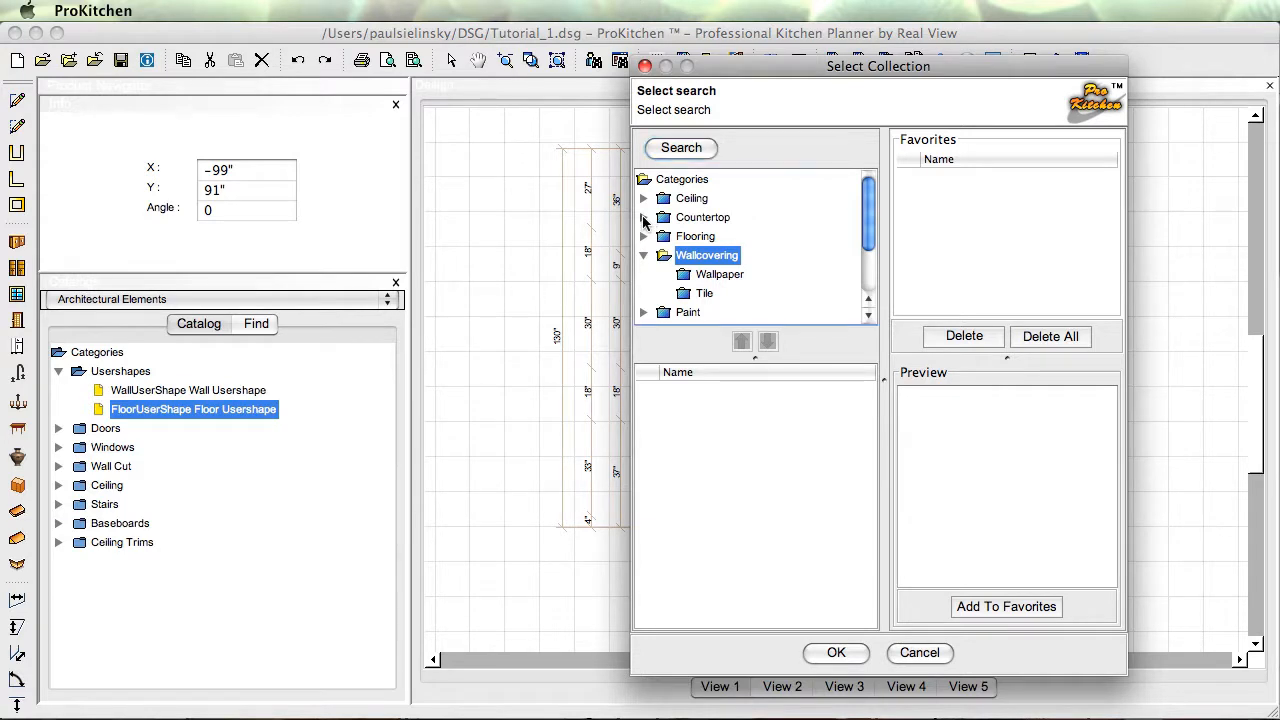
{"action": "left_click", "coordinate": [644, 219]}
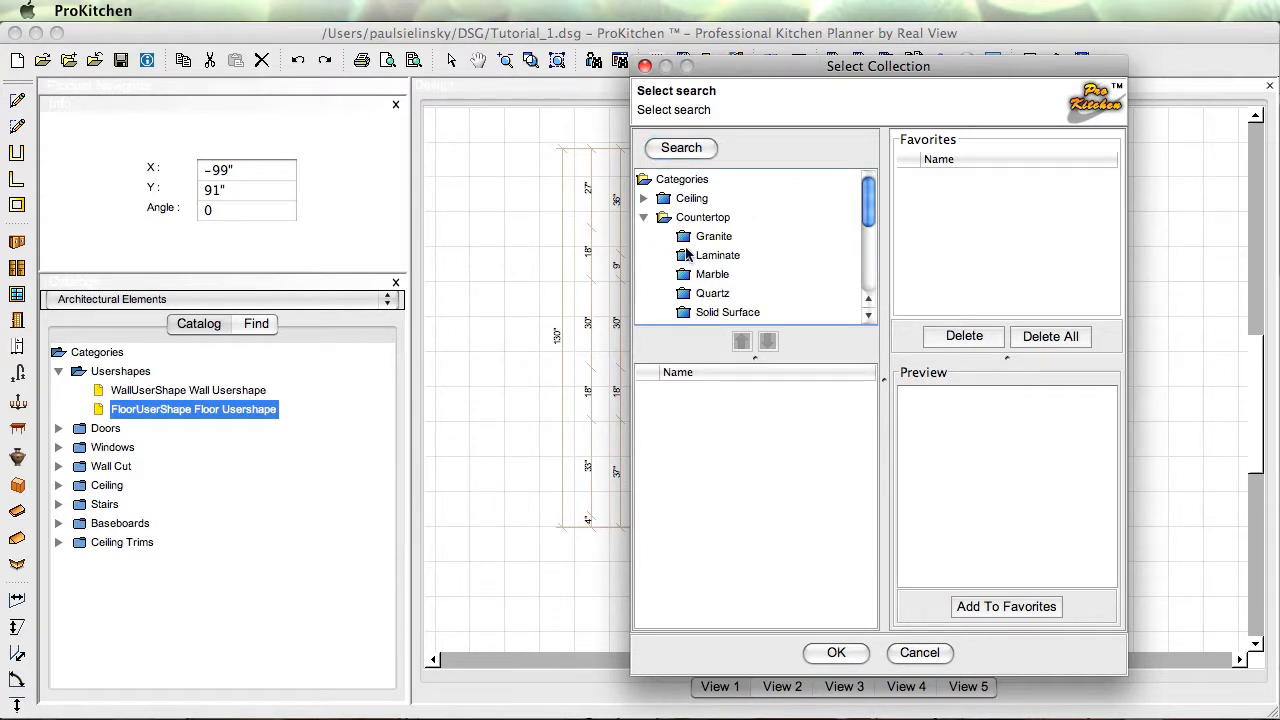
{"action": "left_click", "coordinate": [689, 237]}
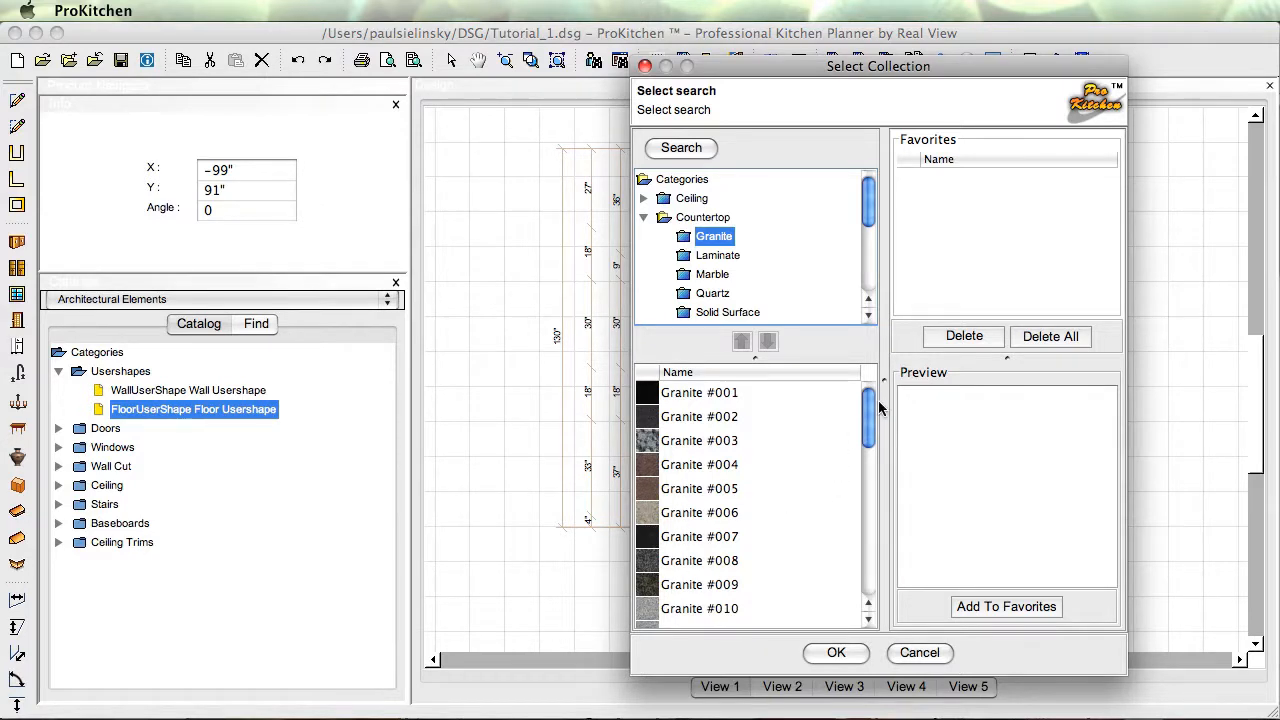
{"action": "left_click_drag", "start_coordinate": [871, 410], "coordinate": [870, 433]}
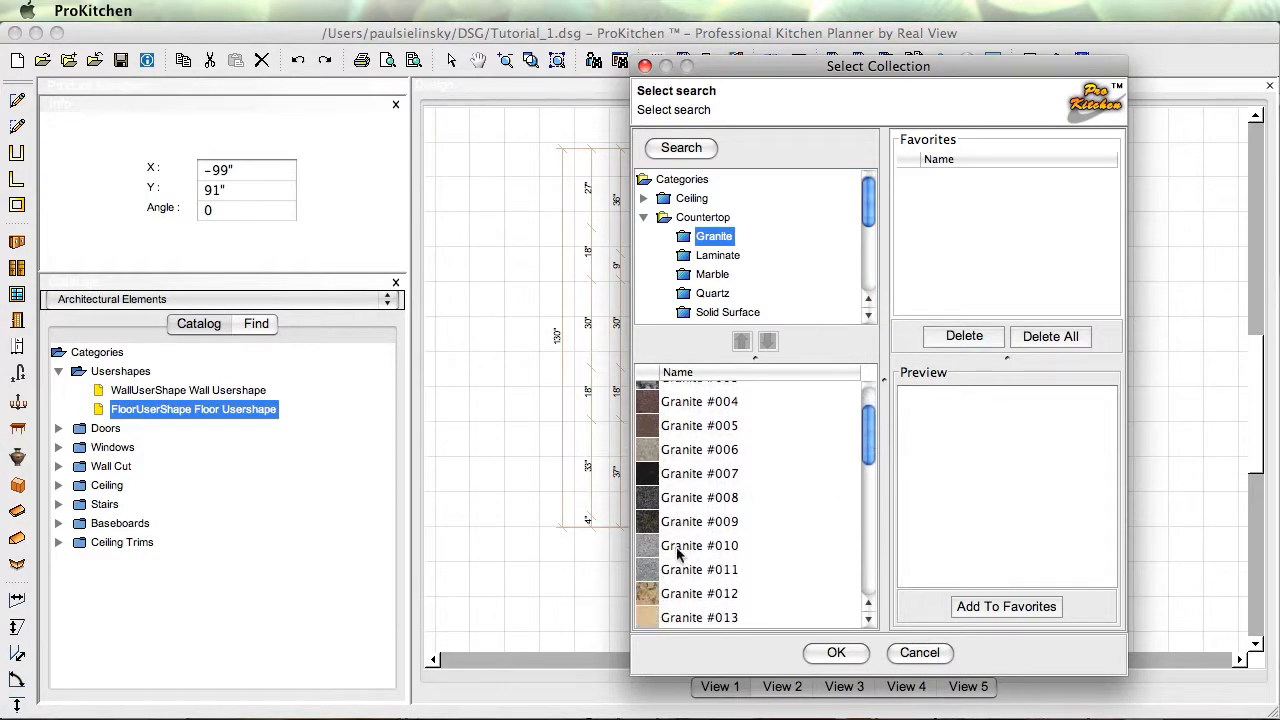
{"action": "left_click", "coordinate": [676, 550]}
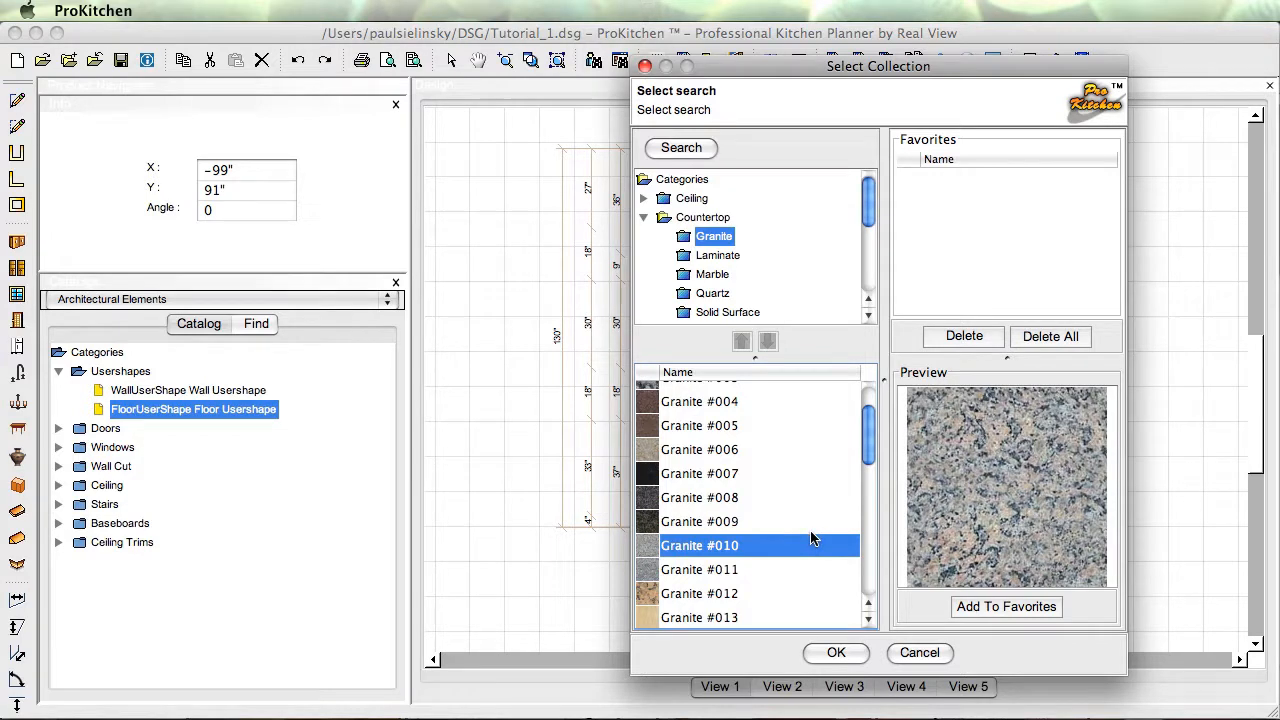
{"action": "left_click", "coordinate": [829, 651]}
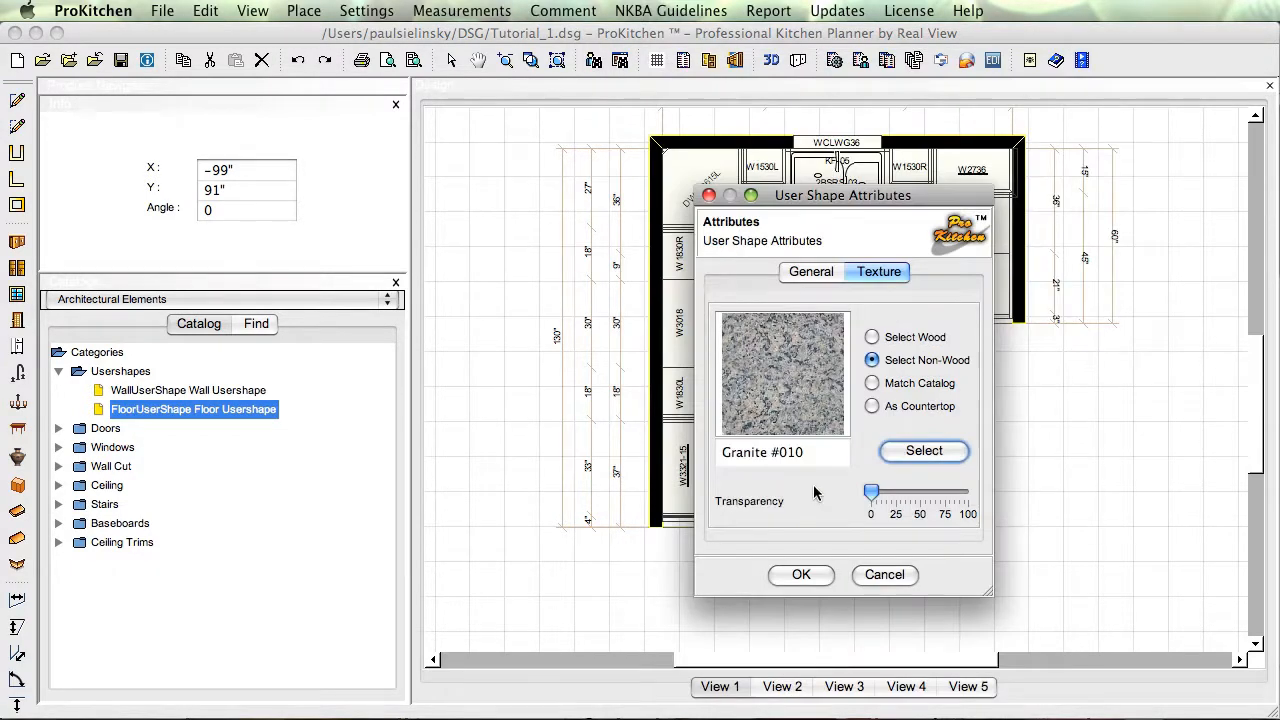
{"action": "left_click", "coordinate": [802, 574]}
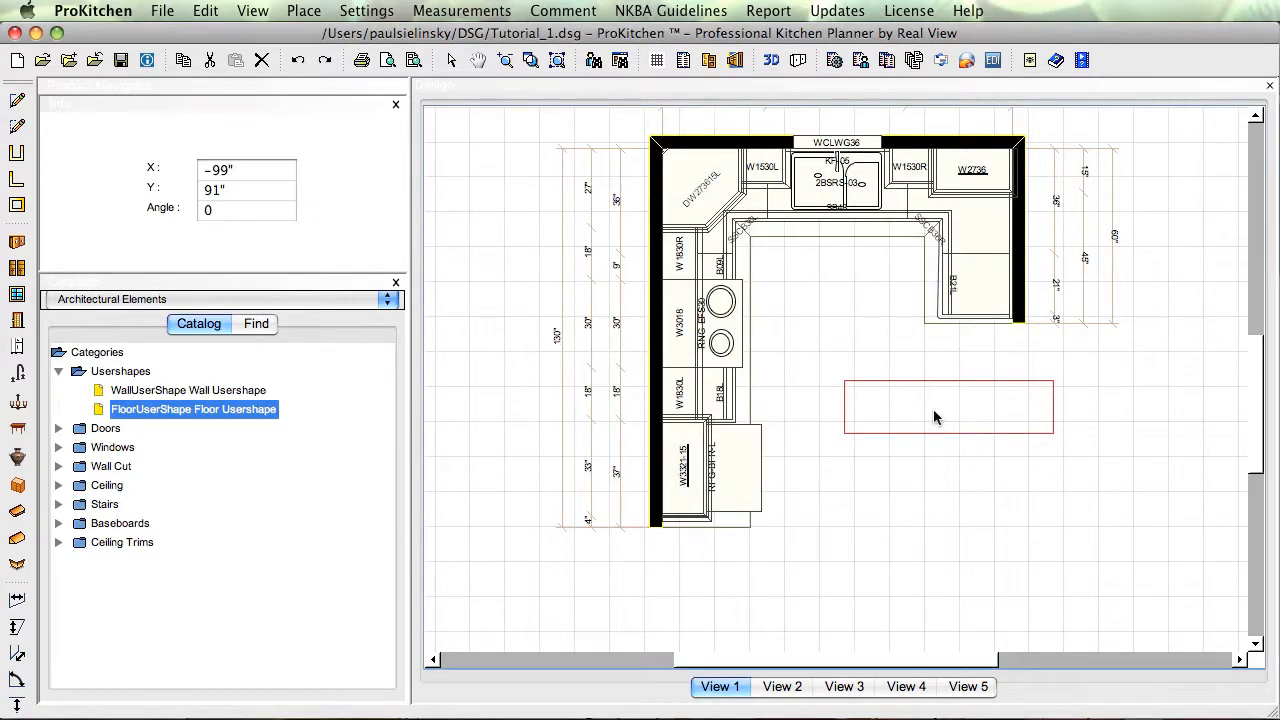
- Rotate the floor usershape to 90 degrees and position it vertically in the open floor just below the B21L base cabinet
{"action": "right_click", "coordinate": [849, 414]}
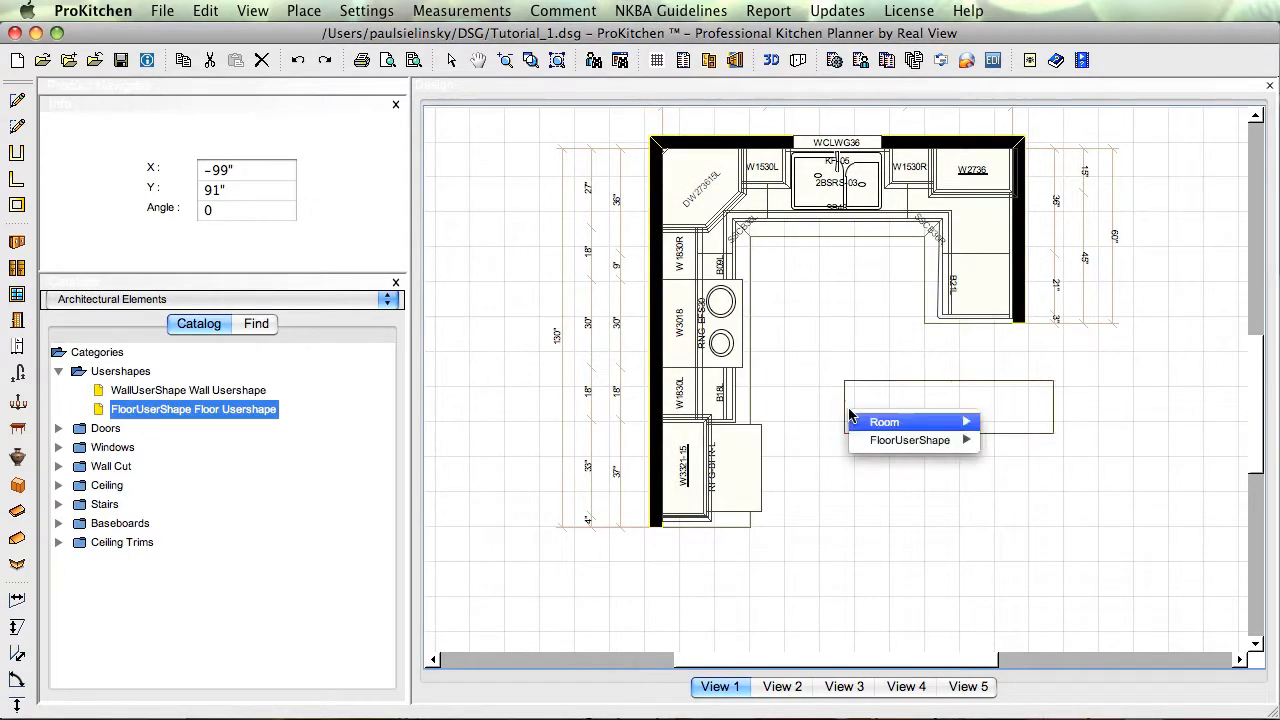
{"action": "mouse_move", "coordinate": [903, 443]}
{"action": "left_click", "coordinate": [1008, 452]}
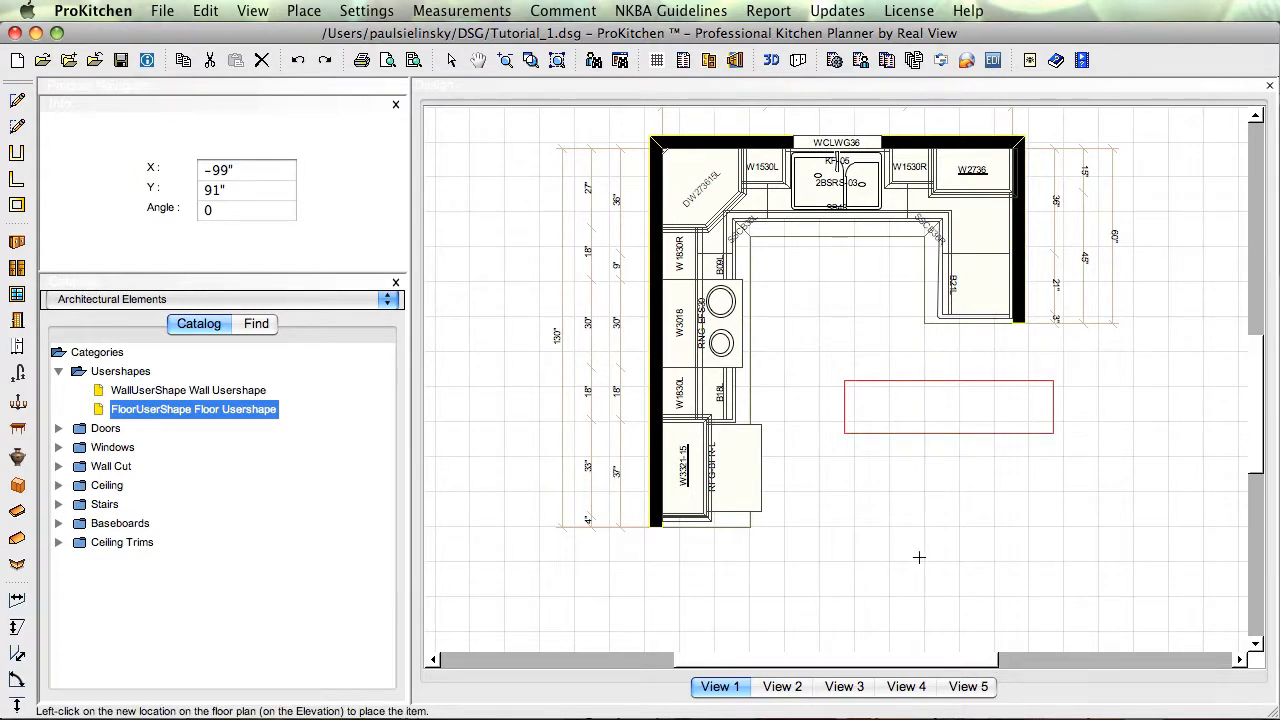
{"action": "left_click", "coordinate": [950, 548]}
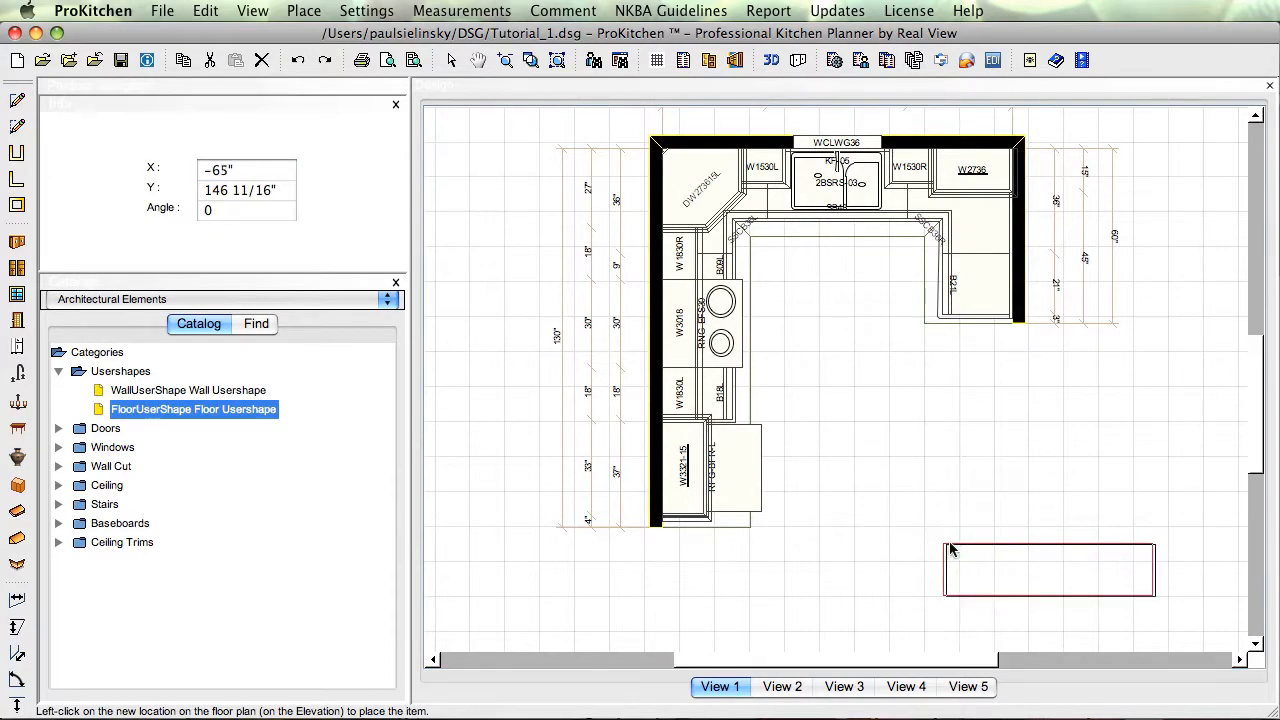
{"action": "left_click", "coordinate": [953, 543]}
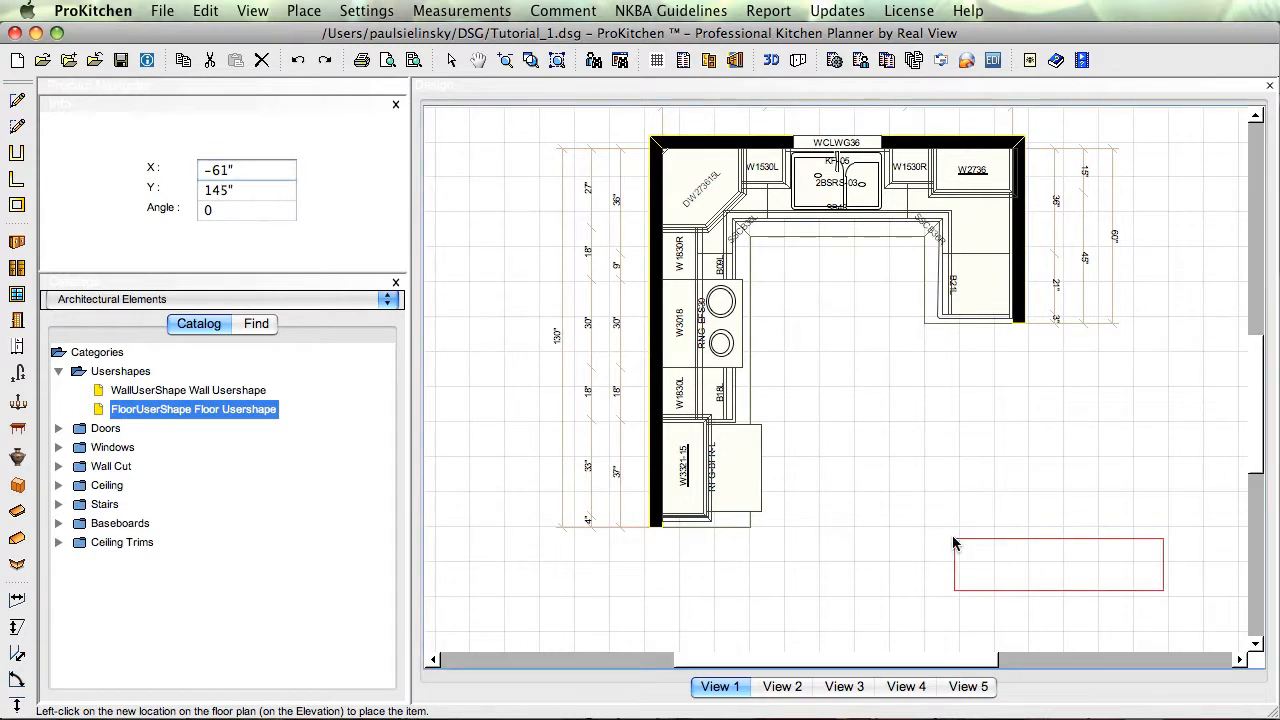
{"action": "left_click", "coordinate": [952, 543]}
{"action": "left_click_drag", "start_coordinate": [952, 543], "coordinate": [953, 527]}
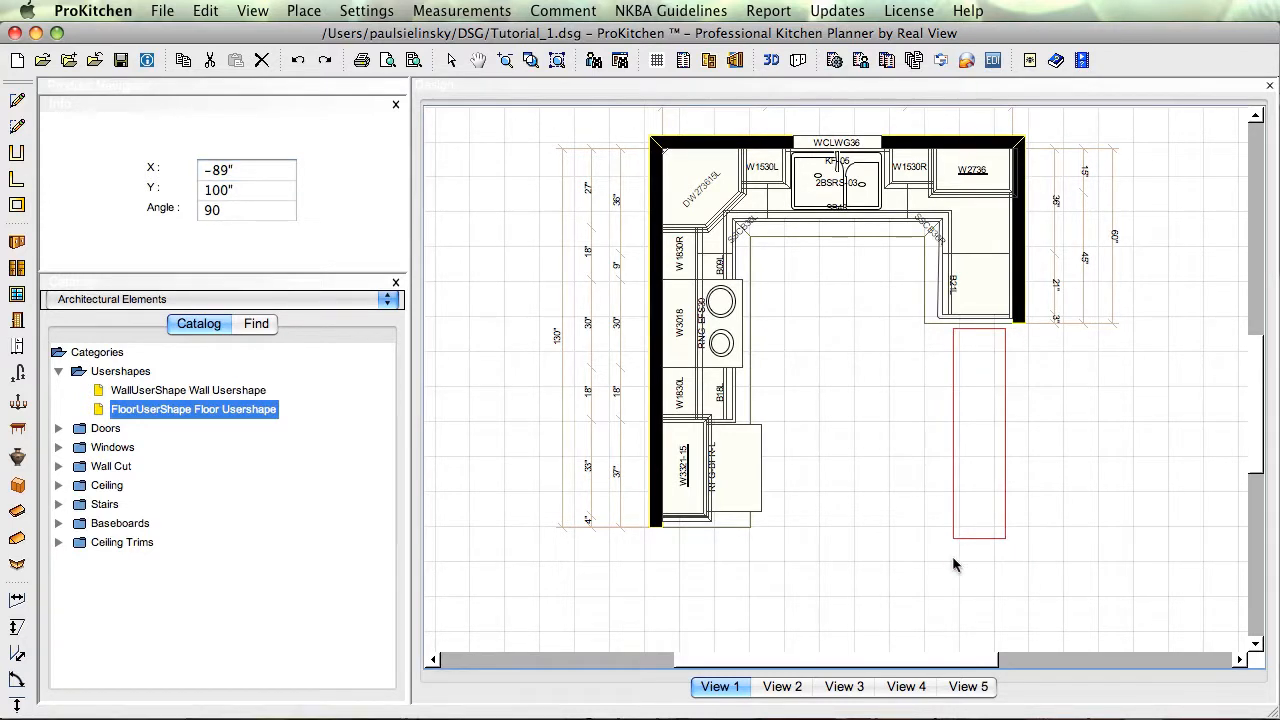
{"action": "left_click", "coordinate": [1066, 545]}
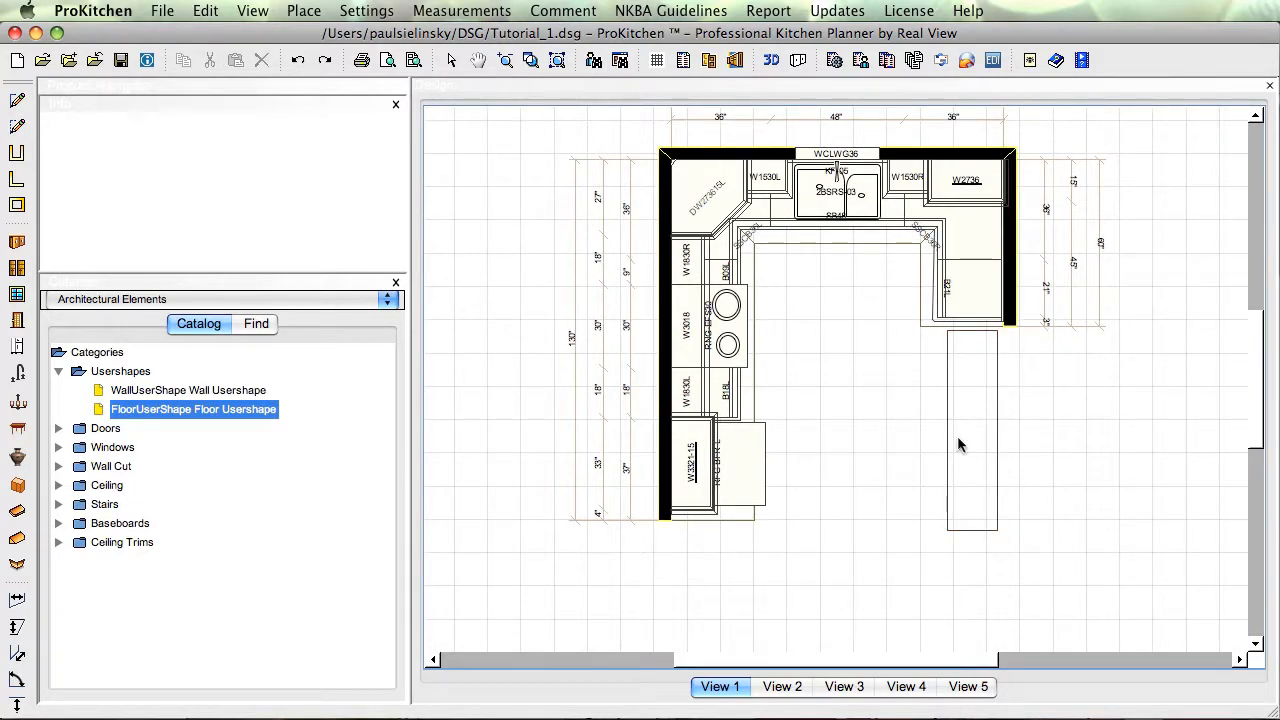
- Raise the floor usershape so that its bottom is 40.5" above the floor
{"action": "left_click", "coordinate": [979, 449]}
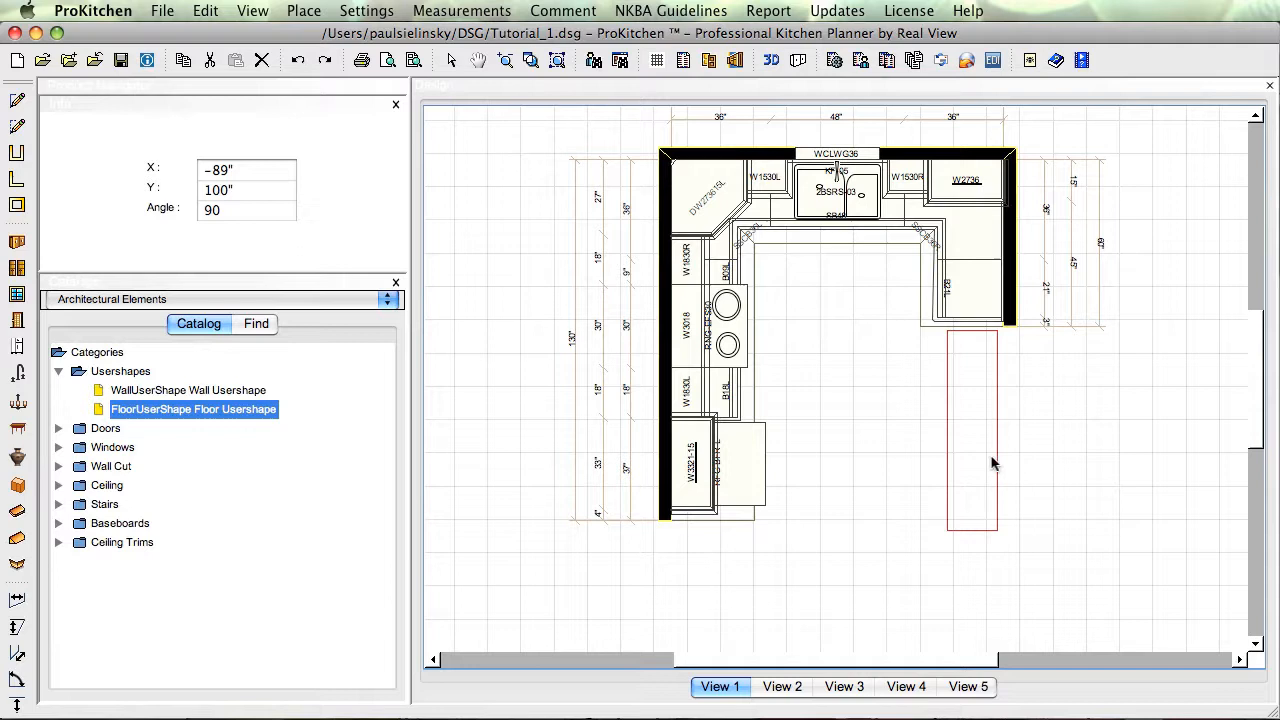
{"action": "right_click", "coordinate": [987, 467]}
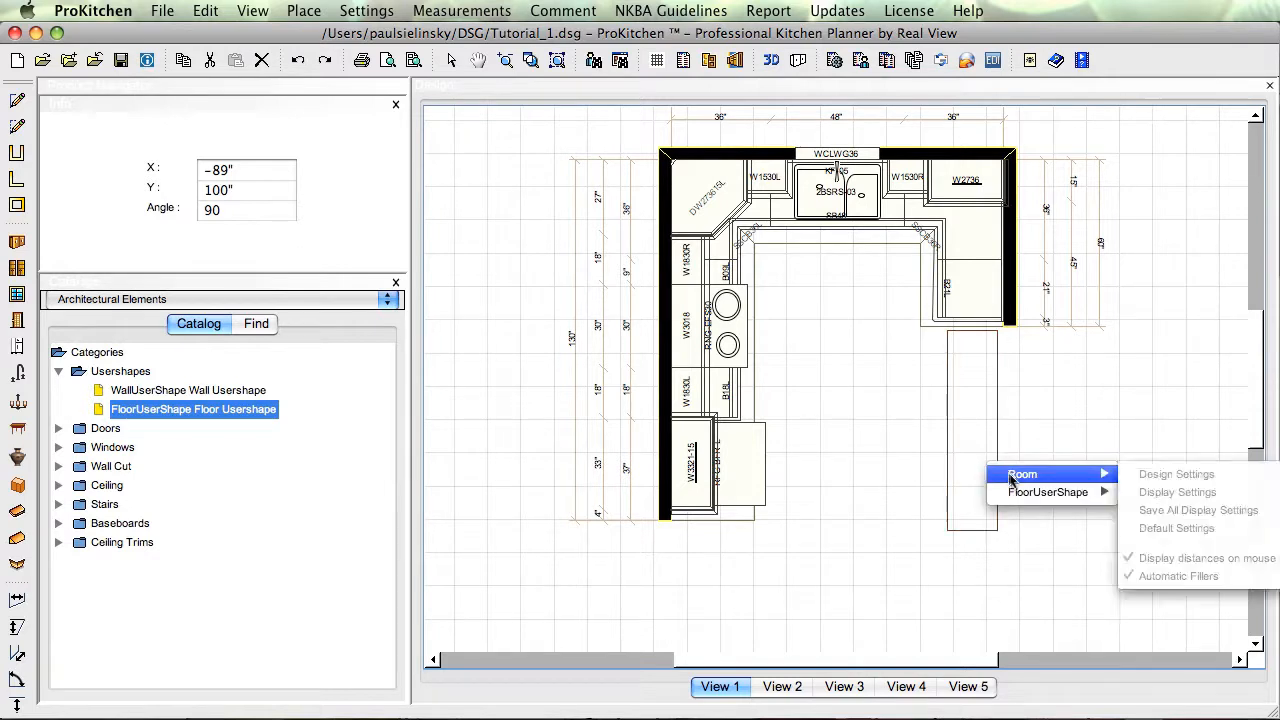
{"action": "mouse_move", "coordinate": [1060, 492]}
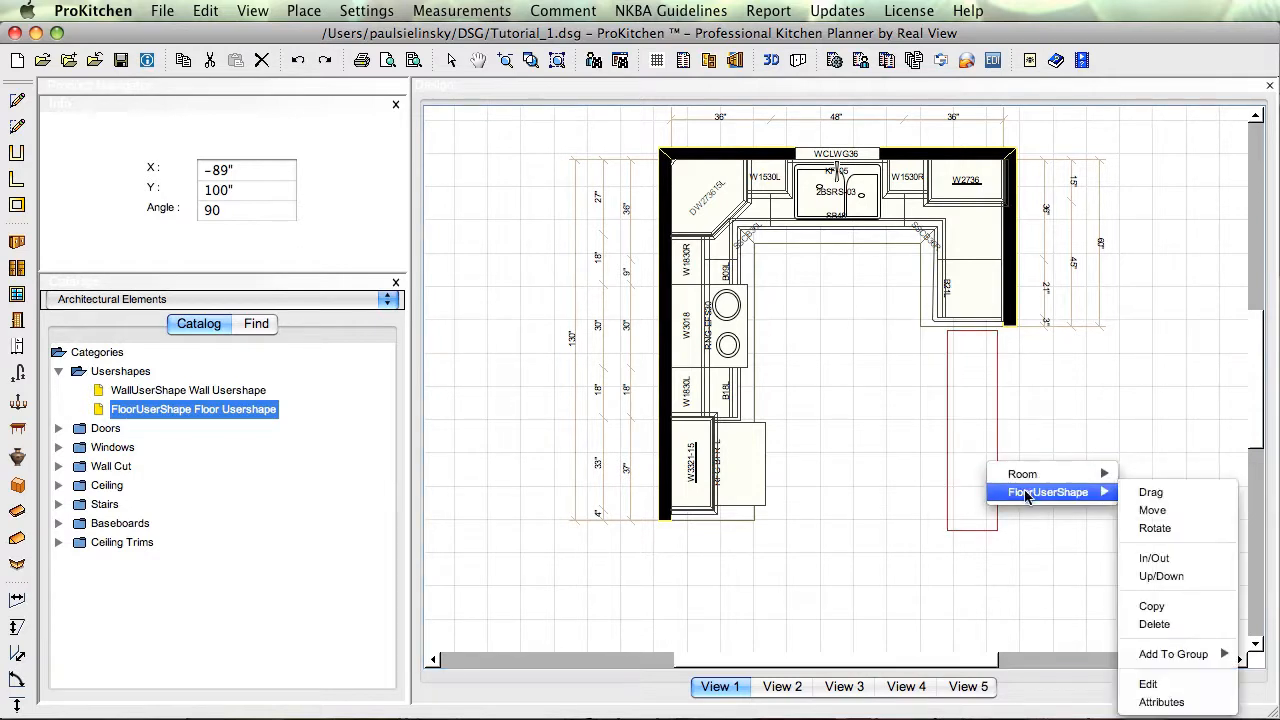
{"action": "left_click", "coordinate": [1172, 576]}
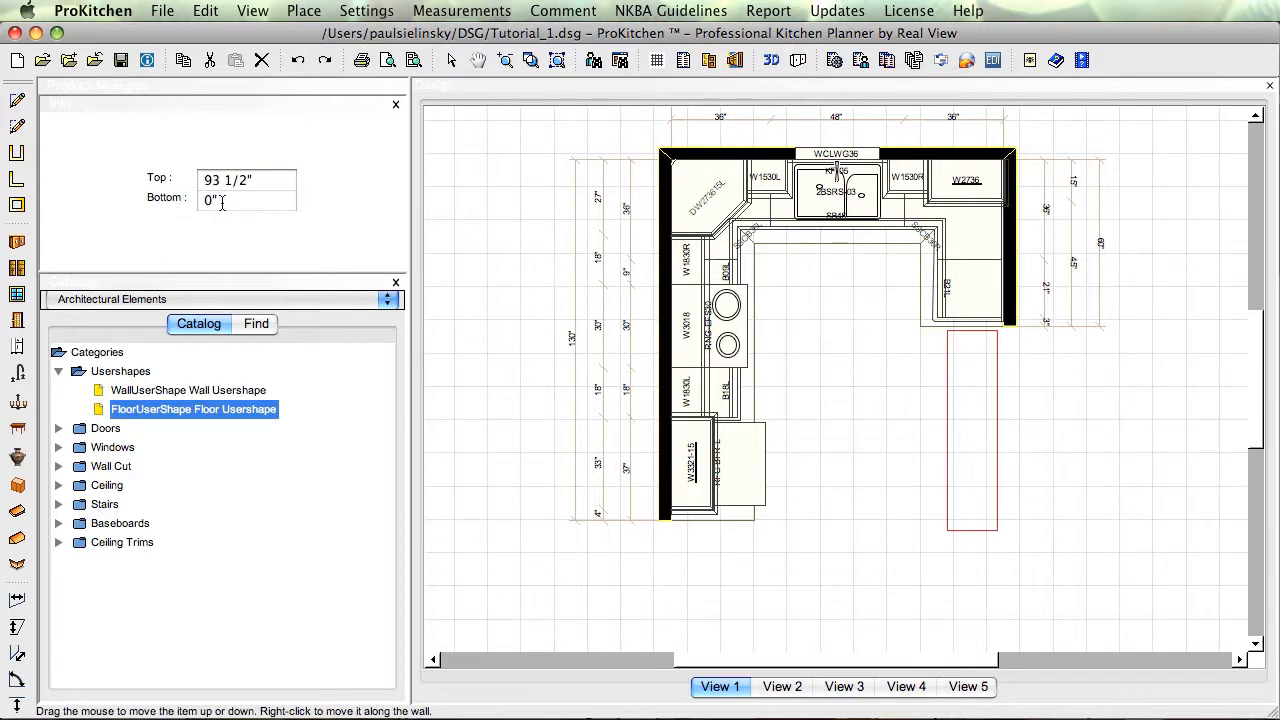
{"action": "left_click_drag", "start_coordinate": [221, 201], "coordinate": [171, 203]}
{"action": "type", "text": "40.5"}
{"action": "key", "text": "Return"}
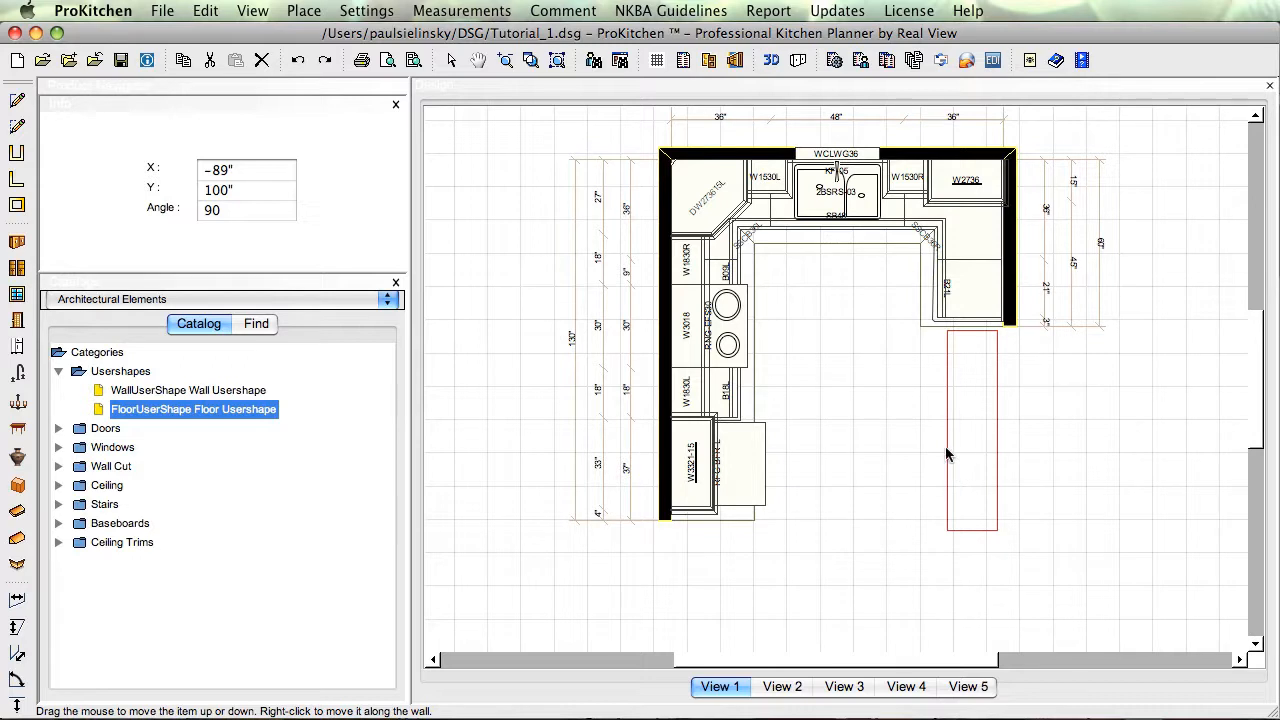
- Move the floor usershape over the wall beside the B21L base cabinet, with its lower end extending past the wall's open end
{"action": "right_click", "coordinate": [977, 442]}
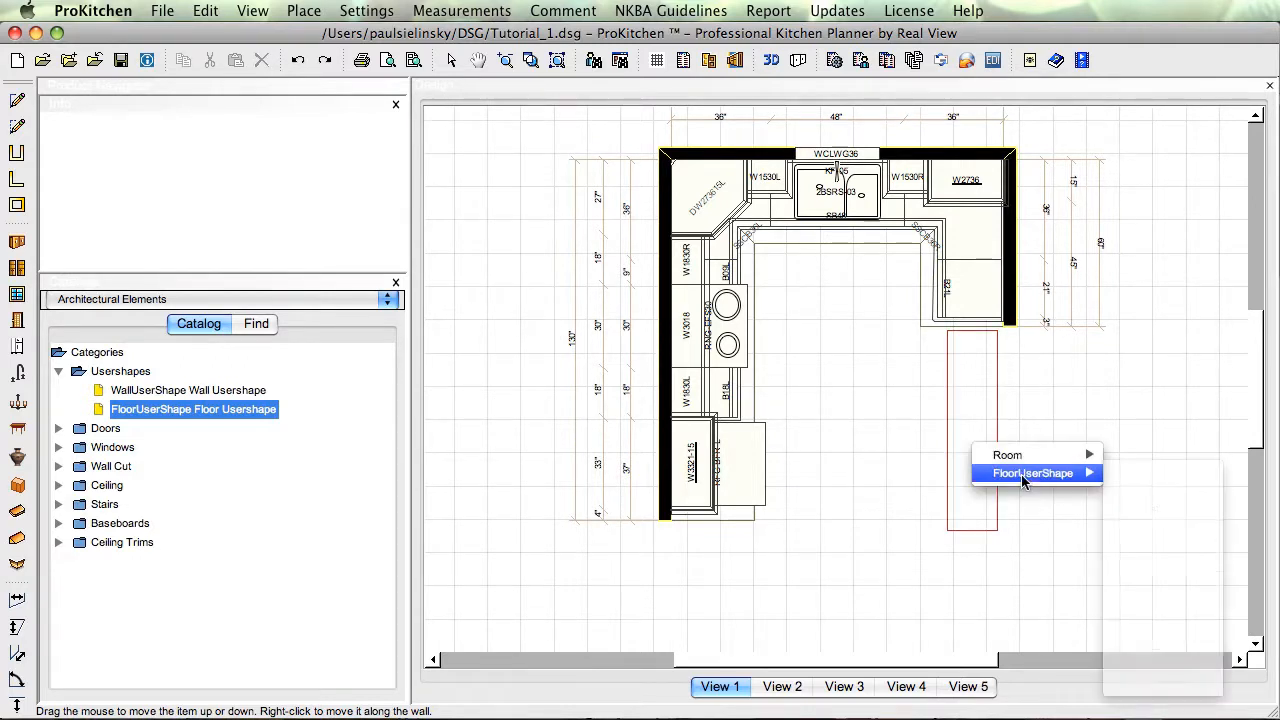
{"action": "mouse_move", "coordinate": [1035, 474]}
{"action": "left_click", "coordinate": [1128, 491]}
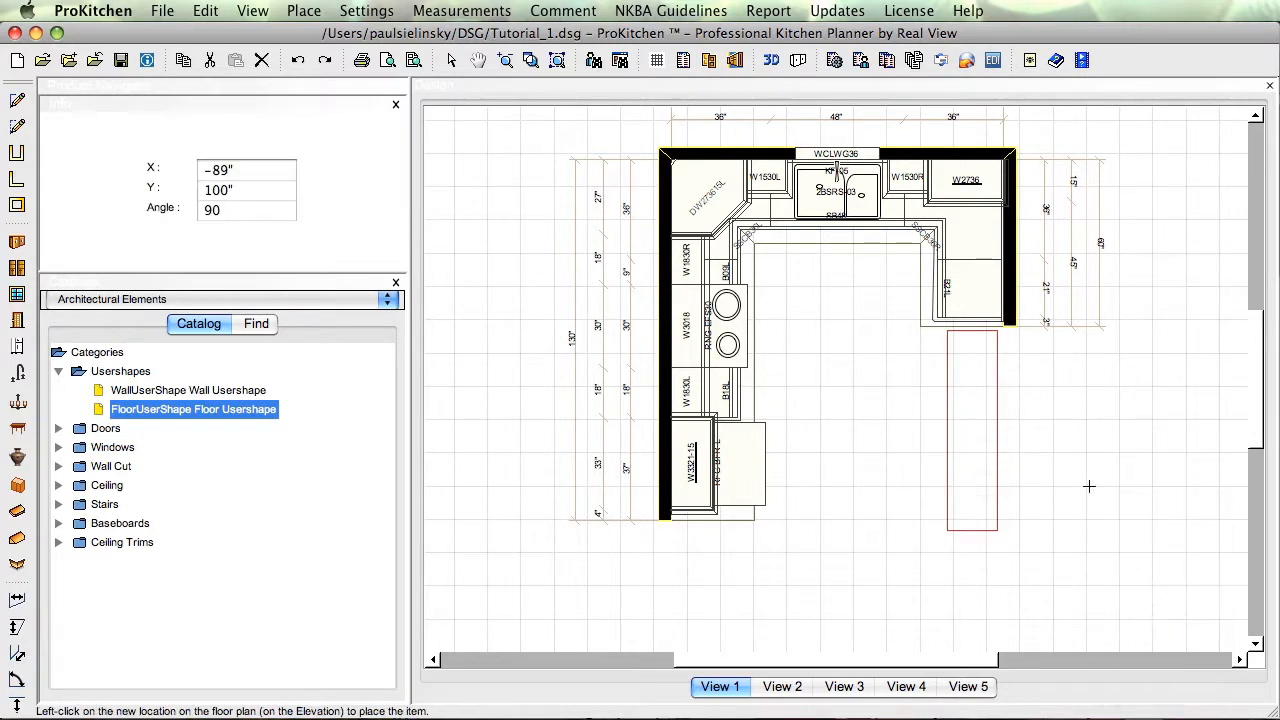
{"action": "left_click", "coordinate": [1065, 391]}
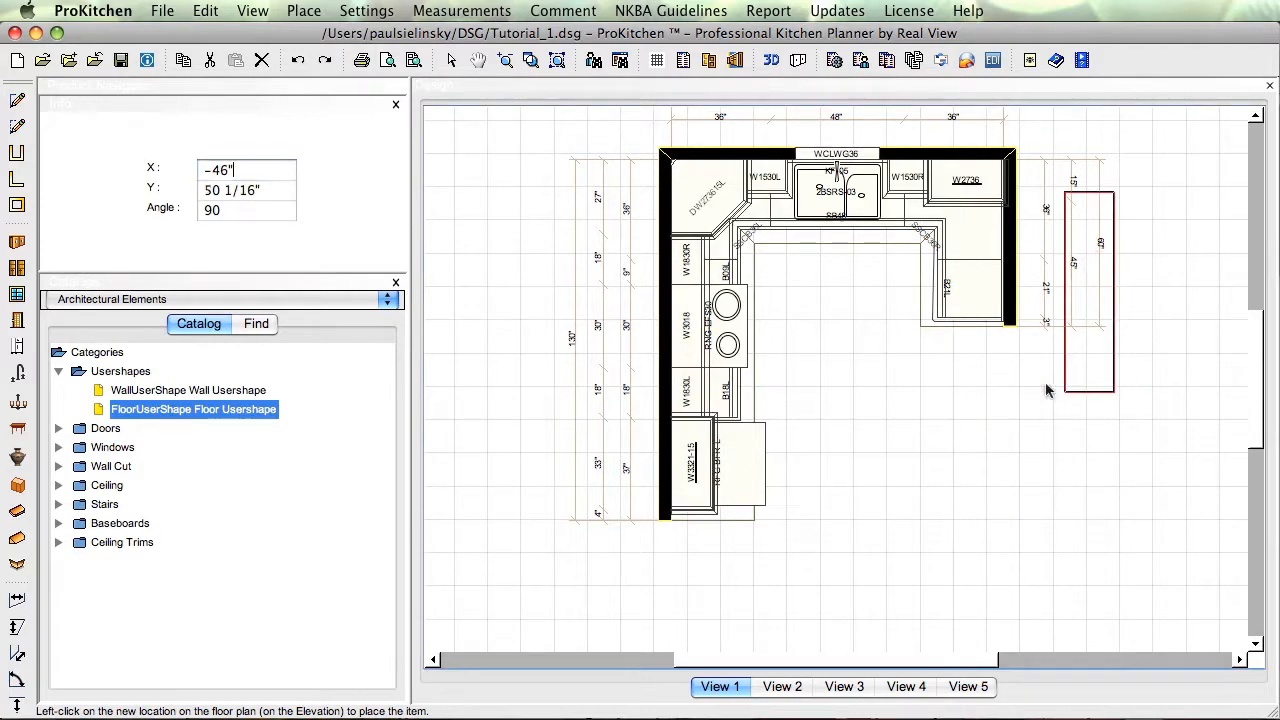
{"action": "left_click", "coordinate": [998, 366]}
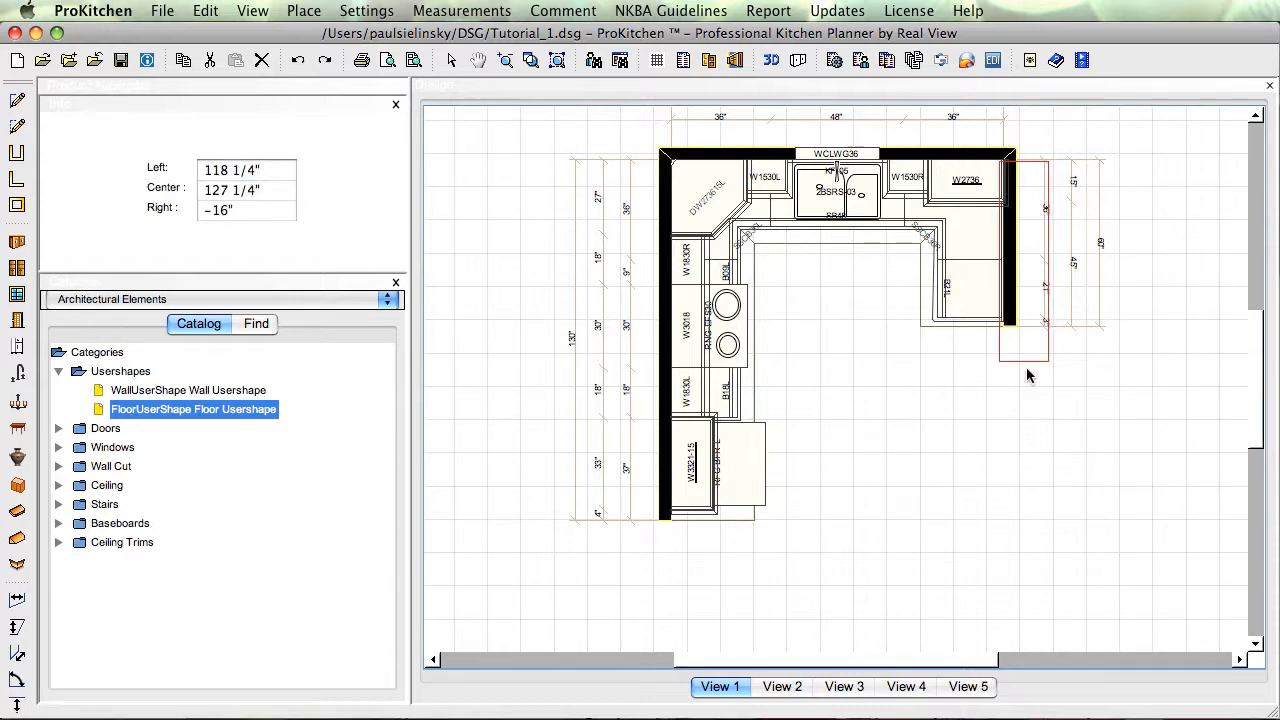